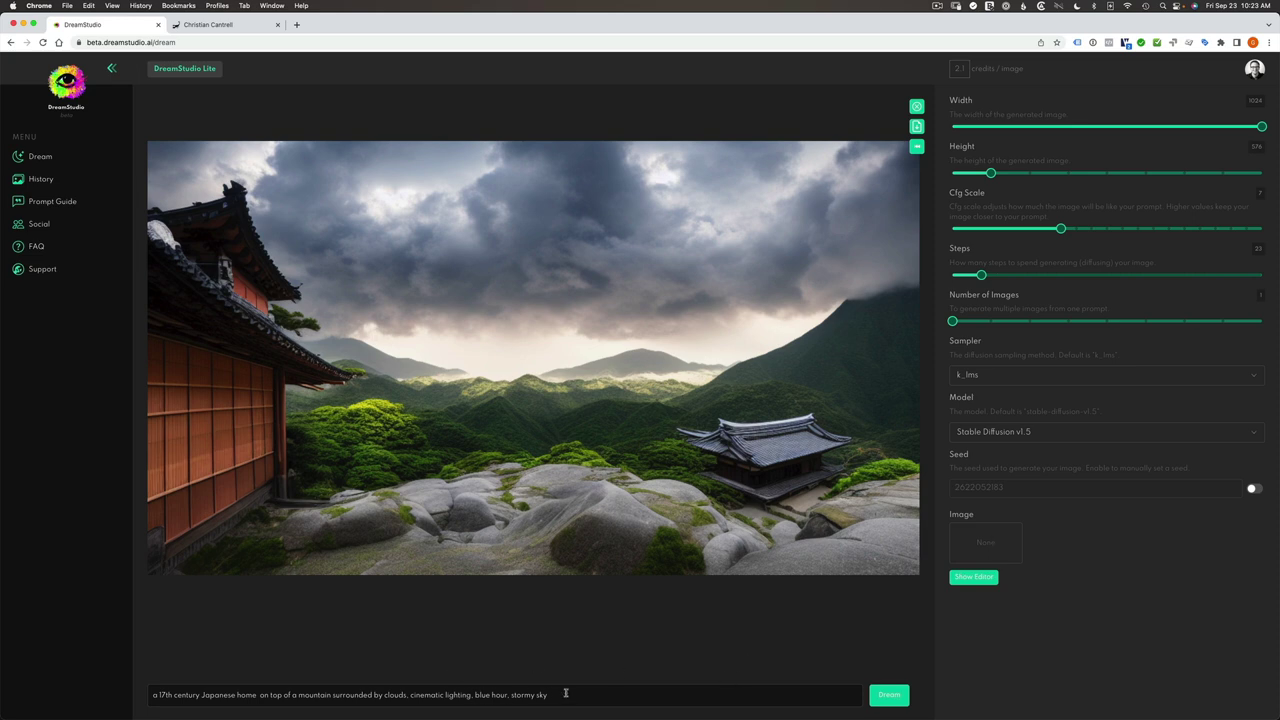
Select the whole '17th century Japanese home on a mountain' prompt text in DreamStudio.
drag(565, 693, 140, 694)
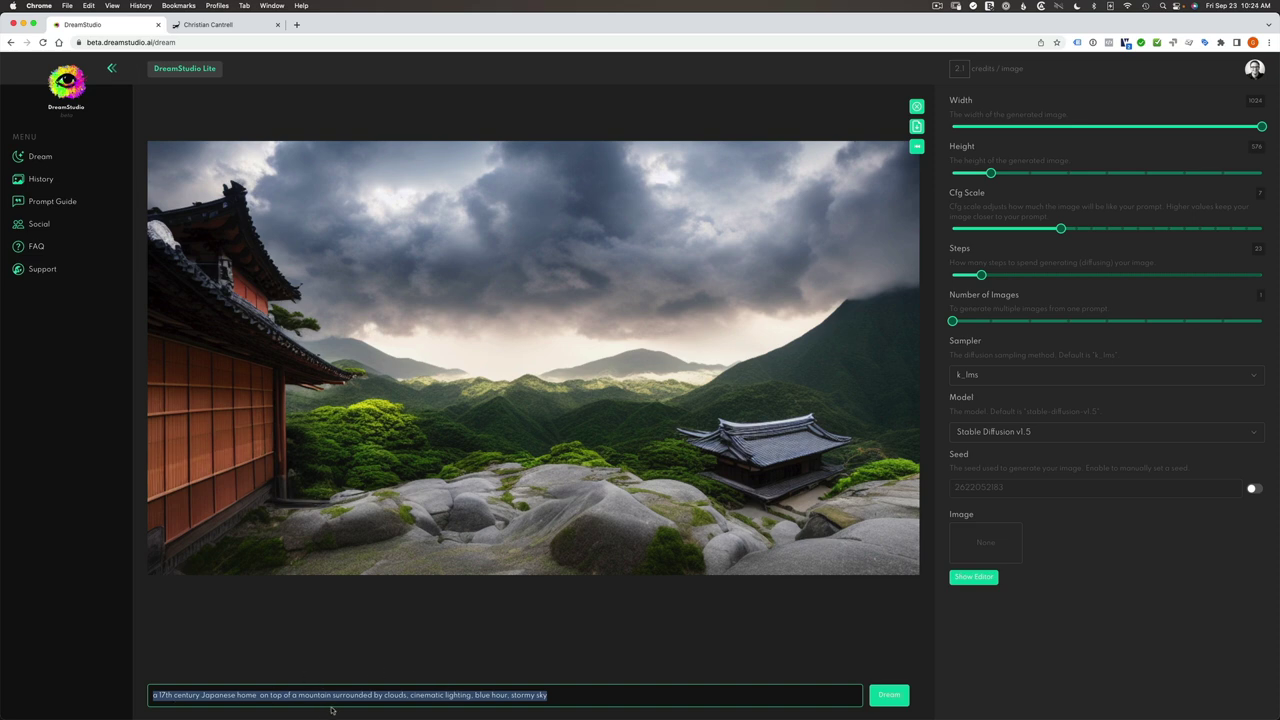
mouse_move(482, 477)
mouse_move(449, 504)
Generate the image, open the Stable Diffusion plugin download page, then bring Photoshop forward.
click(880, 703)
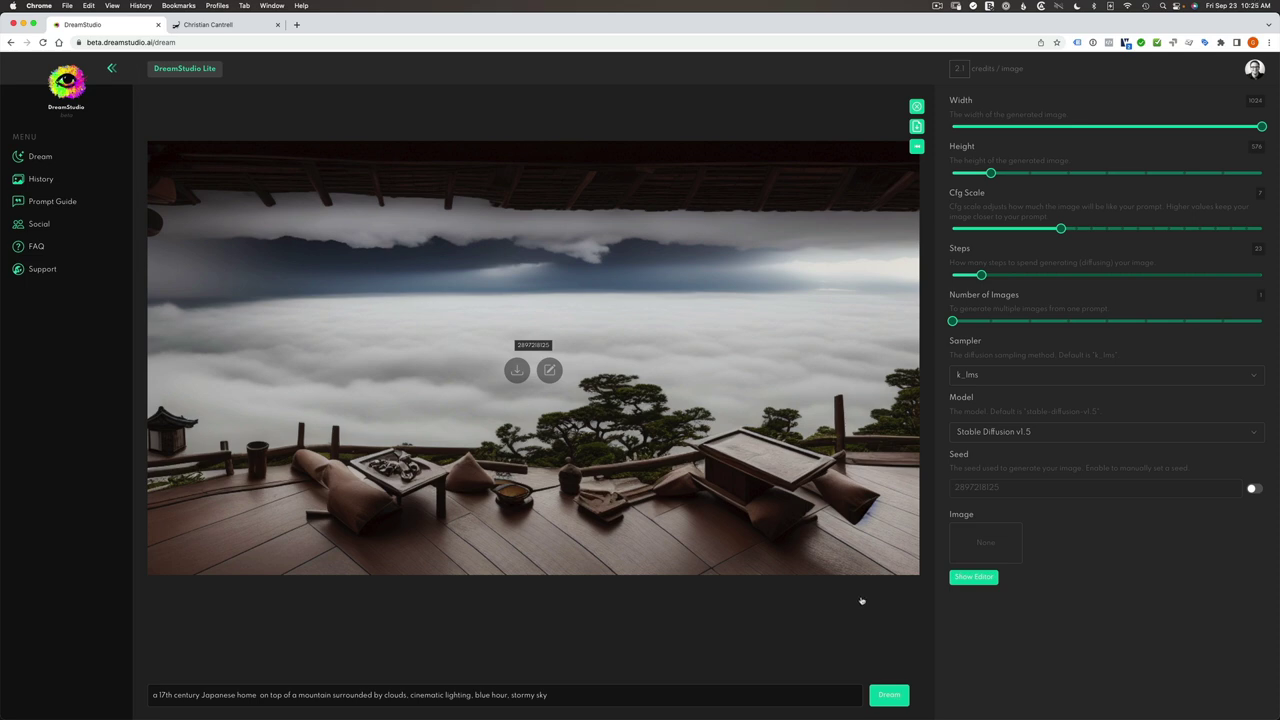
click(213, 26)
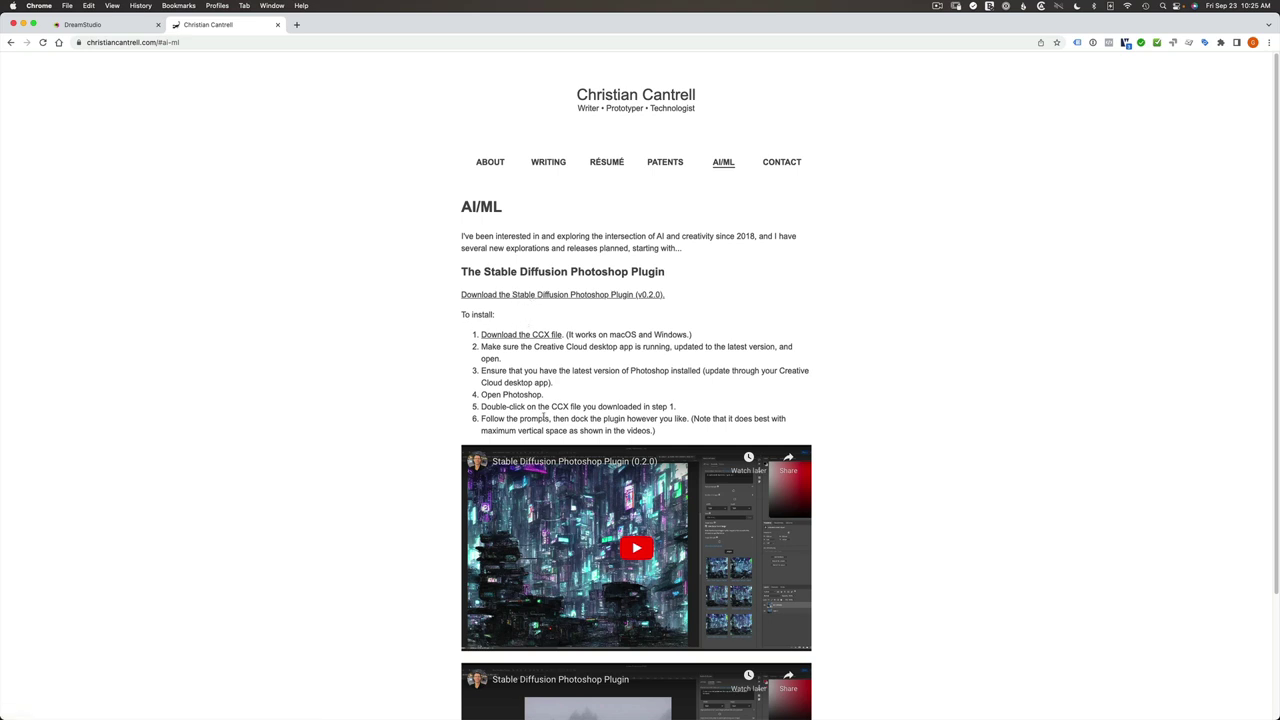
key(super+Tab)
key(super+Tab)
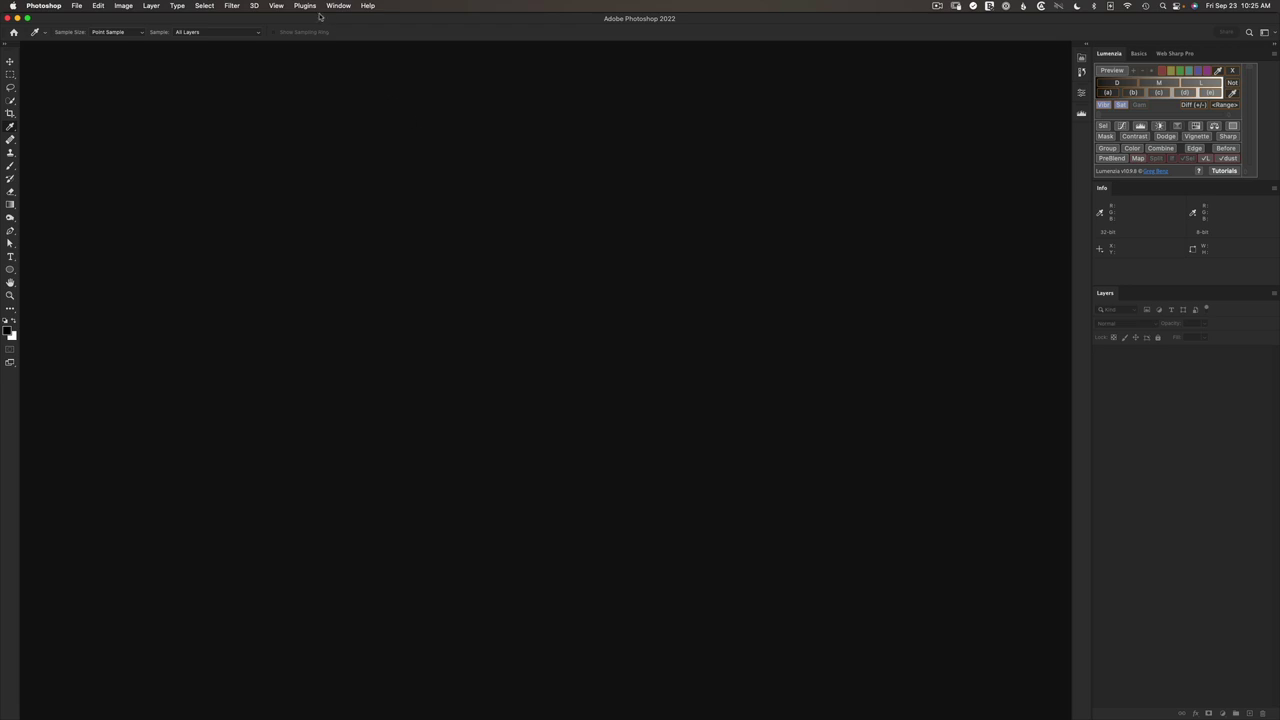
Open the Stable Diffusion plugin panel from Plugins and focus its API Key field.
click(306, 6)
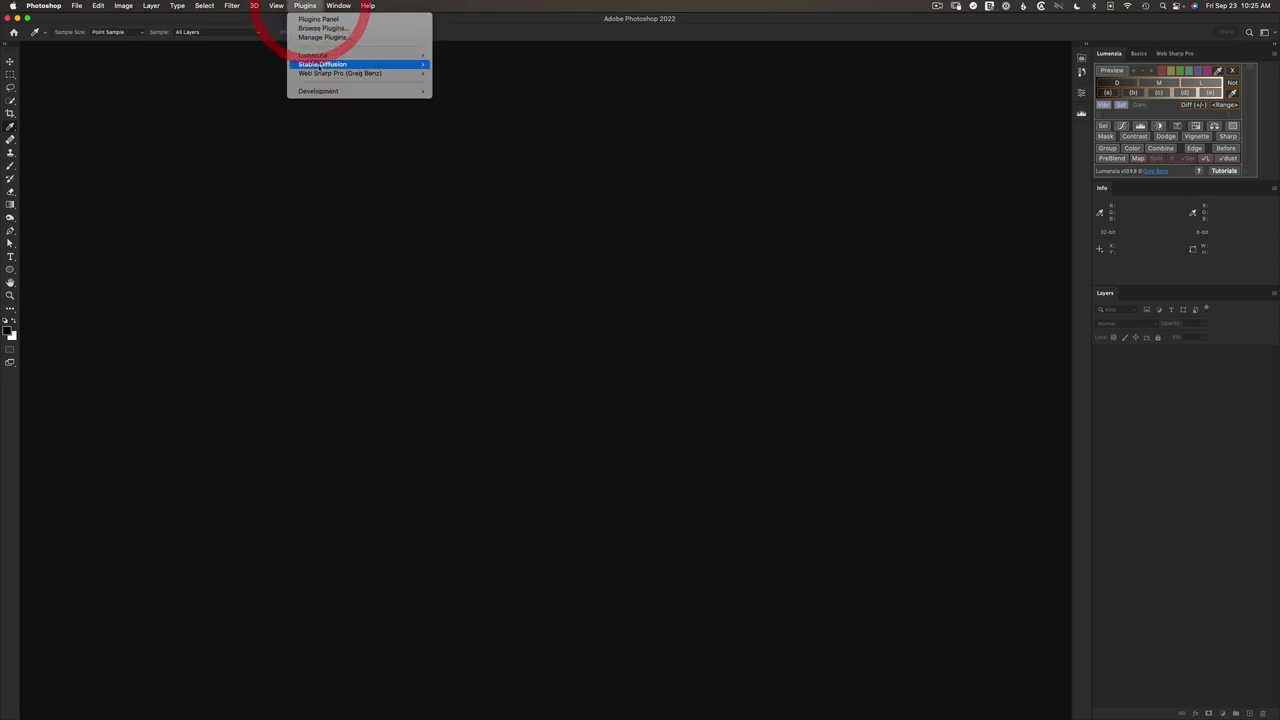
mouse_move(321, 64)
click(463, 64)
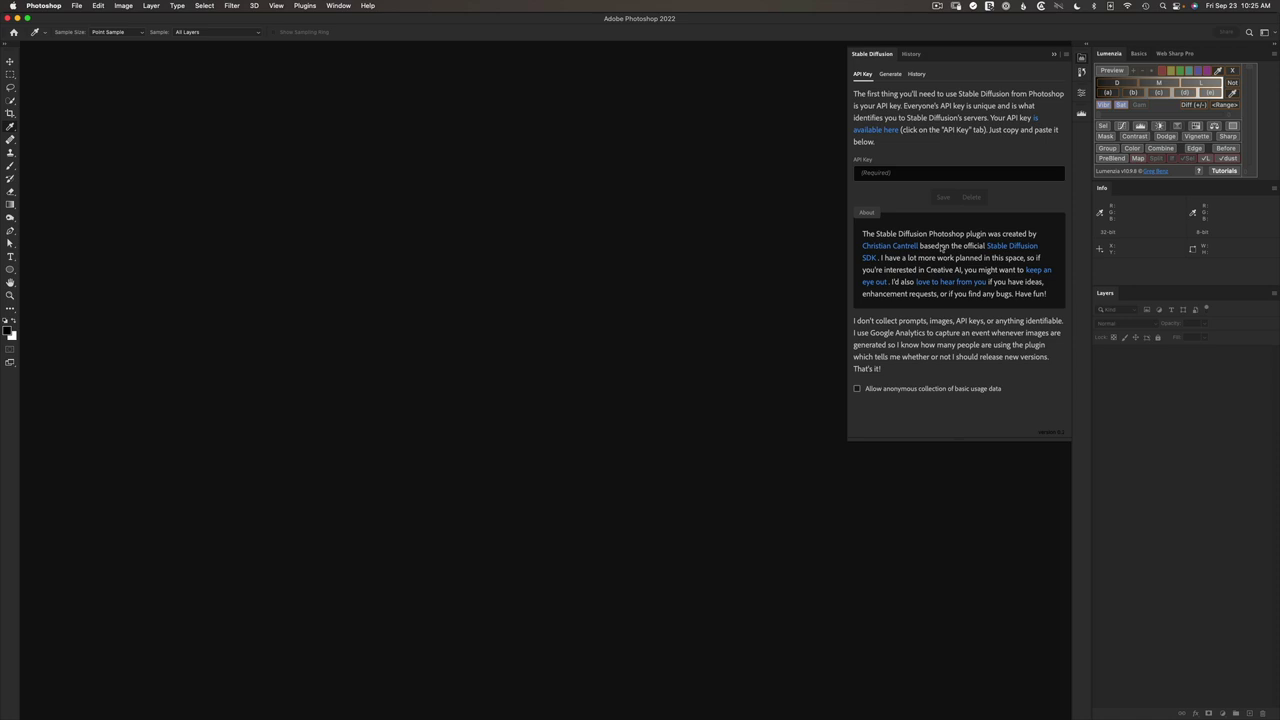
click(880, 174)
key(super+Tab)
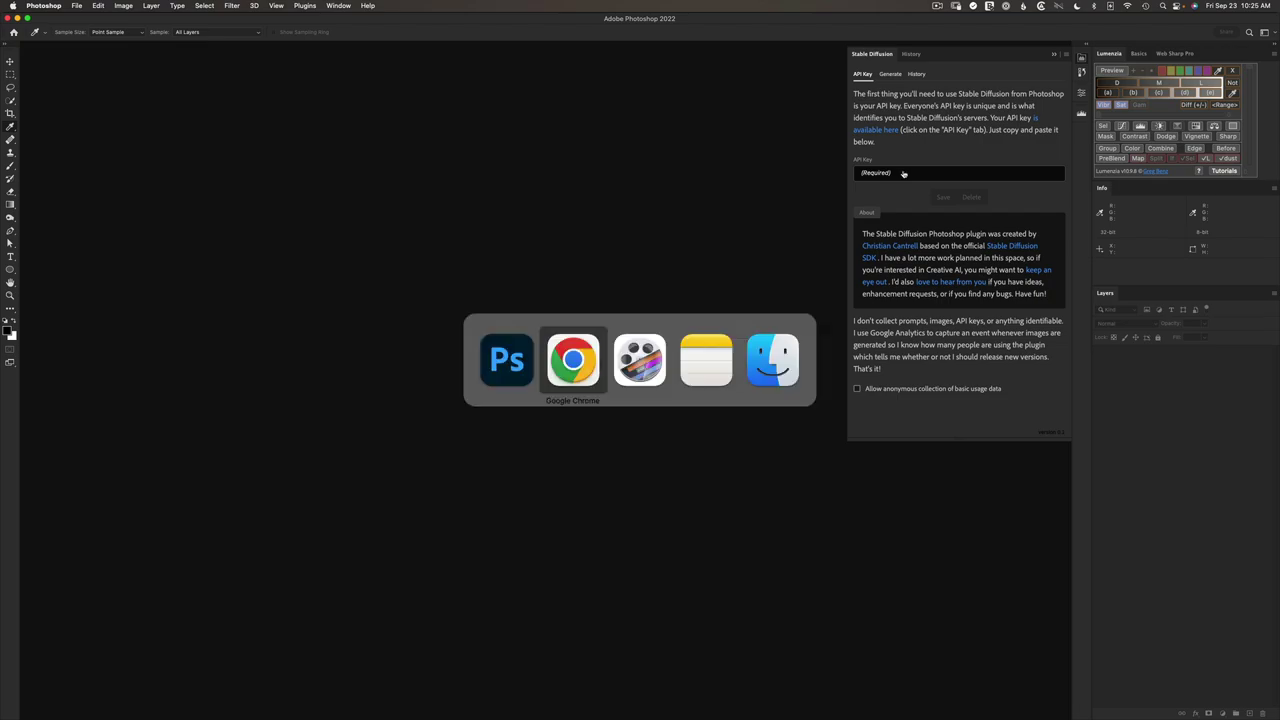
Copy the account's API key from DreamStudio's Membership API Key page.
click(122, 26)
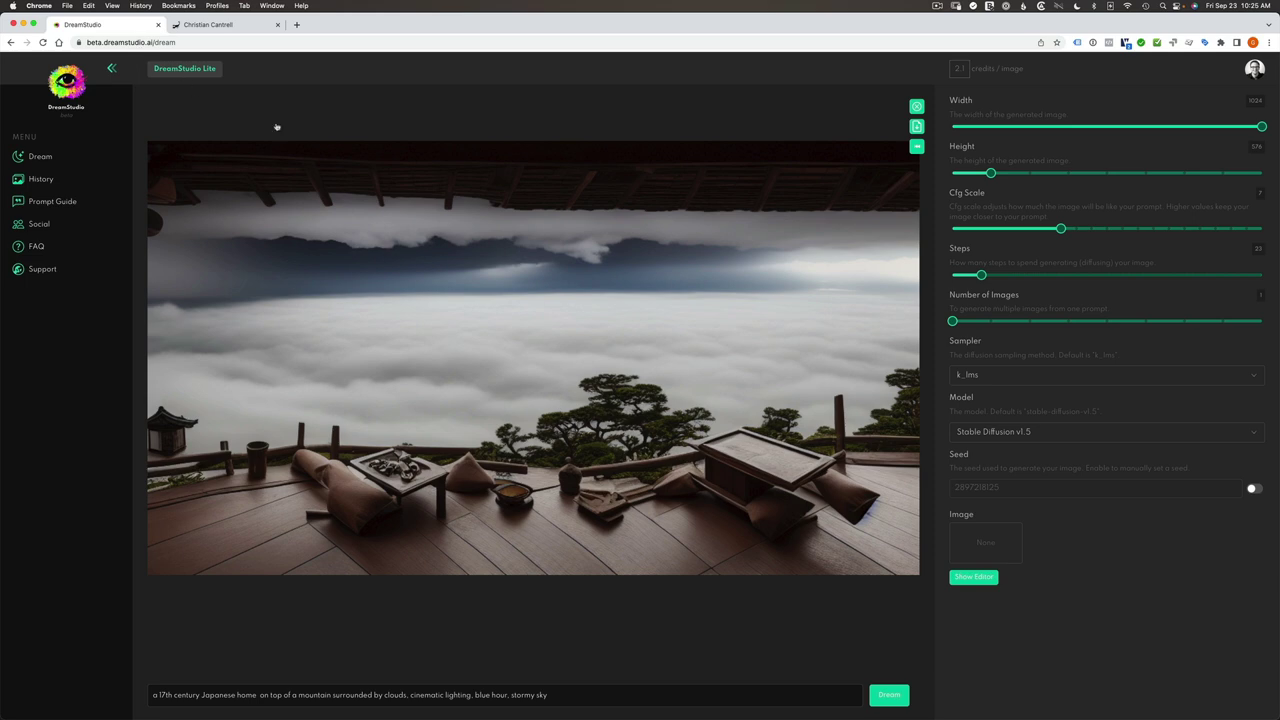
mouse_move(811, 200)
click(1253, 68)
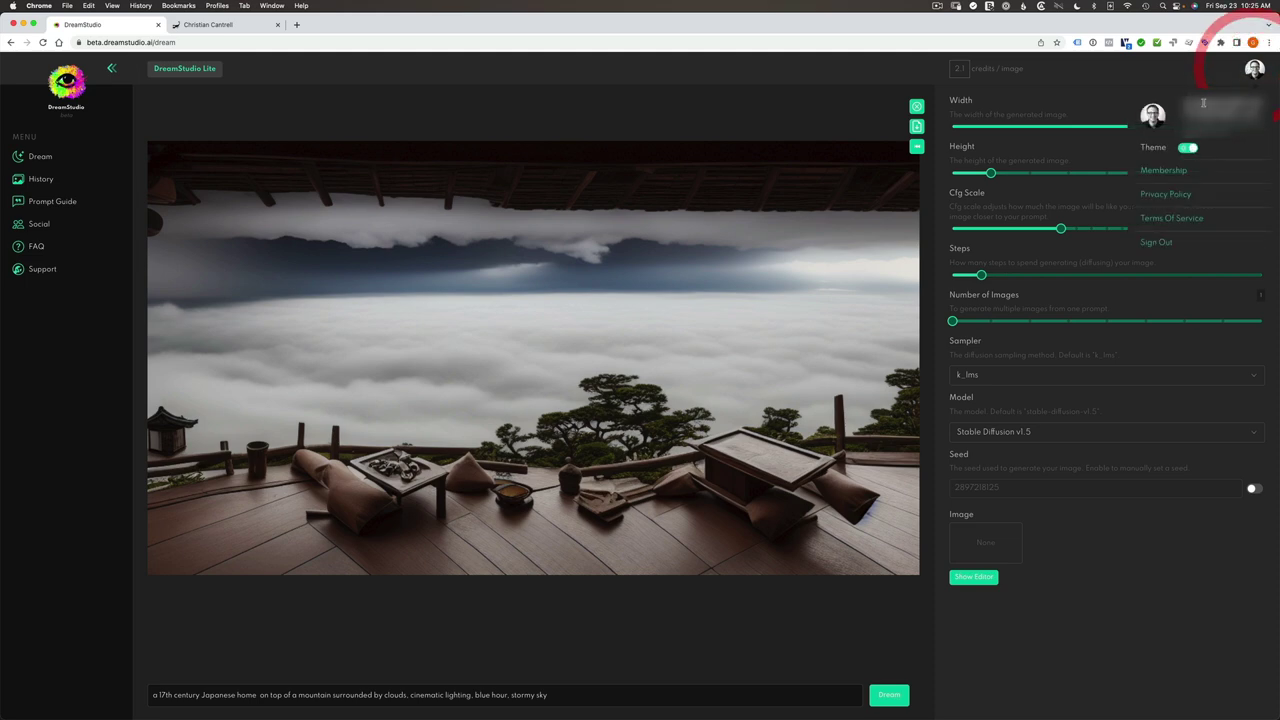
click(1157, 171)
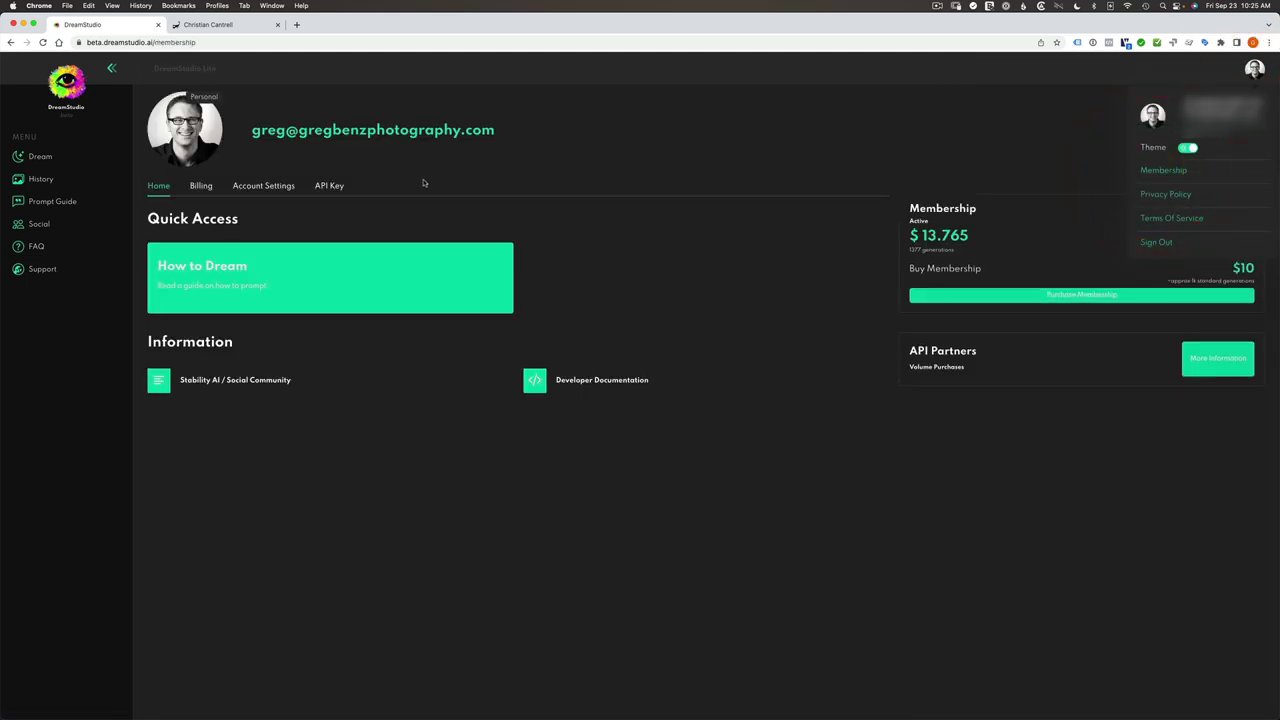
click(336, 187)
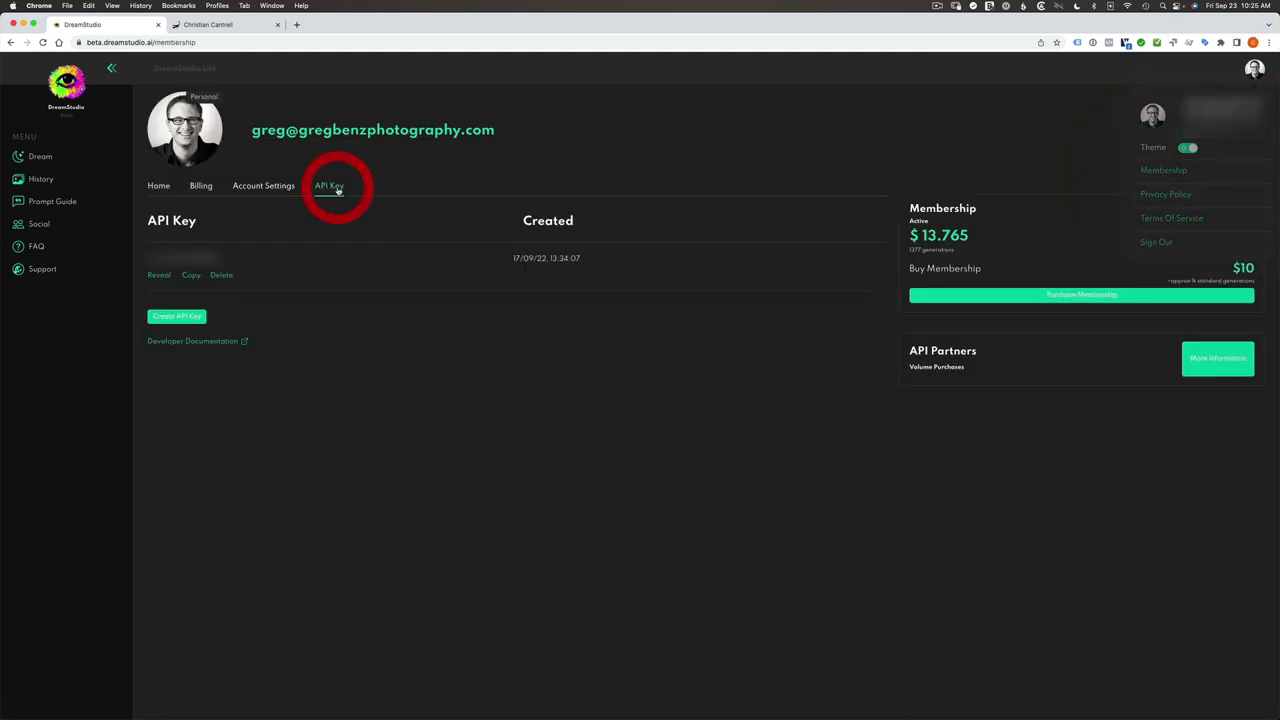
click(190, 275)
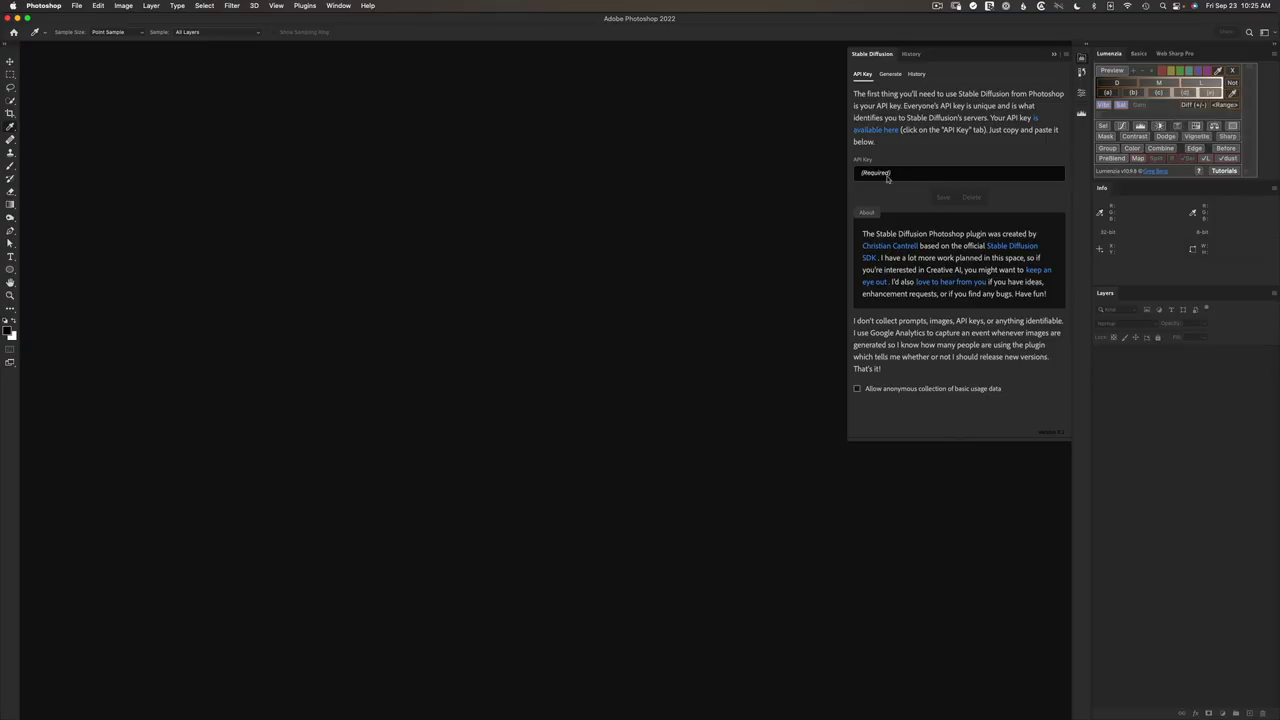
Paste the copied API key into the plugin's API Key field and save it.
click(877, 174)
right_click(876, 174)
click(891, 198)
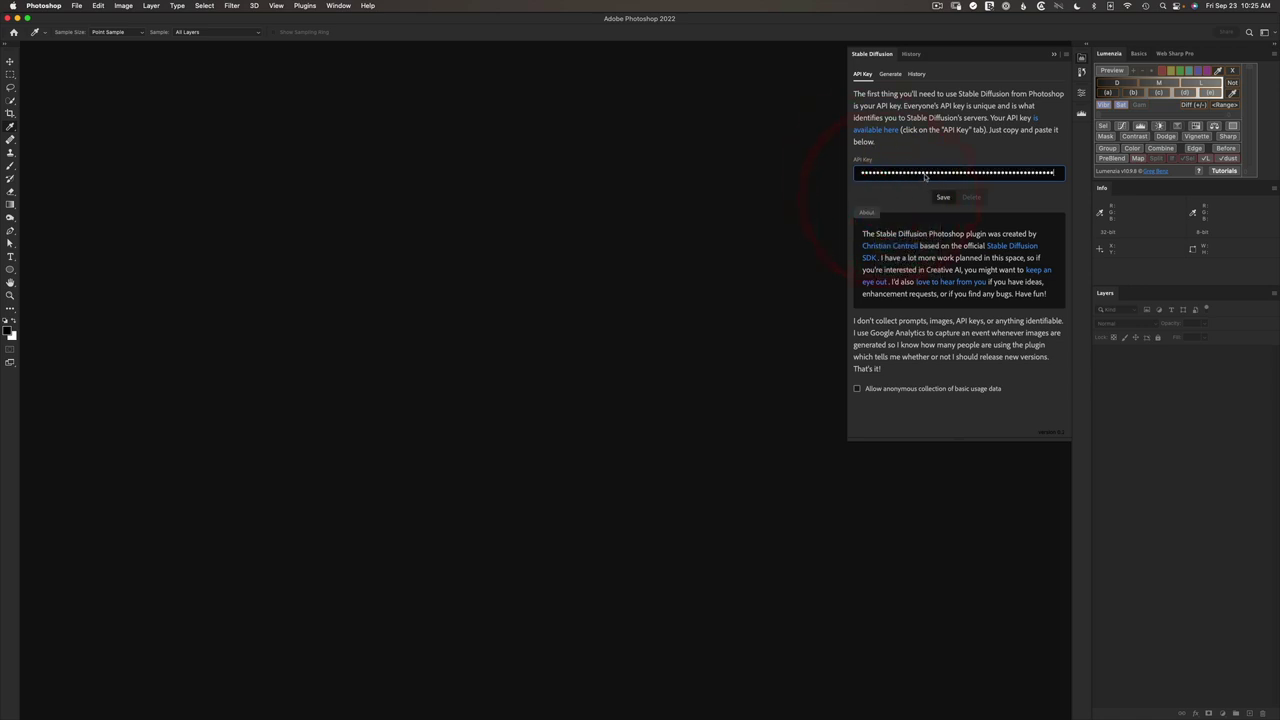
click(942, 197)
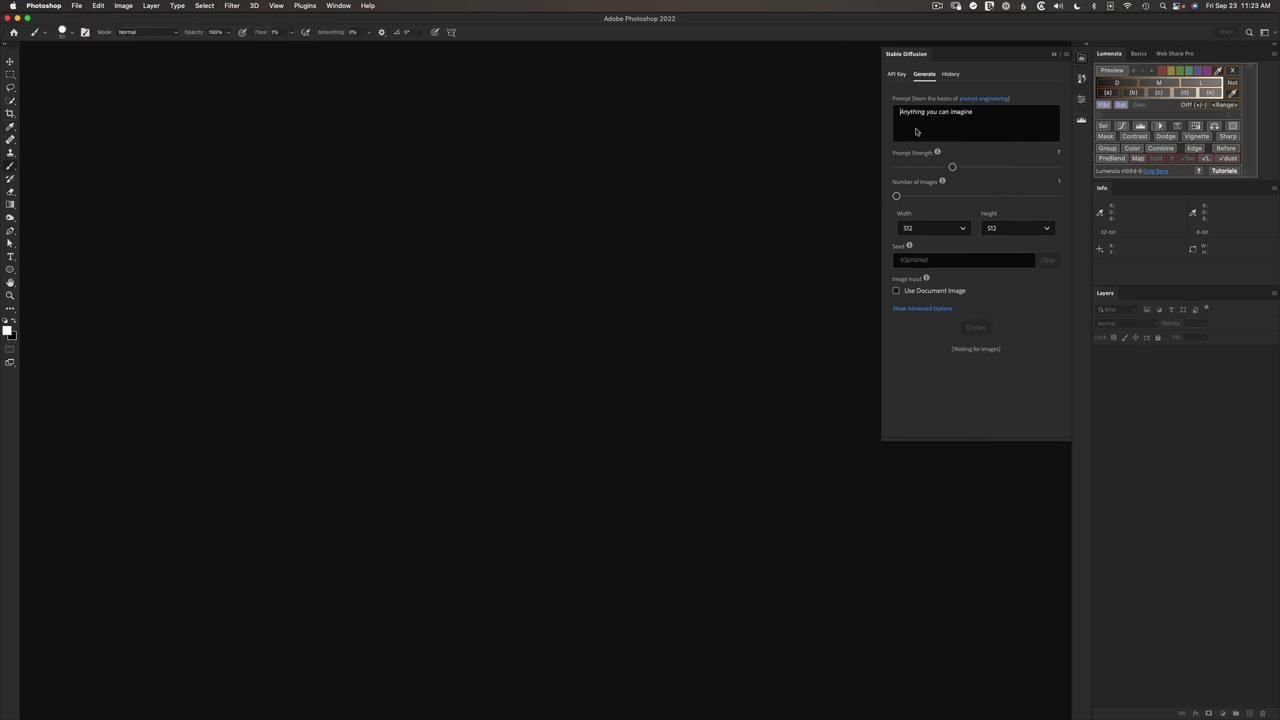
Copy the mohawk, purple suit, square sunglasses oil-painting prompt from Notes into the plugin's Prompt box.
key(super+Tab)
drag(1139, 124, 1012, 116)
key(super+c)
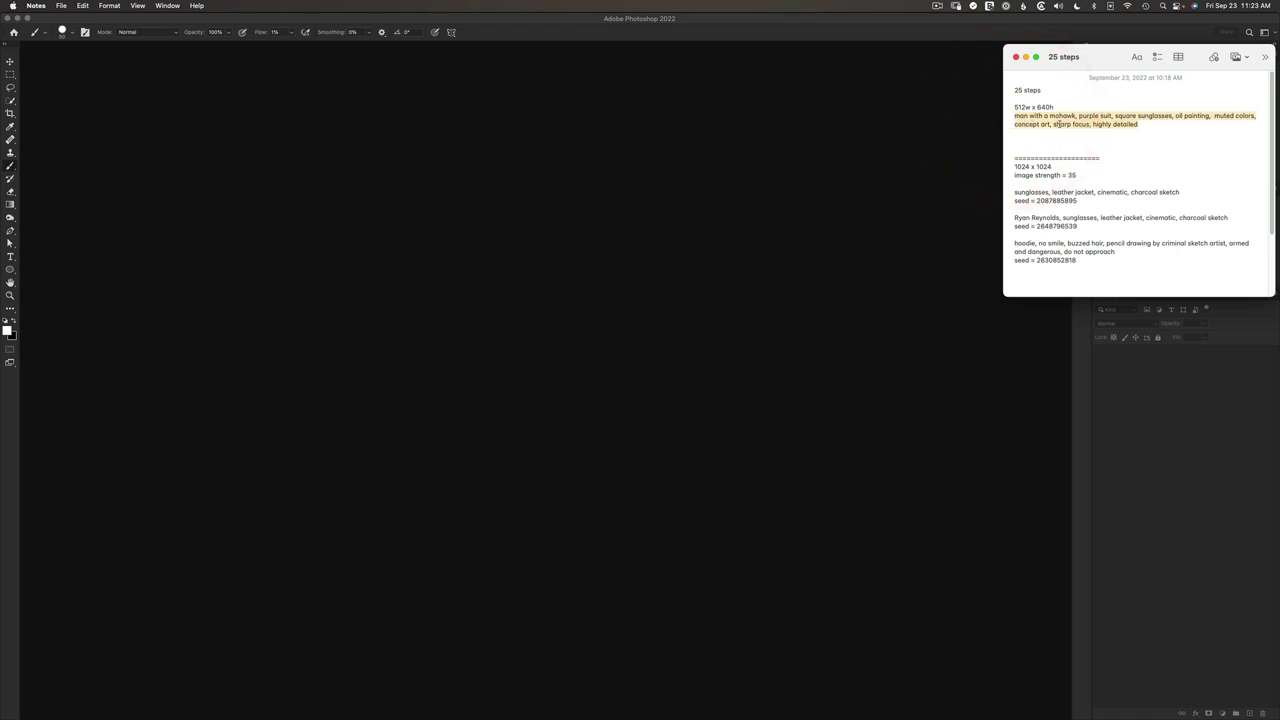
key(super+Tab)
click(935, 122)
key(super+v)
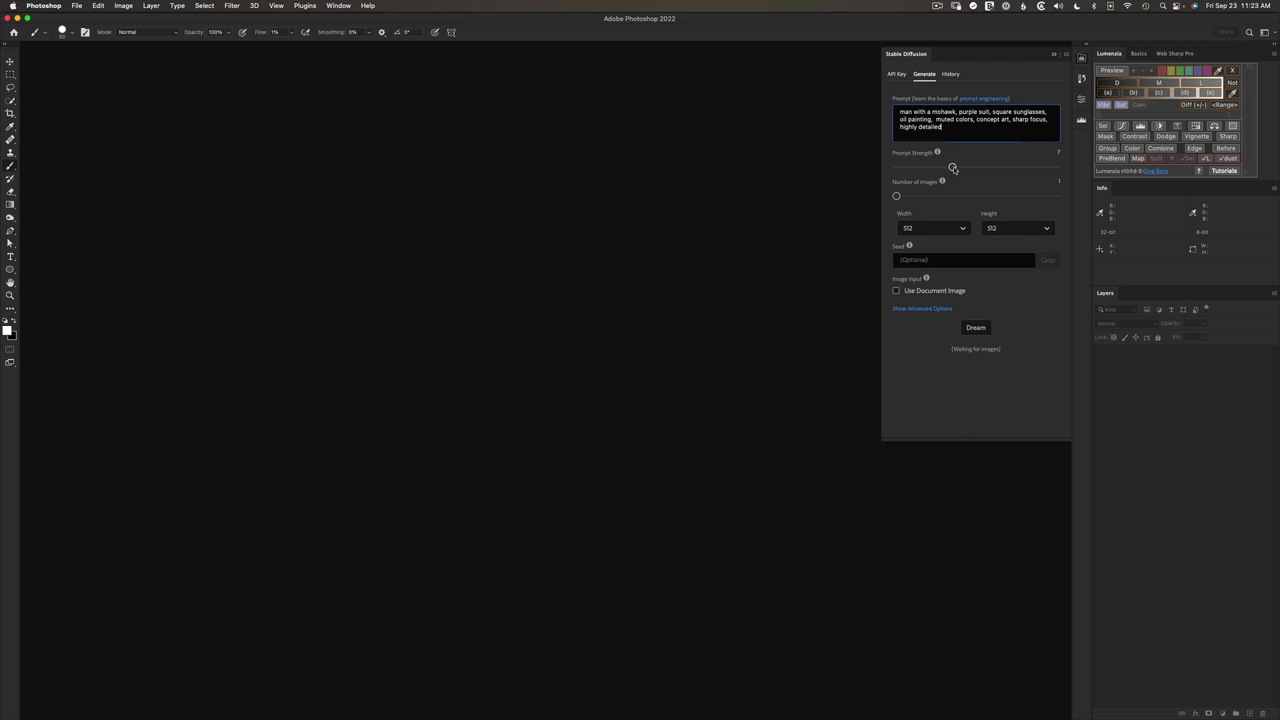
Set prompt strength to 7, number of images to 8, and image height to 640.
drag(953, 168, 904, 168)
drag(905, 168, 1050, 169)
drag(1047, 167, 958, 170)
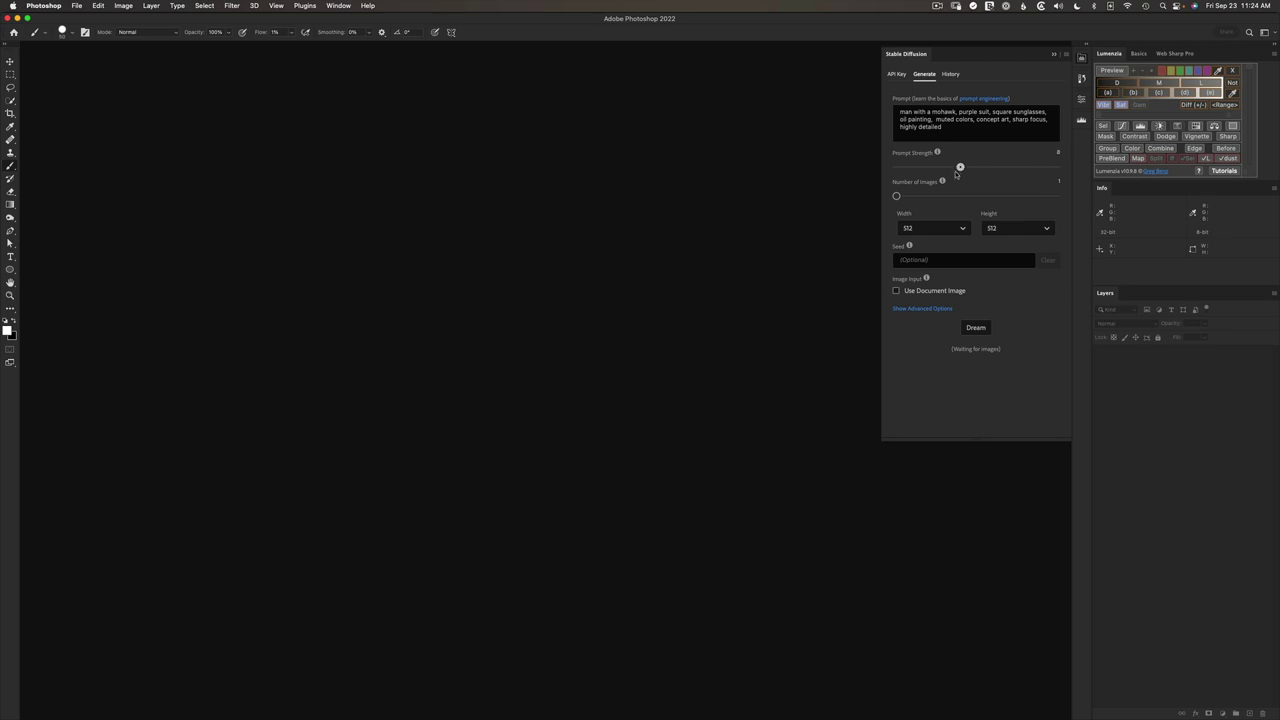
click(953, 170)
drag(897, 197, 1061, 187)
click(1040, 228)
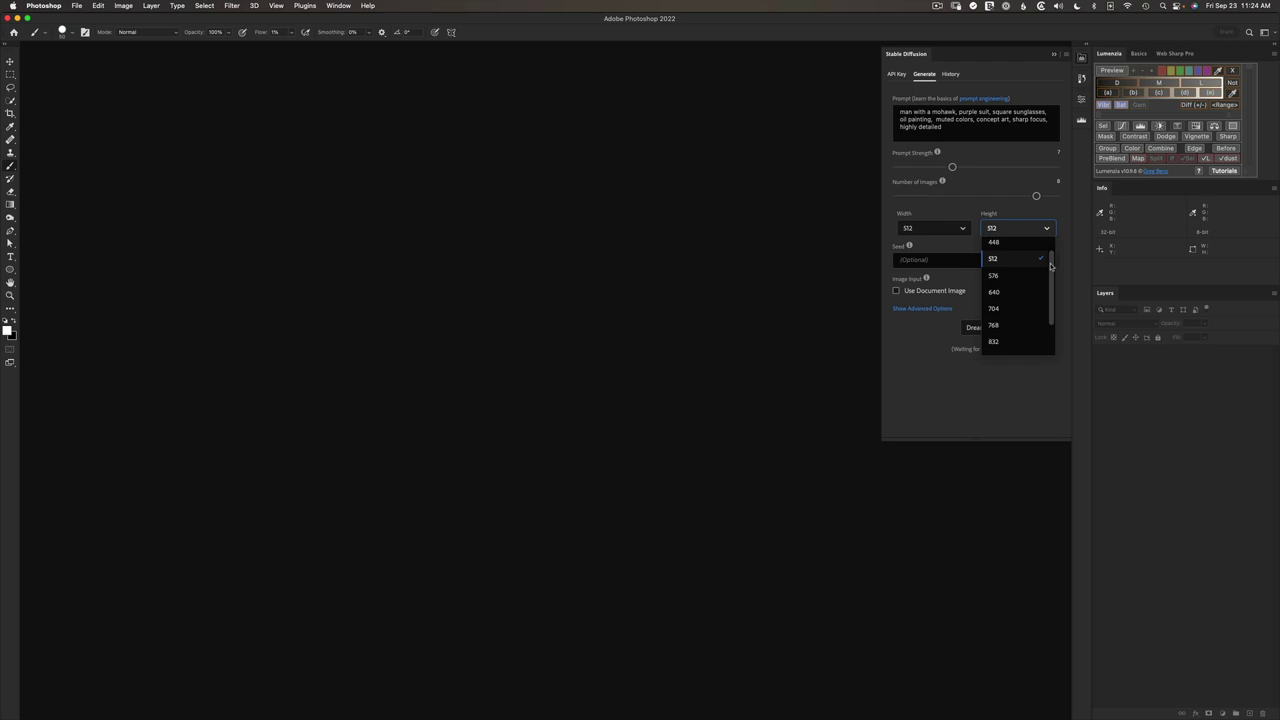
drag(1050, 262, 1050, 274)
click(1005, 296)
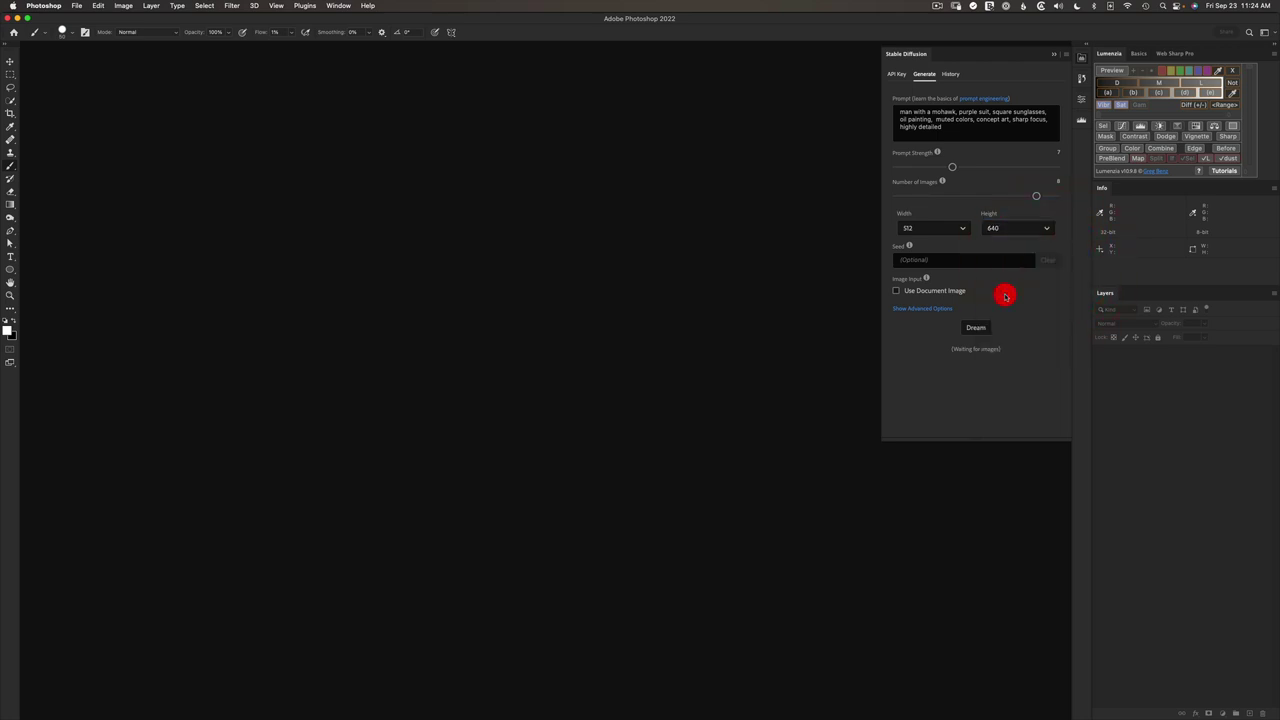
Show advanced options and set 25 steps, keeping sampler k_lms and version v1.5.
click(910, 310)
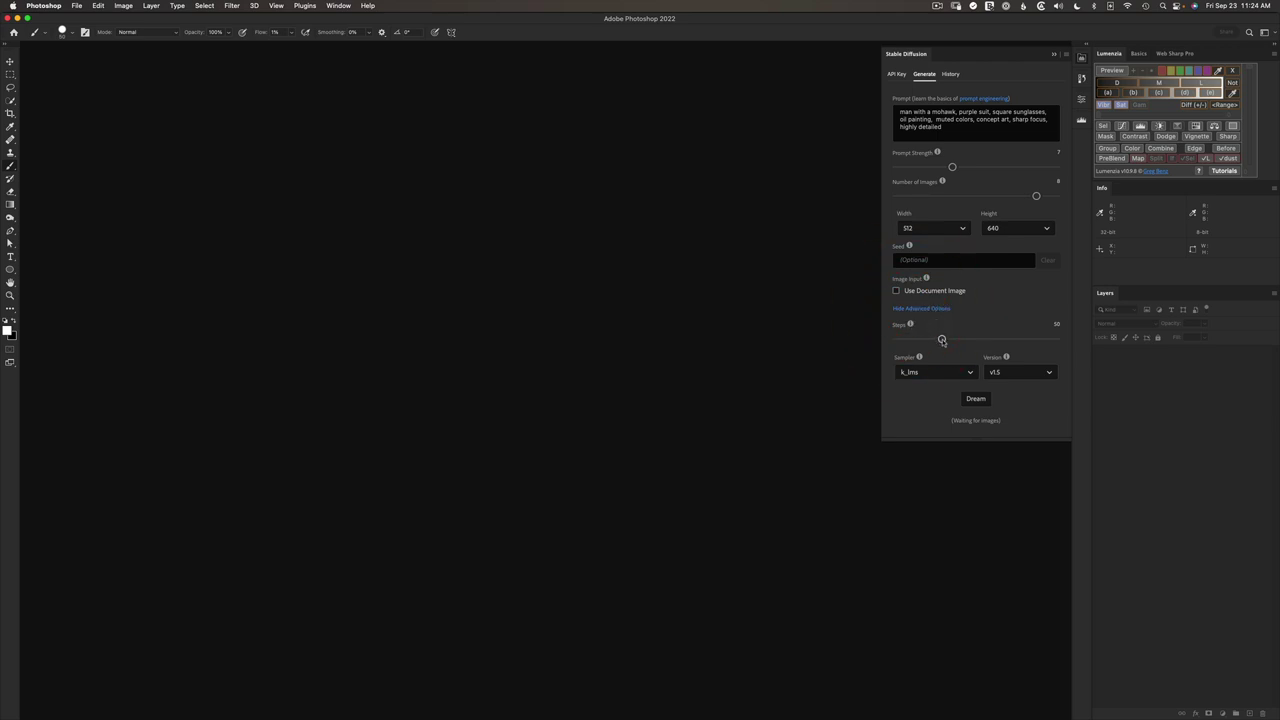
drag(941, 339, 913, 341)
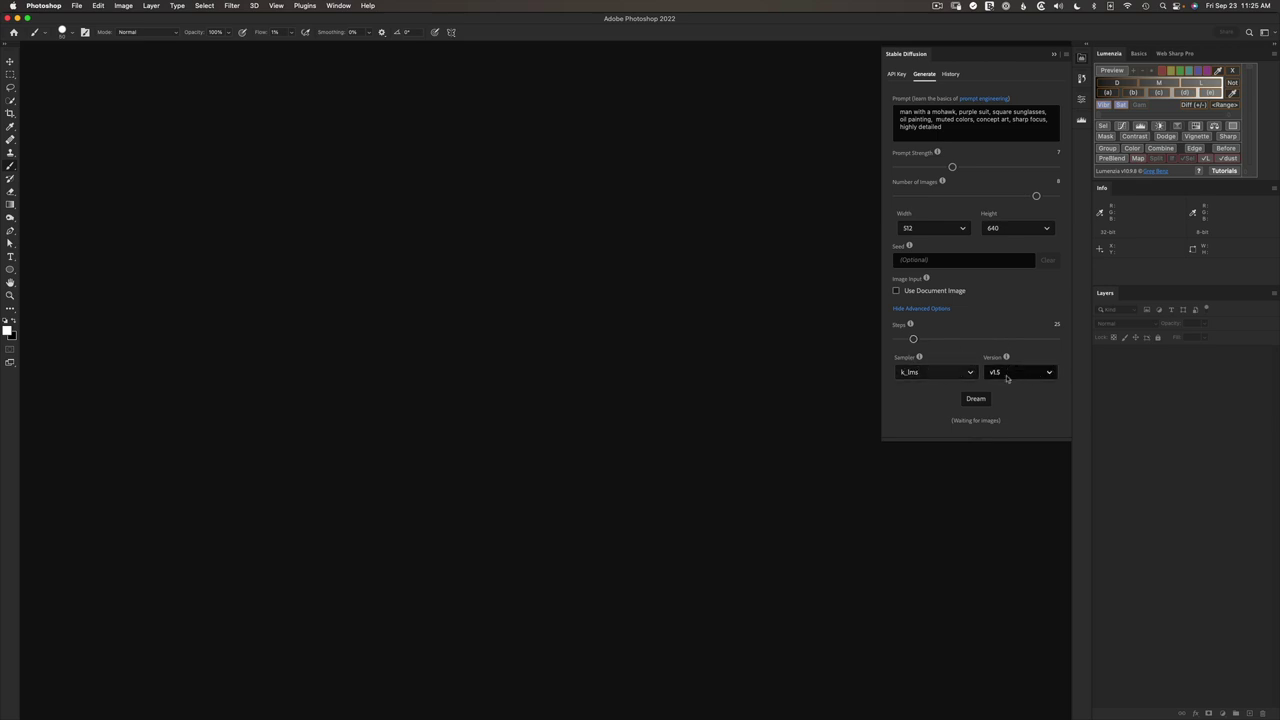
click(916, 372)
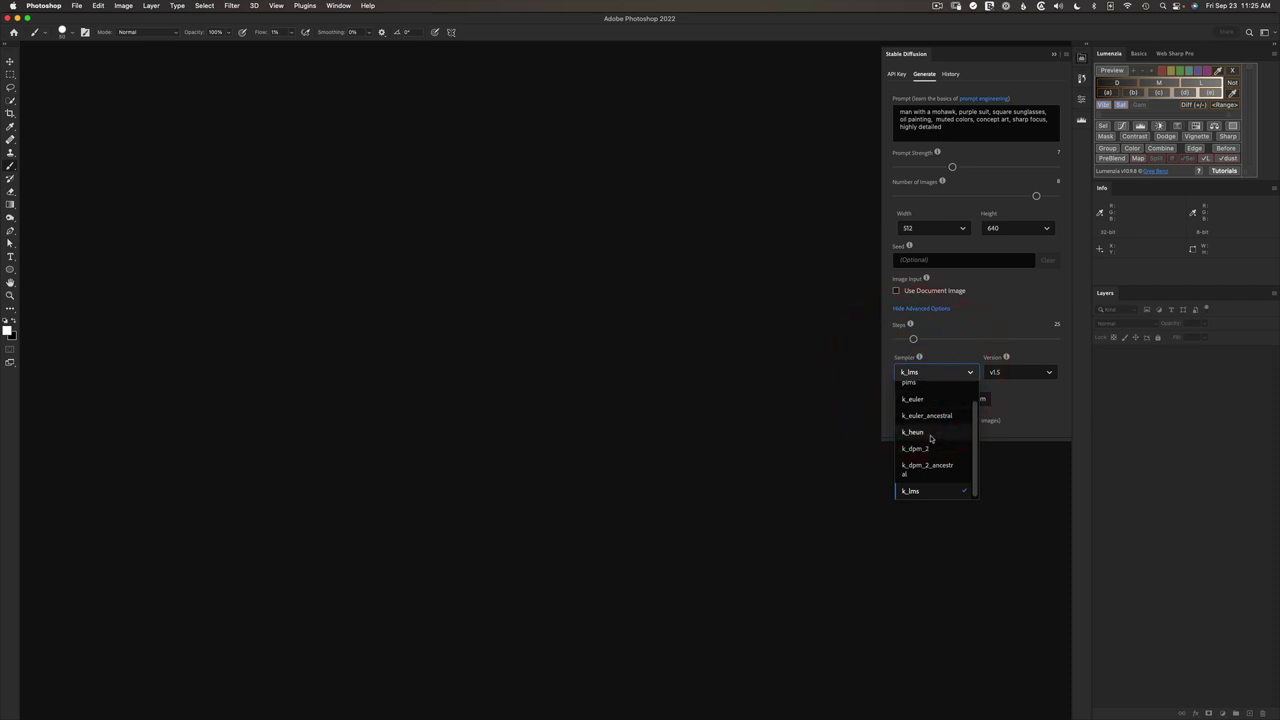
click(917, 375)
click(1005, 373)
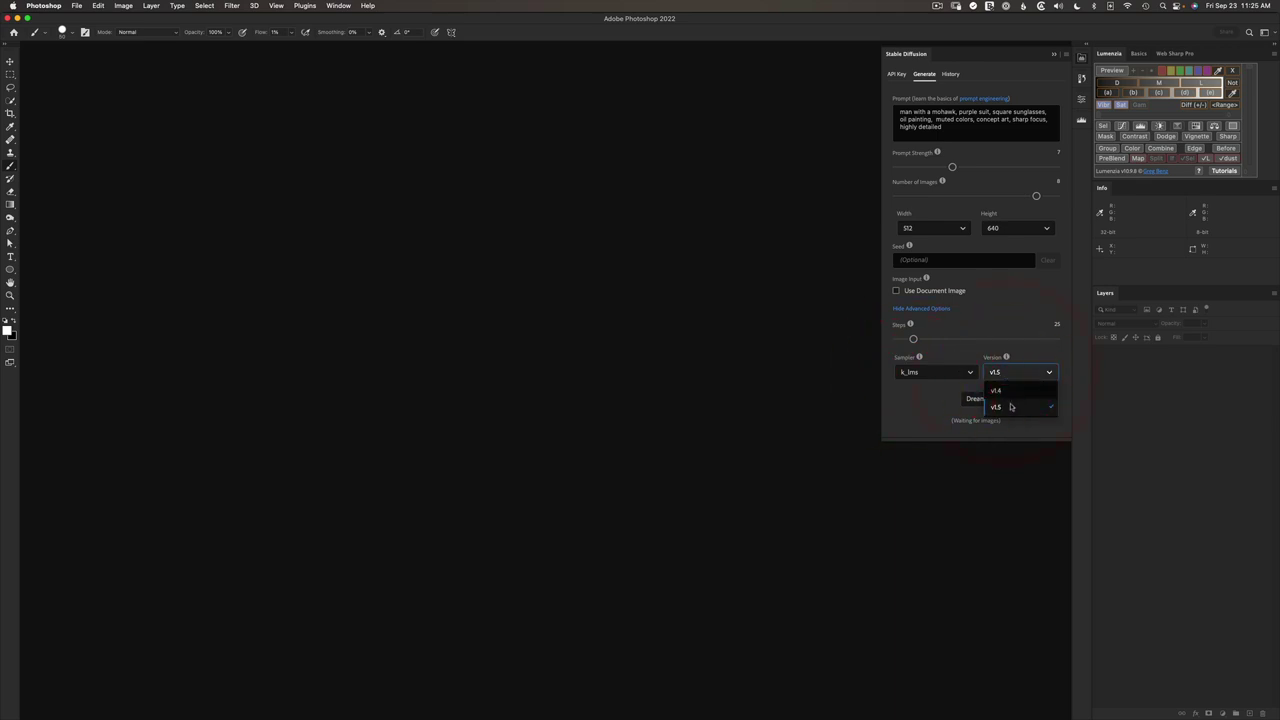
click(1004, 374)
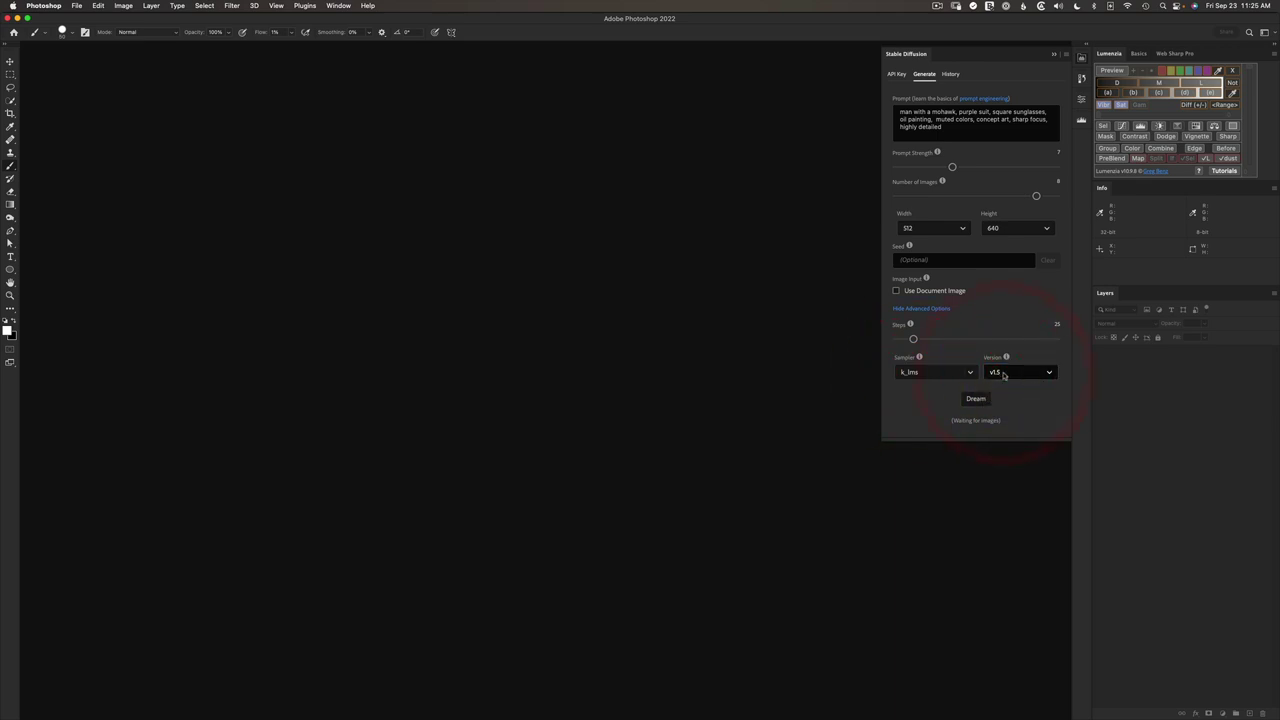
click(921, 261)
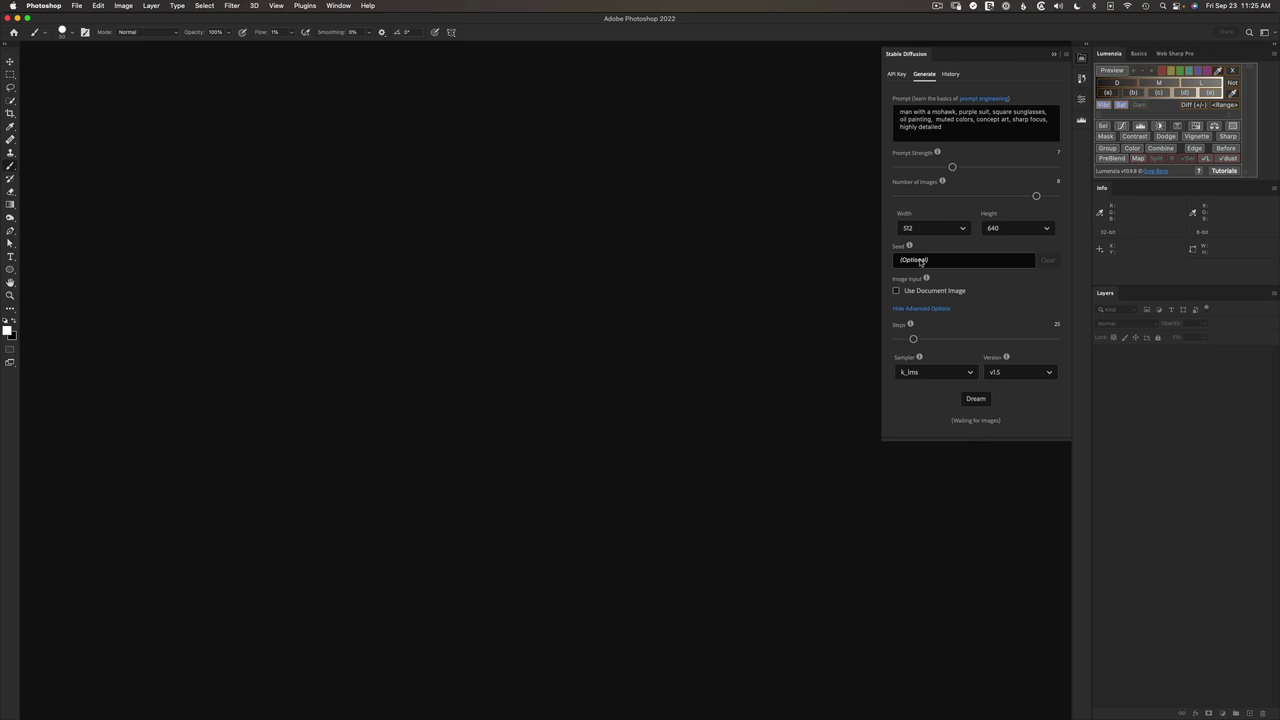
Dream eight images from the mohawk prompt and enlarge the panel to show all thumbnails.
click(976, 399)
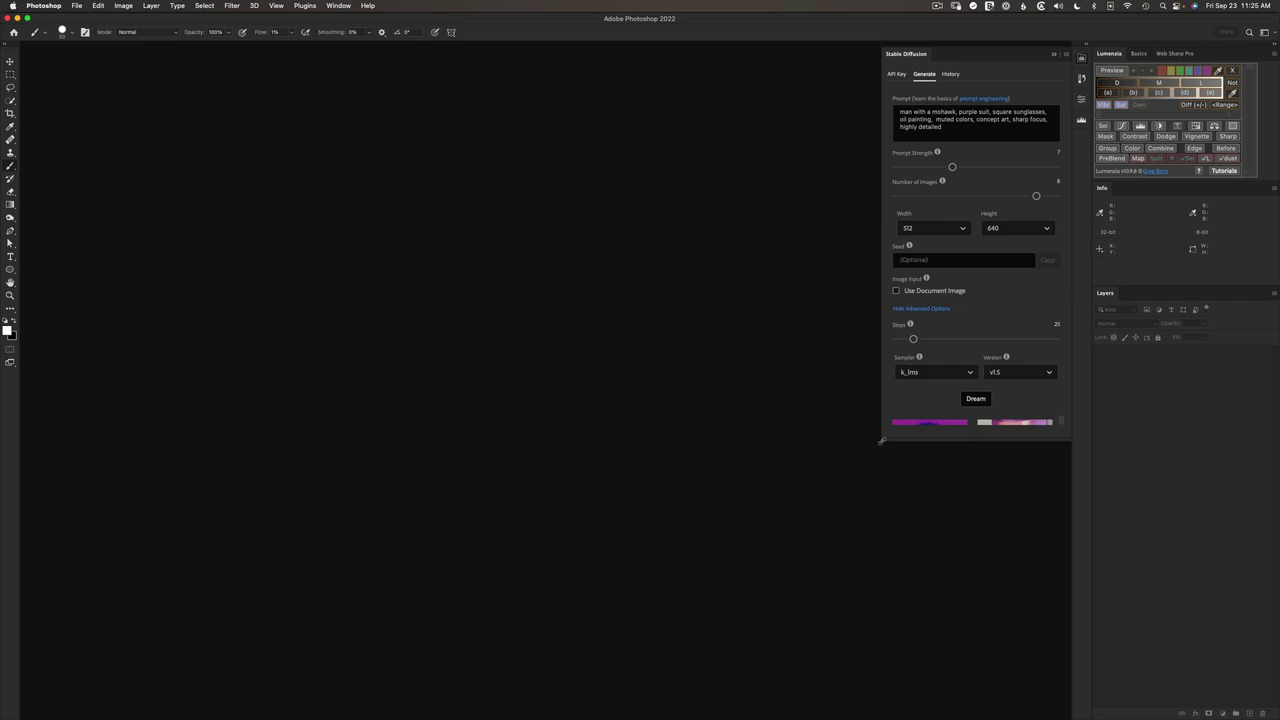
drag(872, 444, 668, 658)
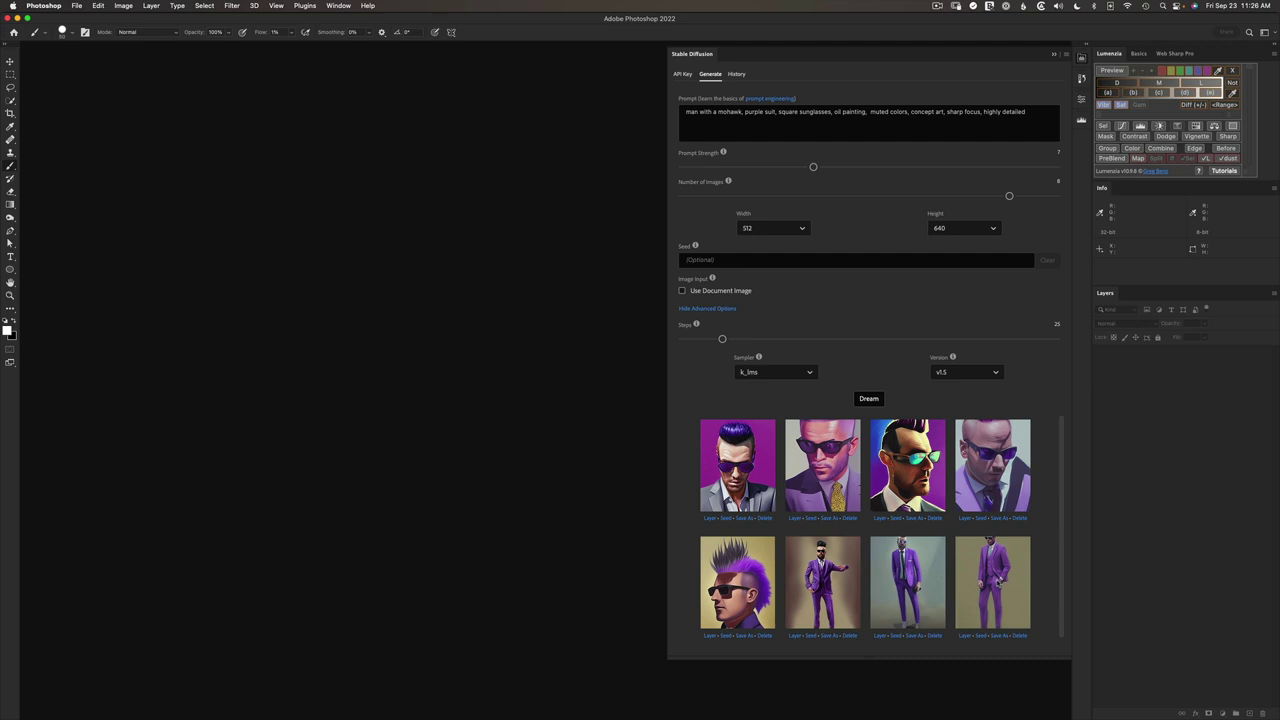
Create a new 1024×1024 black-background document and pan its canvas left.
click(77, 6)
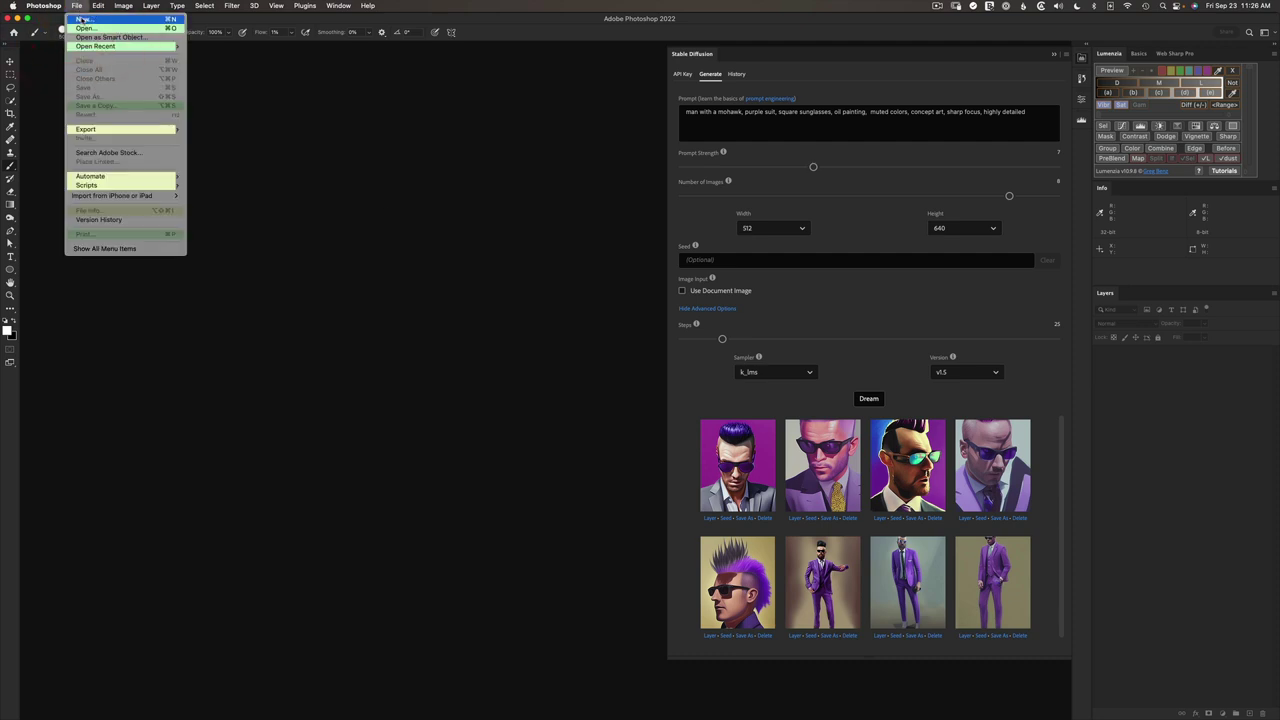
click(80, 19)
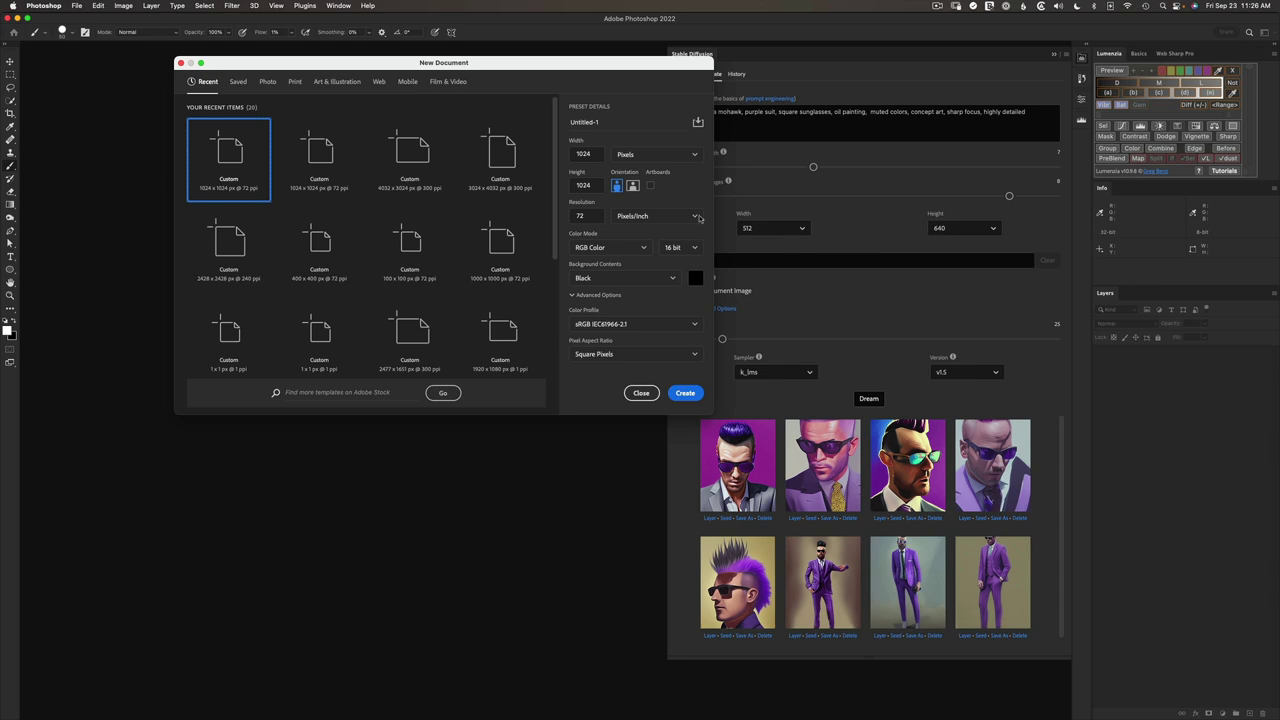
click(685, 392)
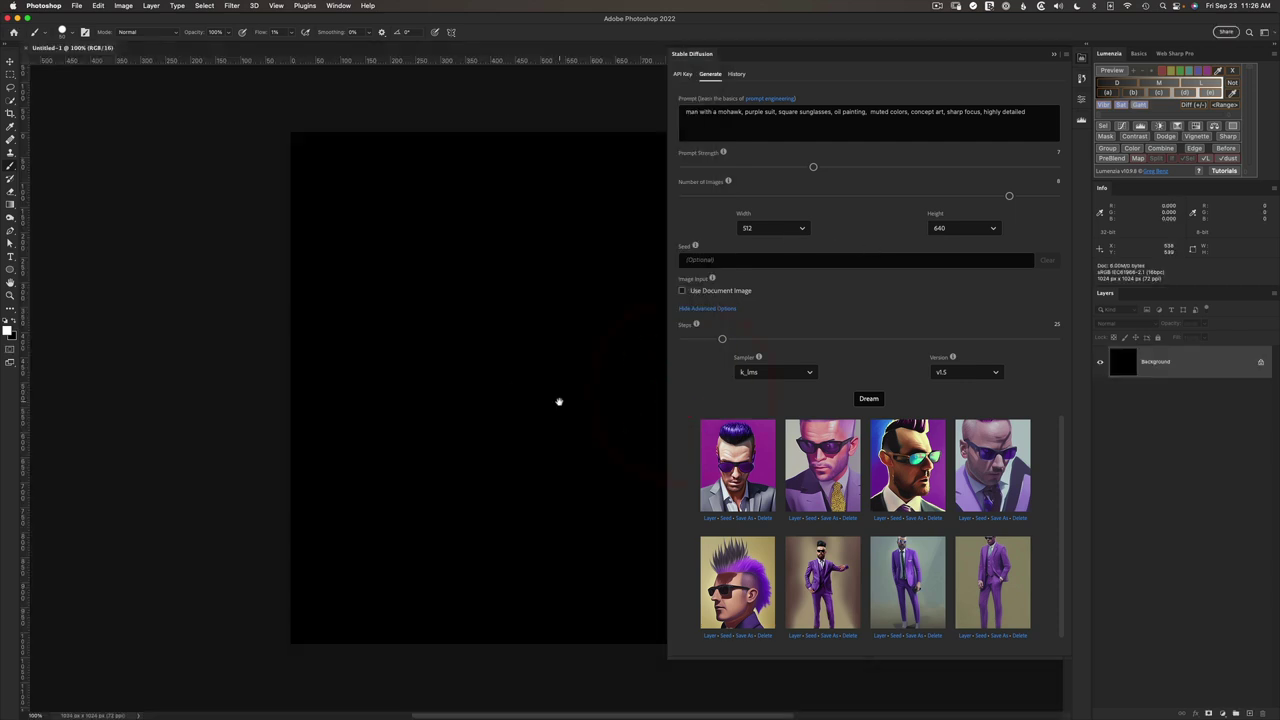
drag(557, 400, 370, 401)
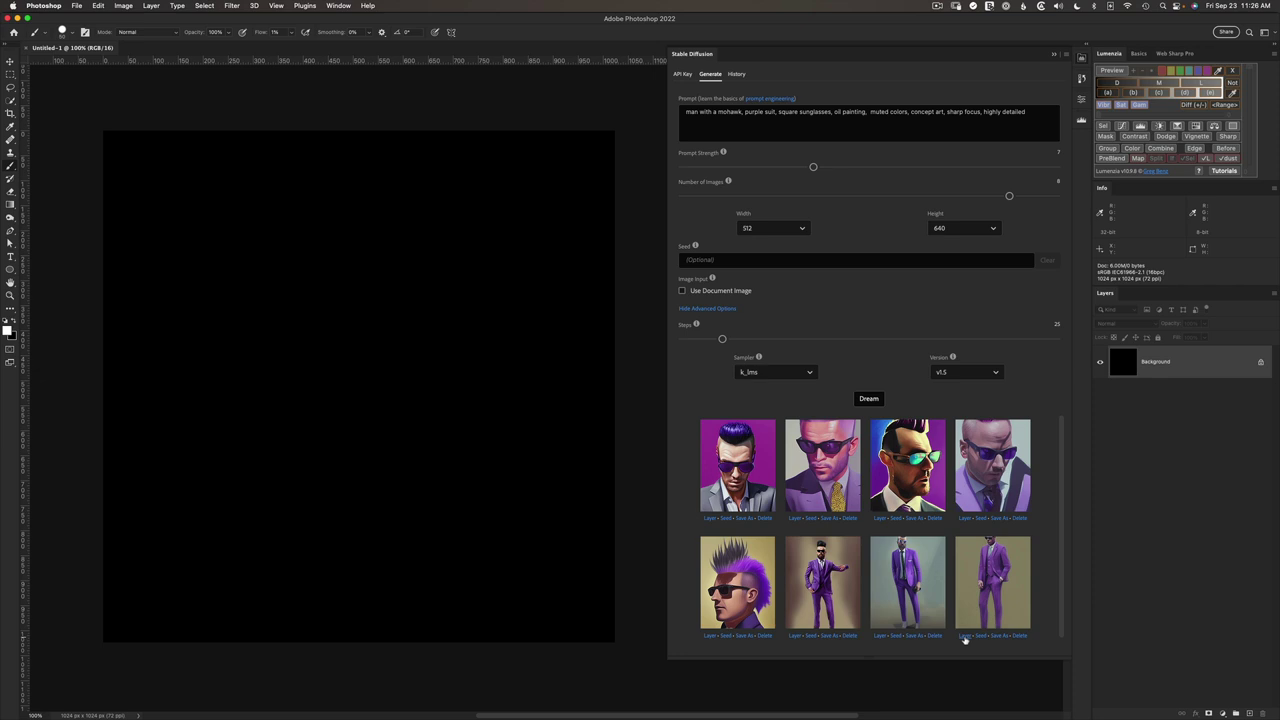
Add the last purple-suit figure and the bearded mohawked man as layers, zooming to 200%.
click(964, 636)
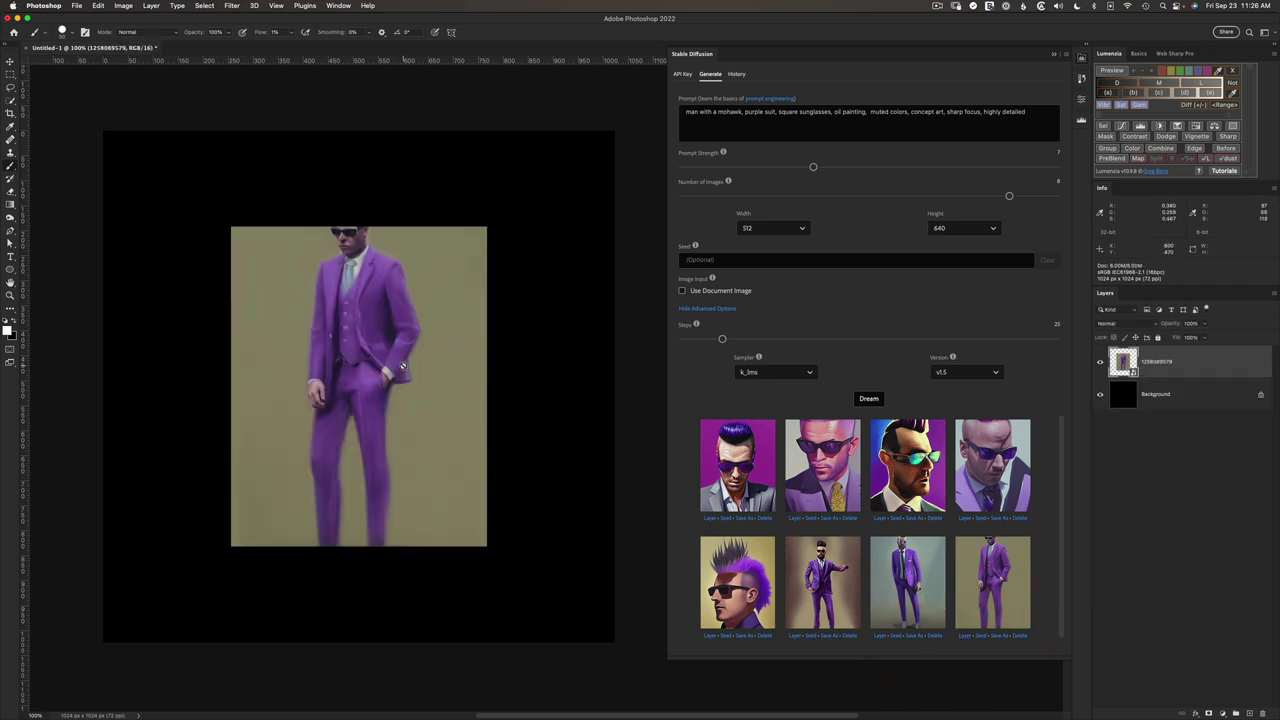
key(super+equal)
scroll(402, 365, left, 10)
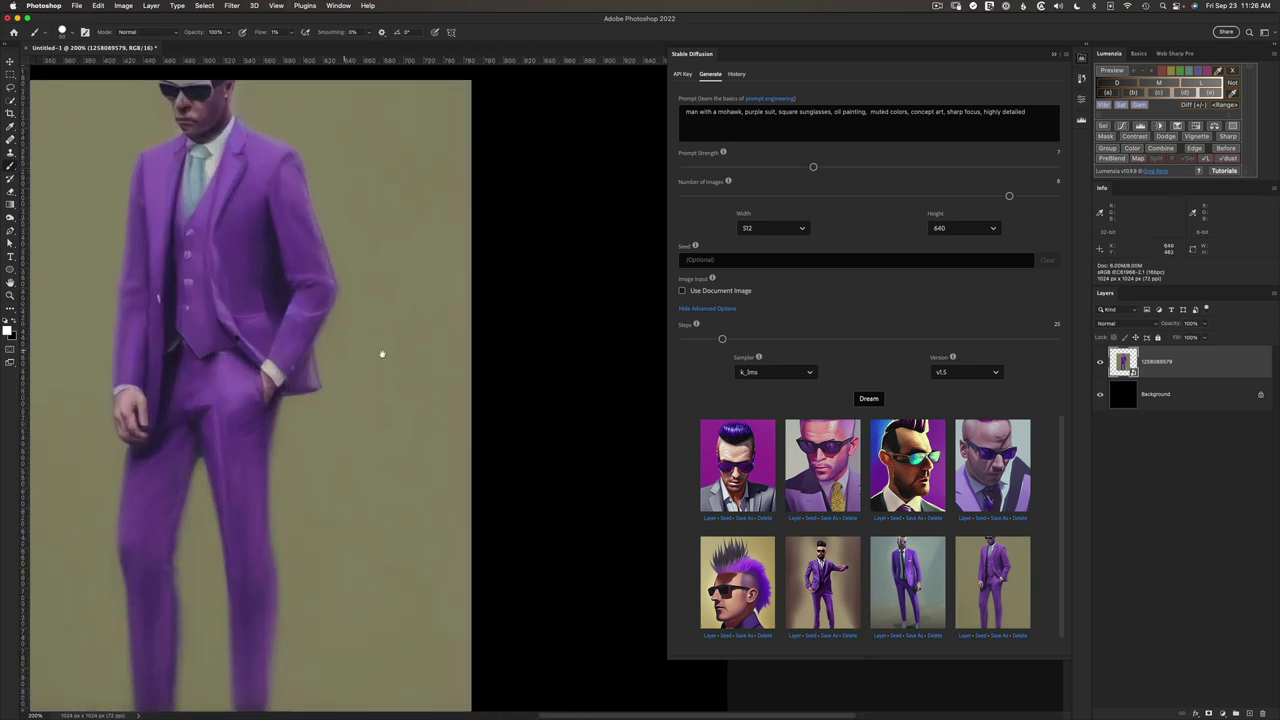
click(512, 350)
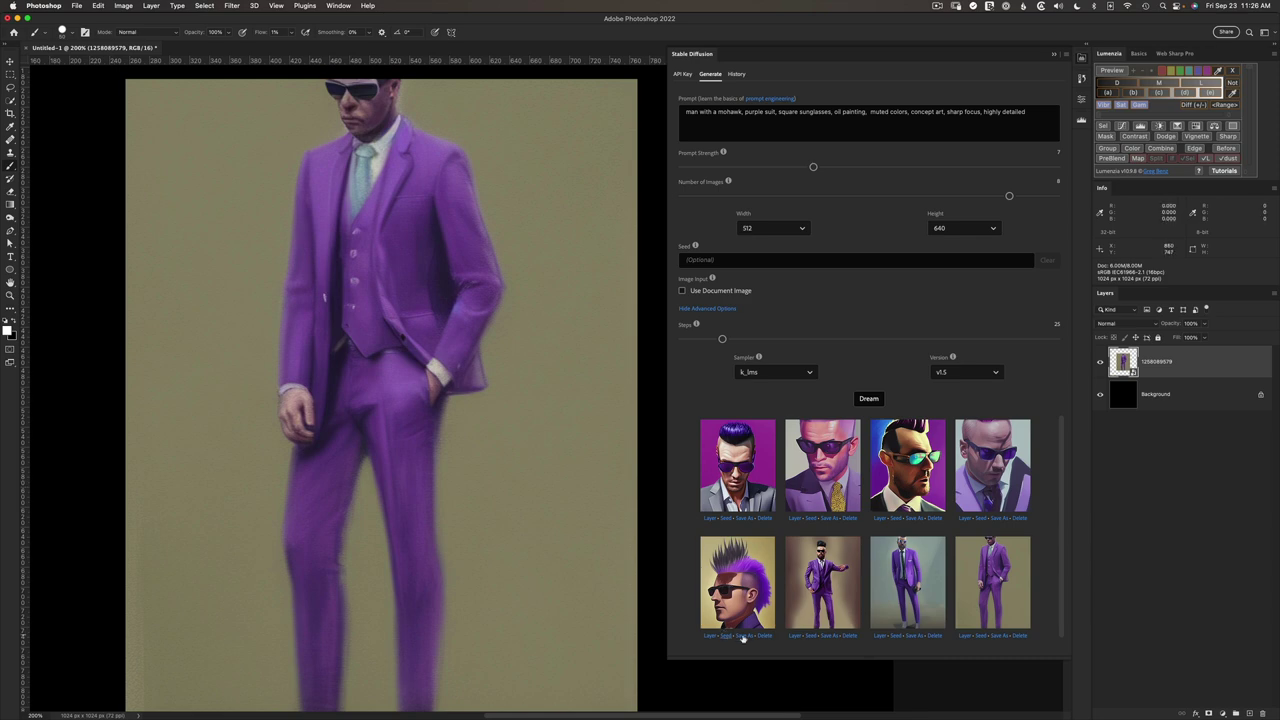
click(796, 636)
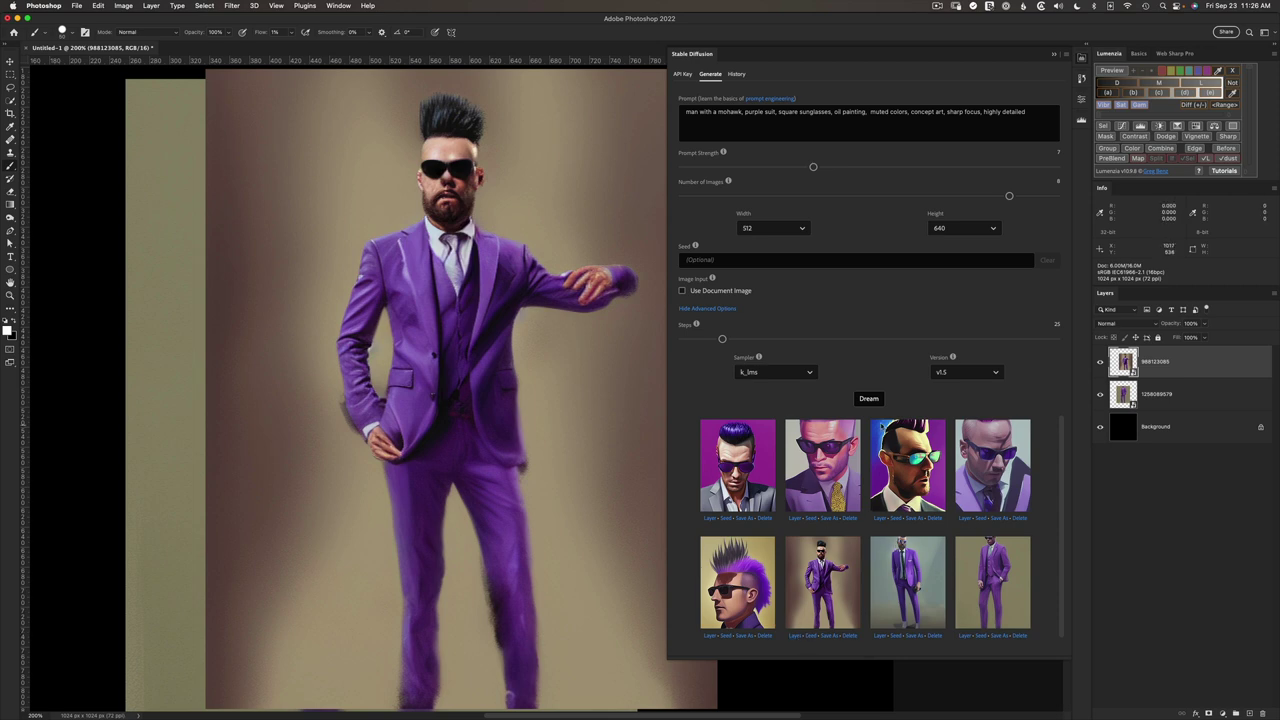
Generate a new batch and add the blue-tie man and spiky-haired sunglasses man as layers.
click(866, 400)
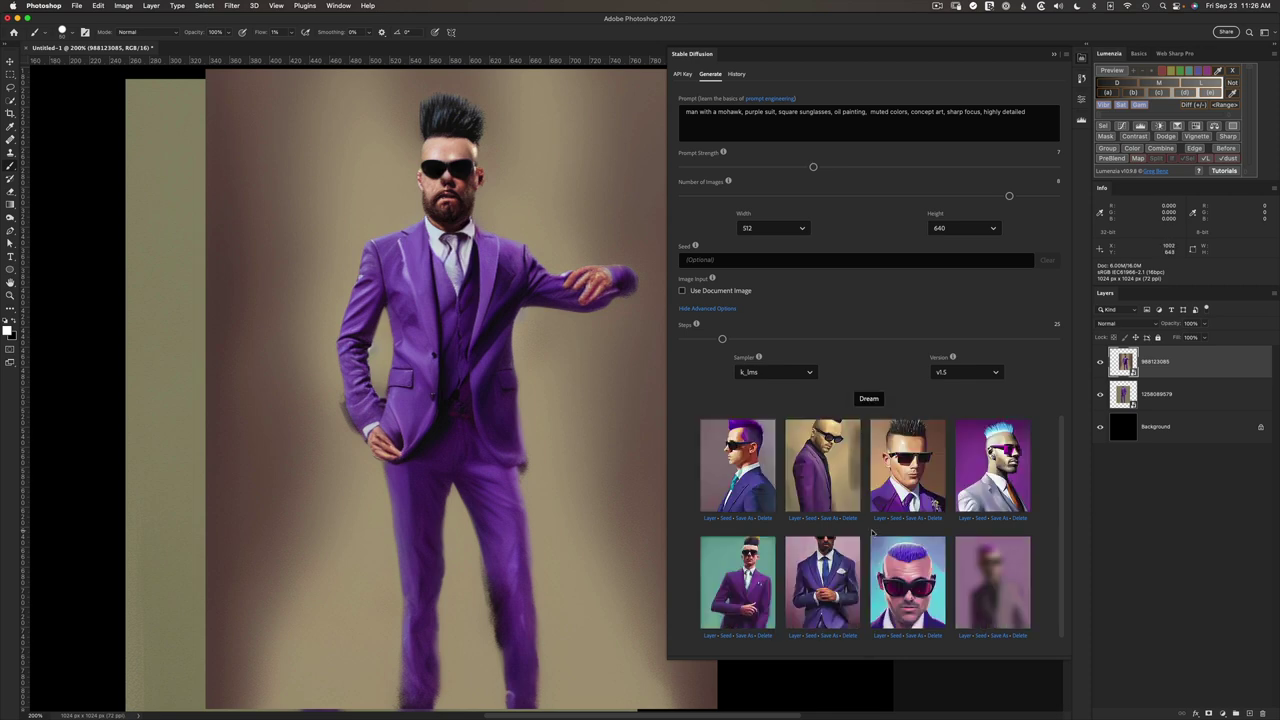
click(794, 636)
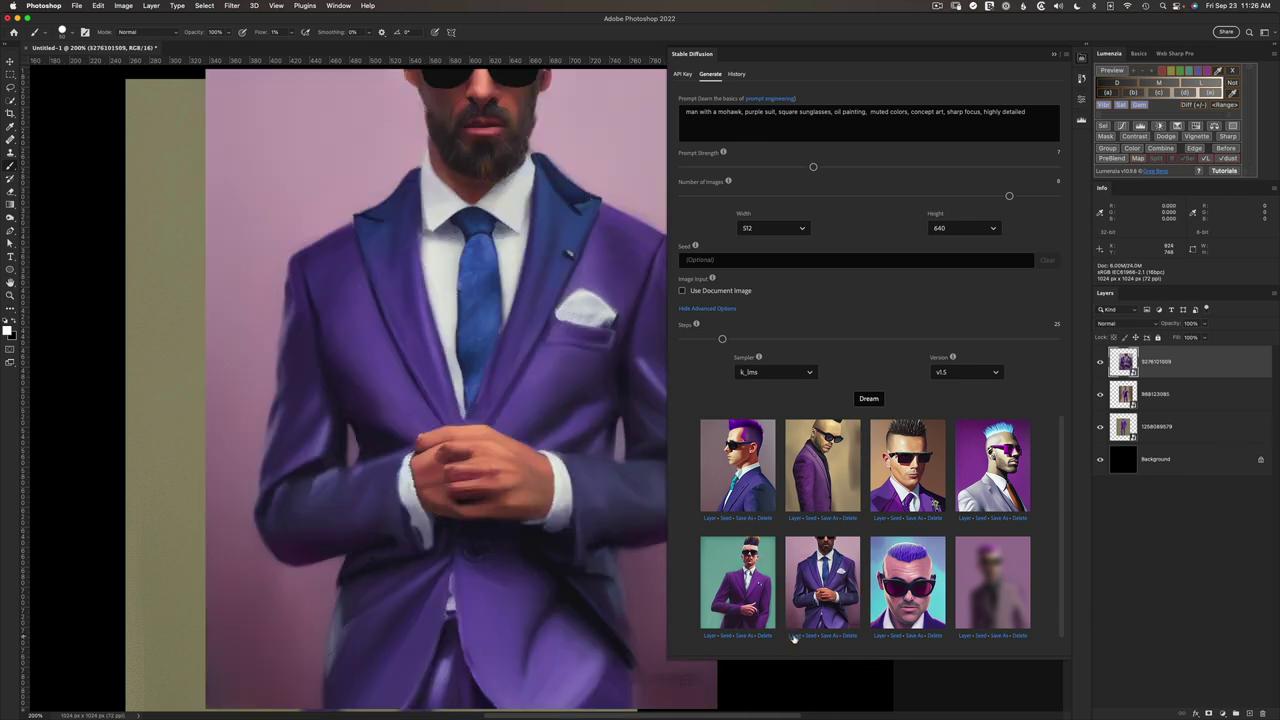
key(super+minus)
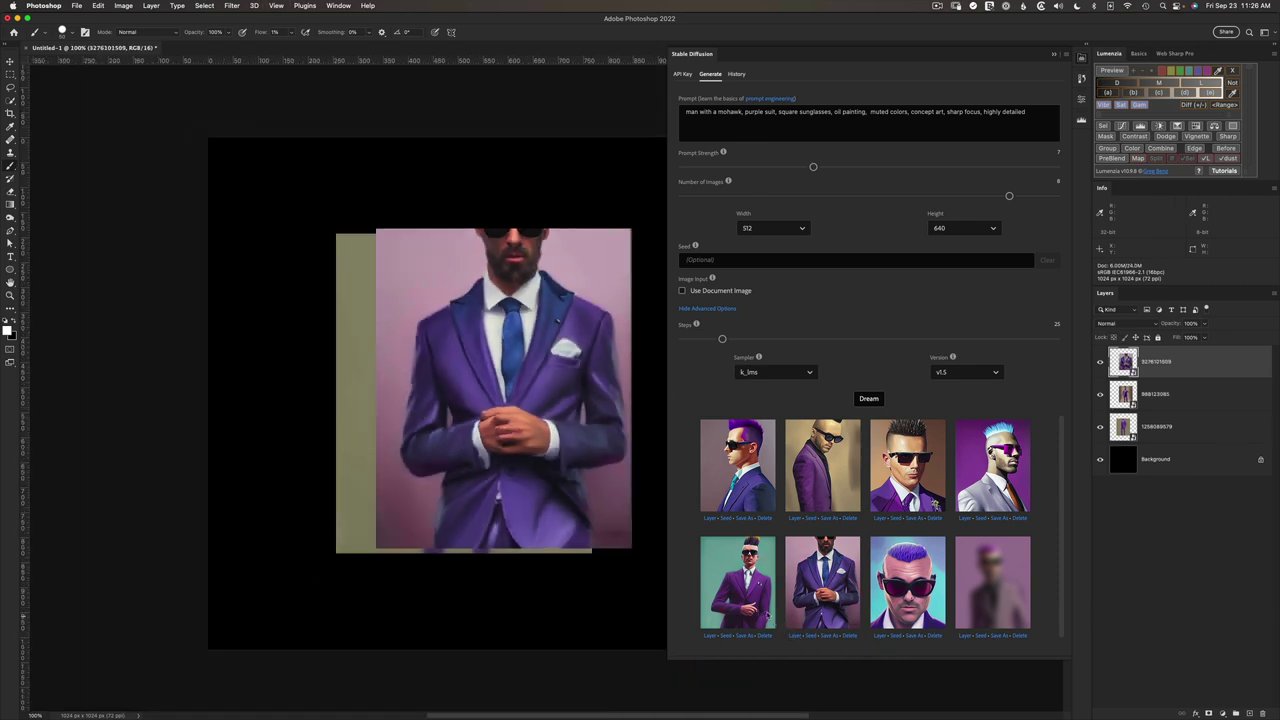
drag(563, 569, 477, 566)
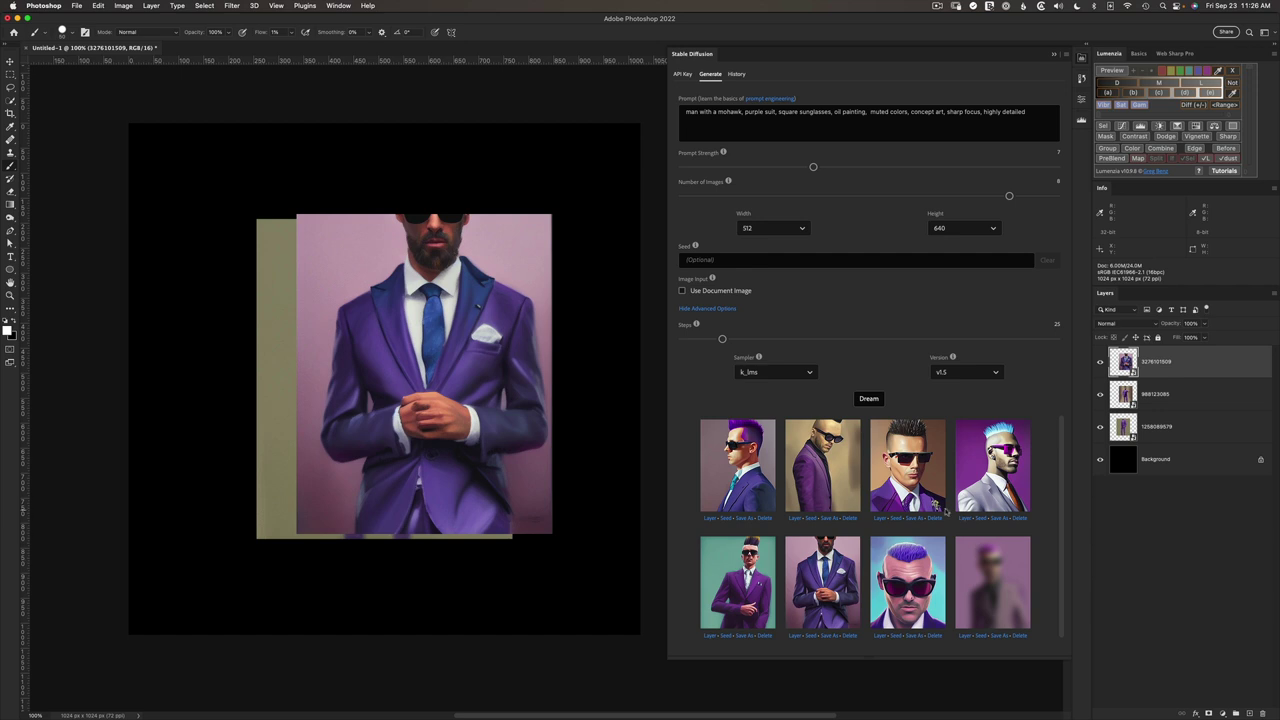
click(880, 520)
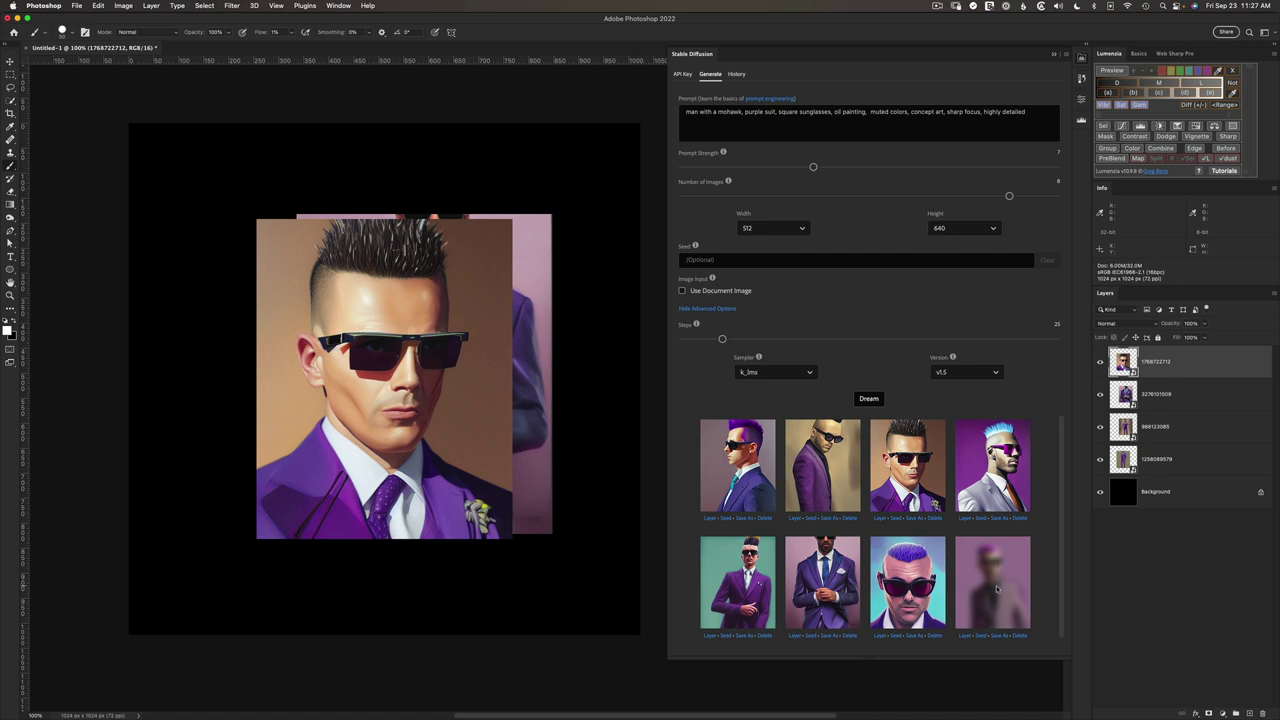
Generate another batch of eight and review the earlier batches in the History list.
click(867, 400)
click(736, 75)
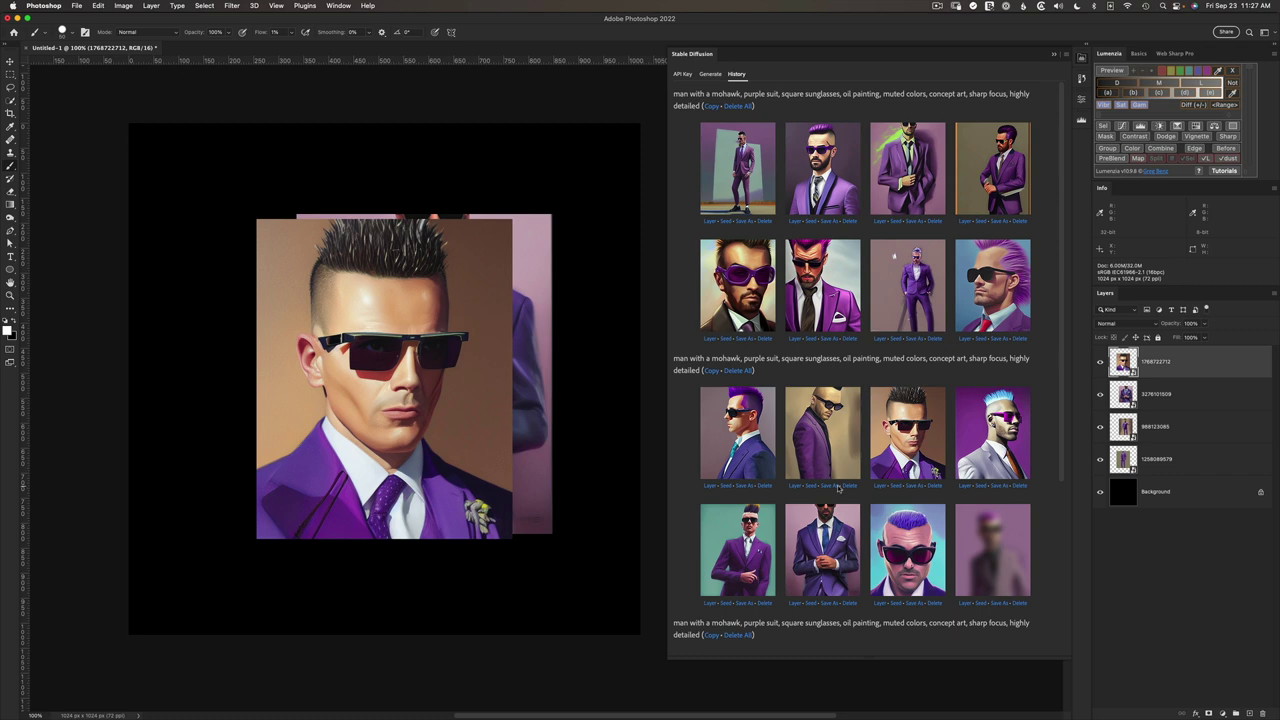
scroll(1060, 427, down, 2)
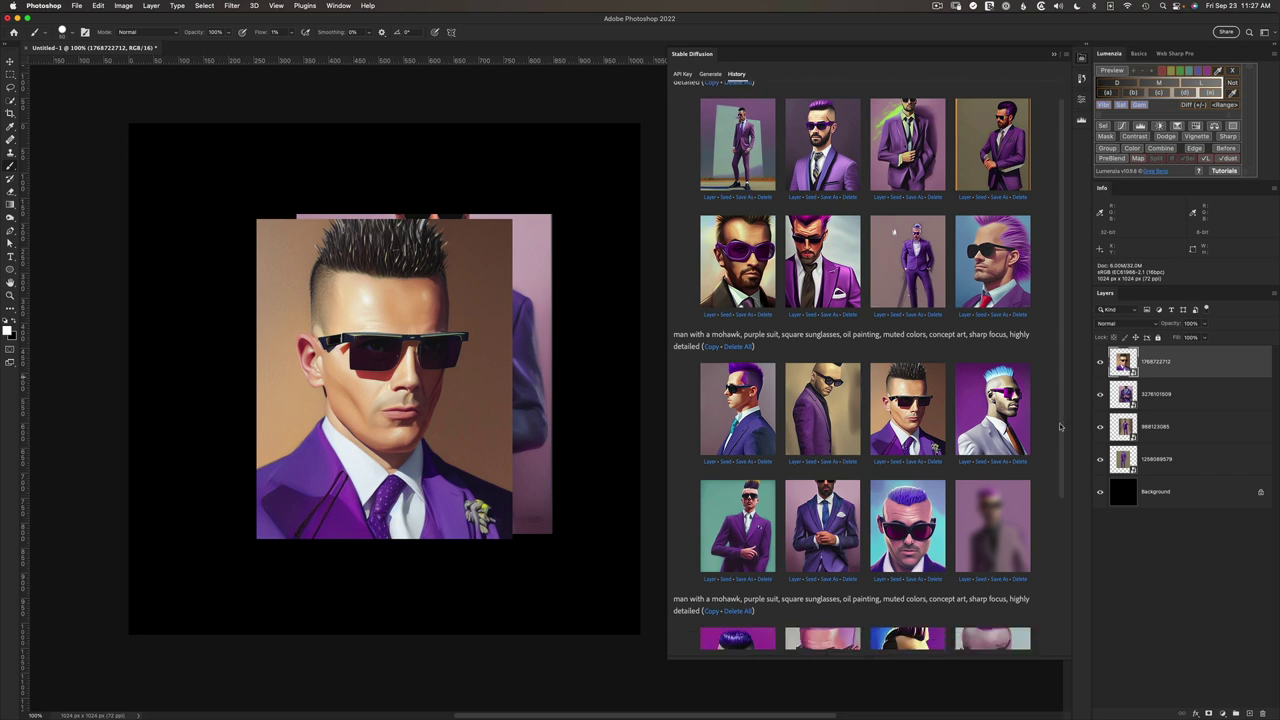
scroll(1060, 427, up, 2)
click(1066, 275)
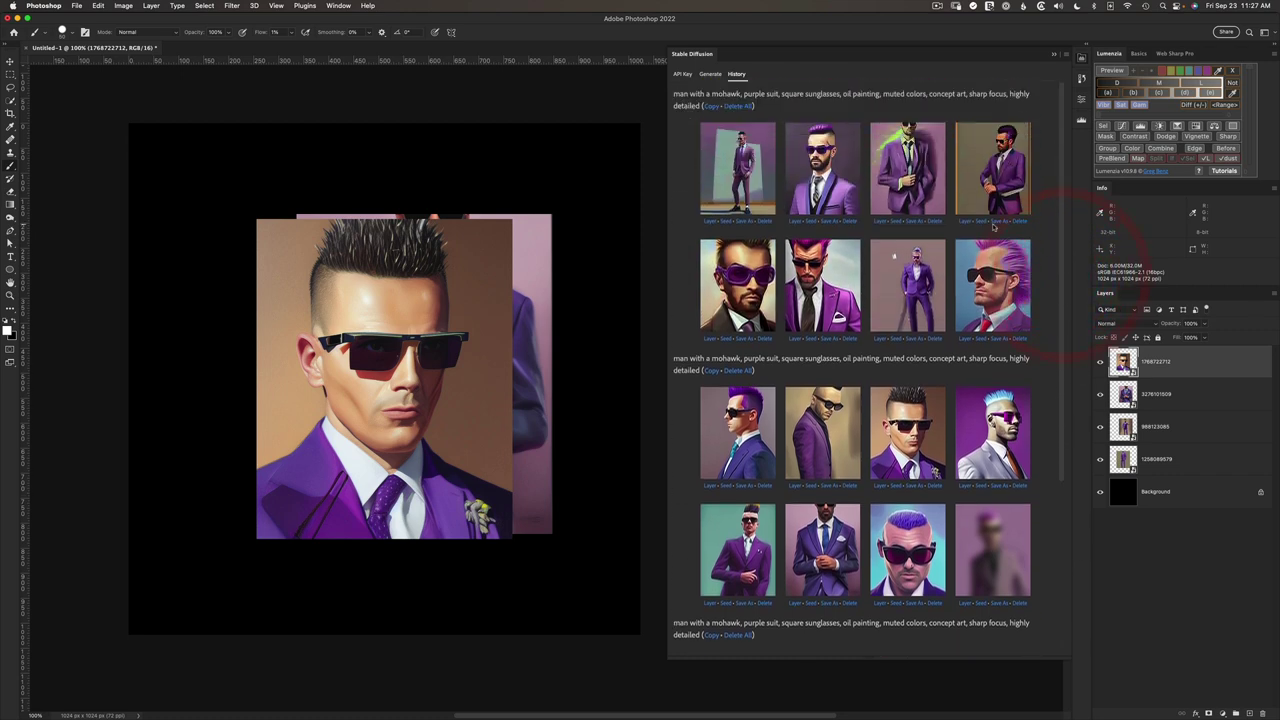
Add the purple-sunglasses, pink-haired and shaved-side portraits as layers, then hide the top one.
click(710, 74)
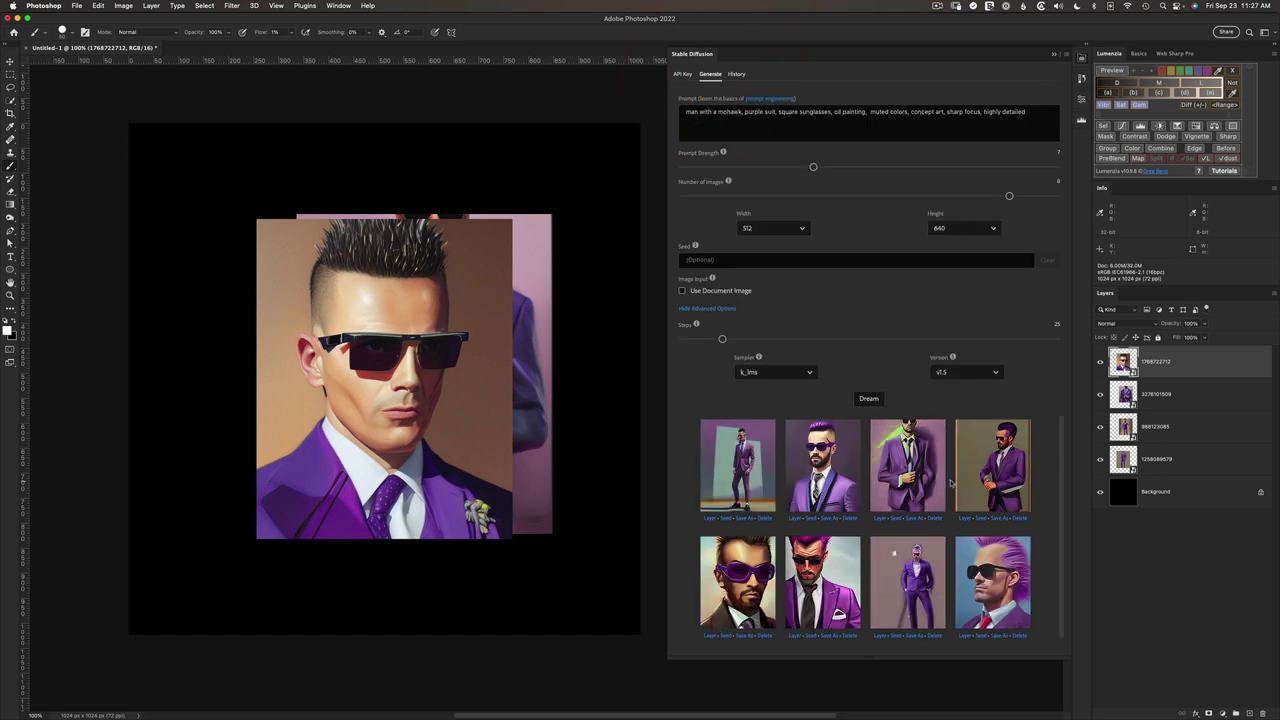
click(708, 636)
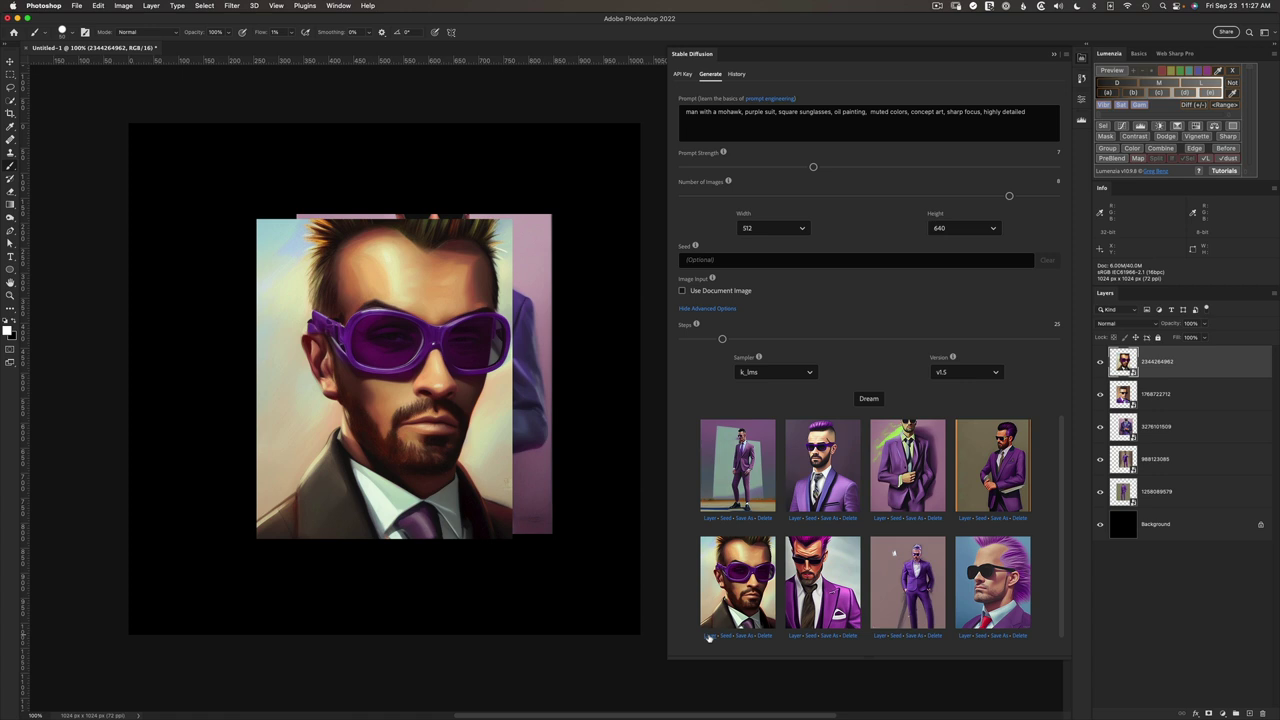
click(792, 636)
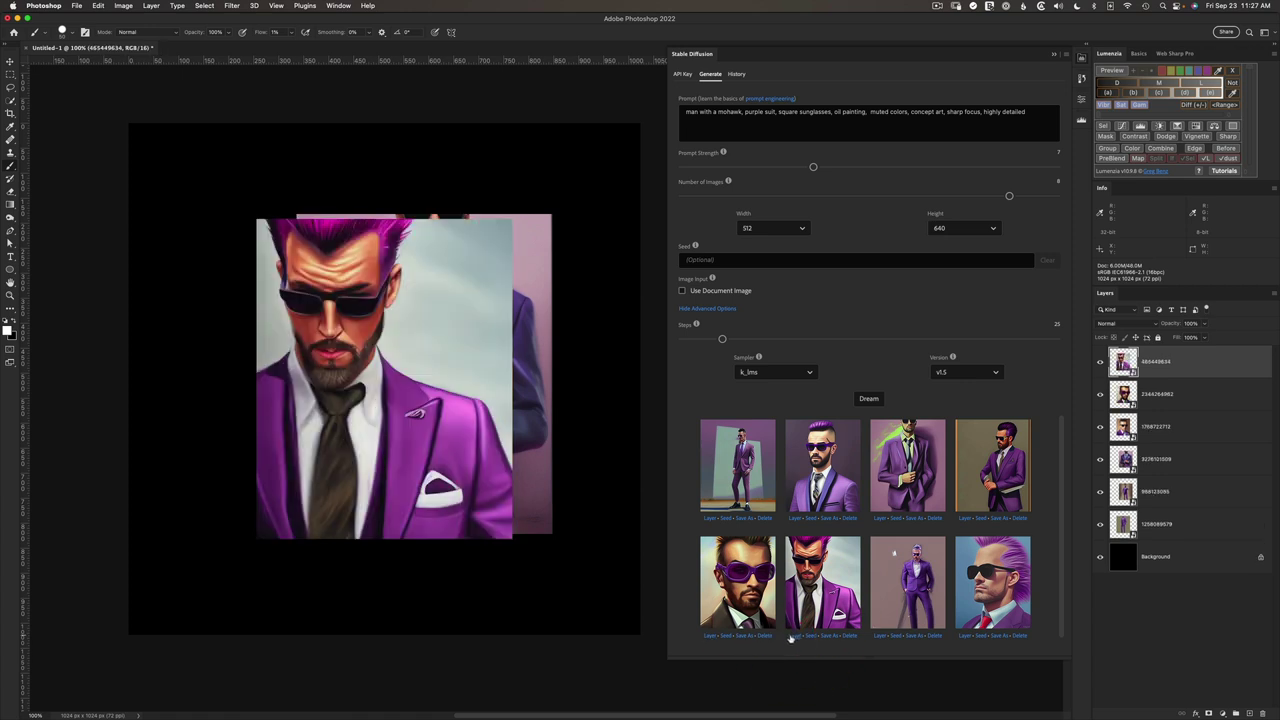
click(795, 518)
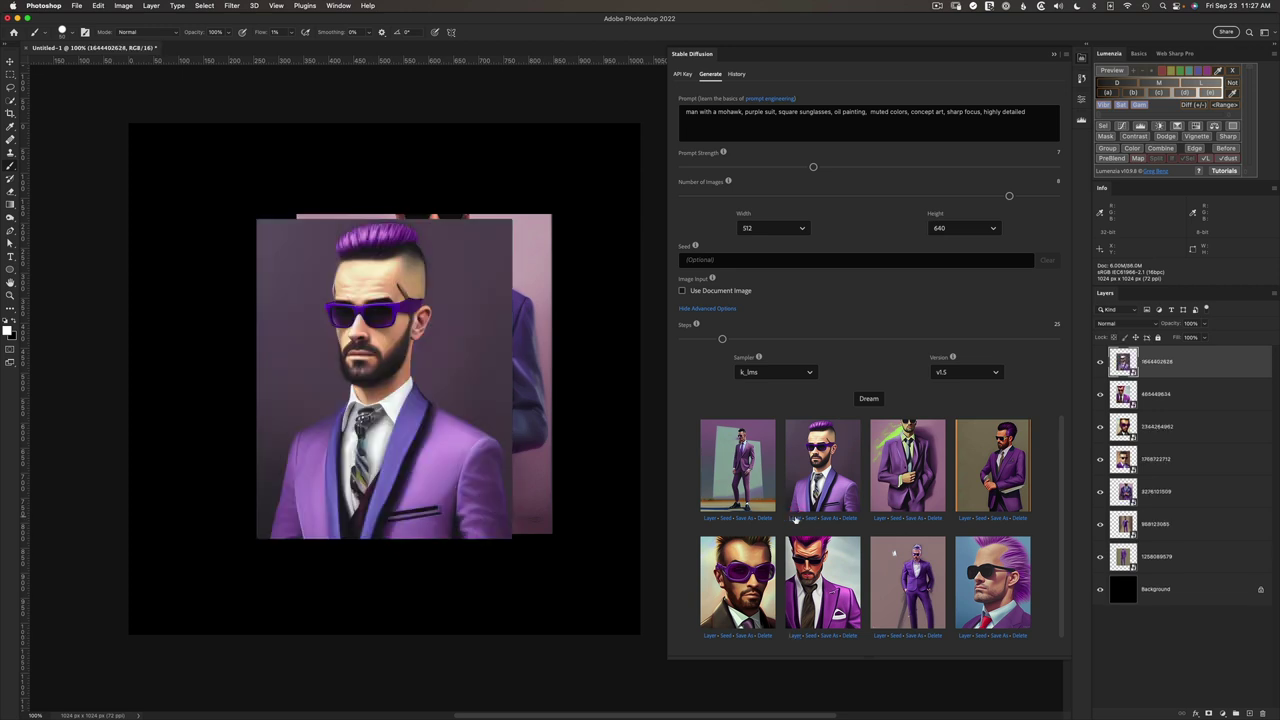
click(1100, 361)
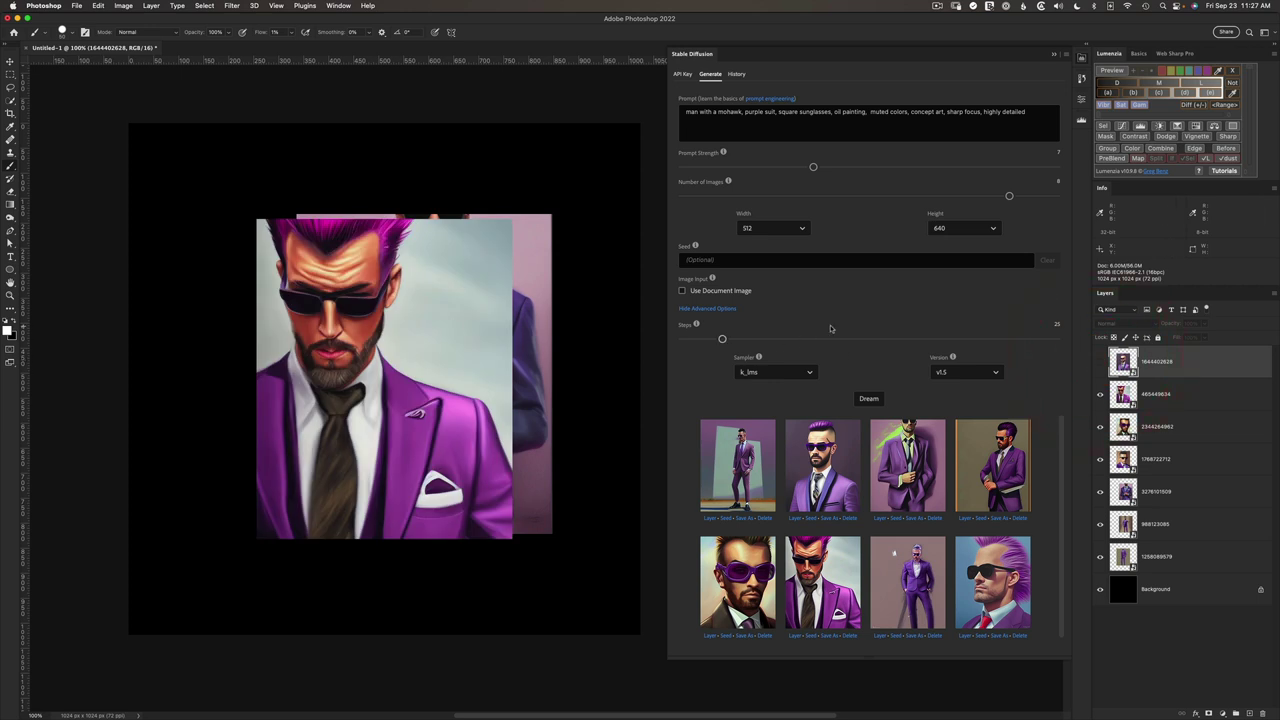
click(795, 228)
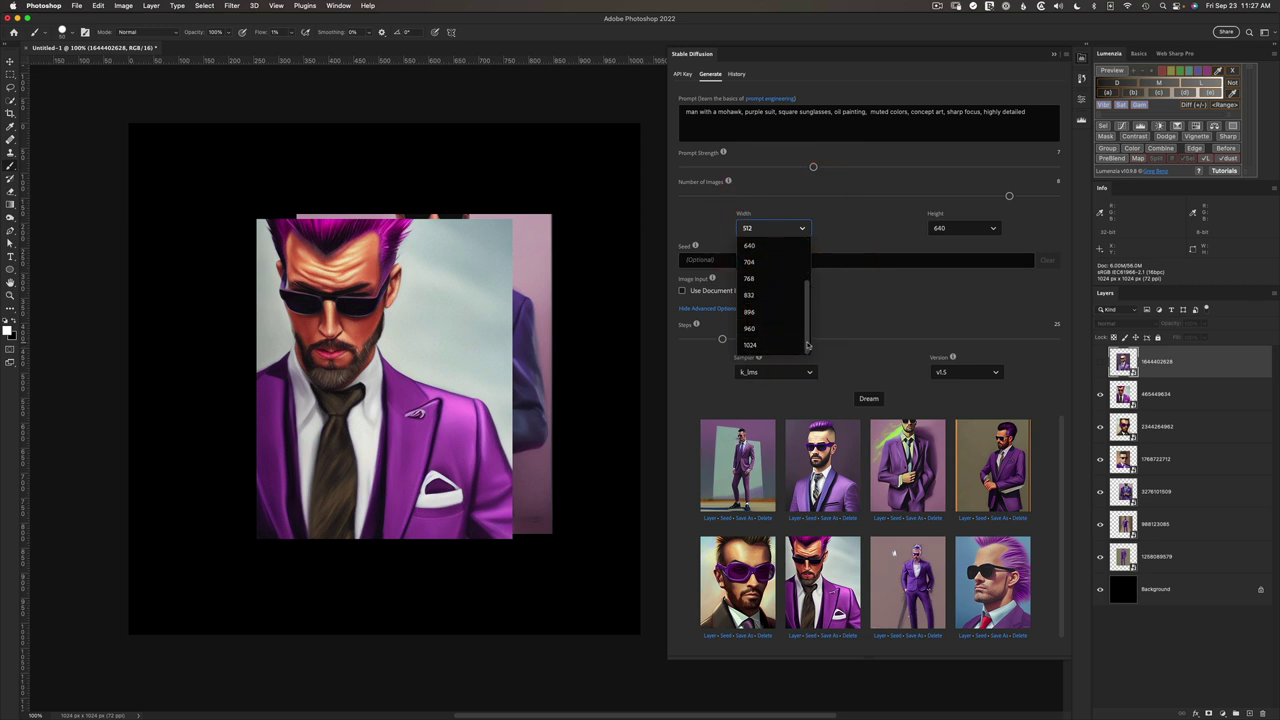
drag(807, 345, 814, 251)
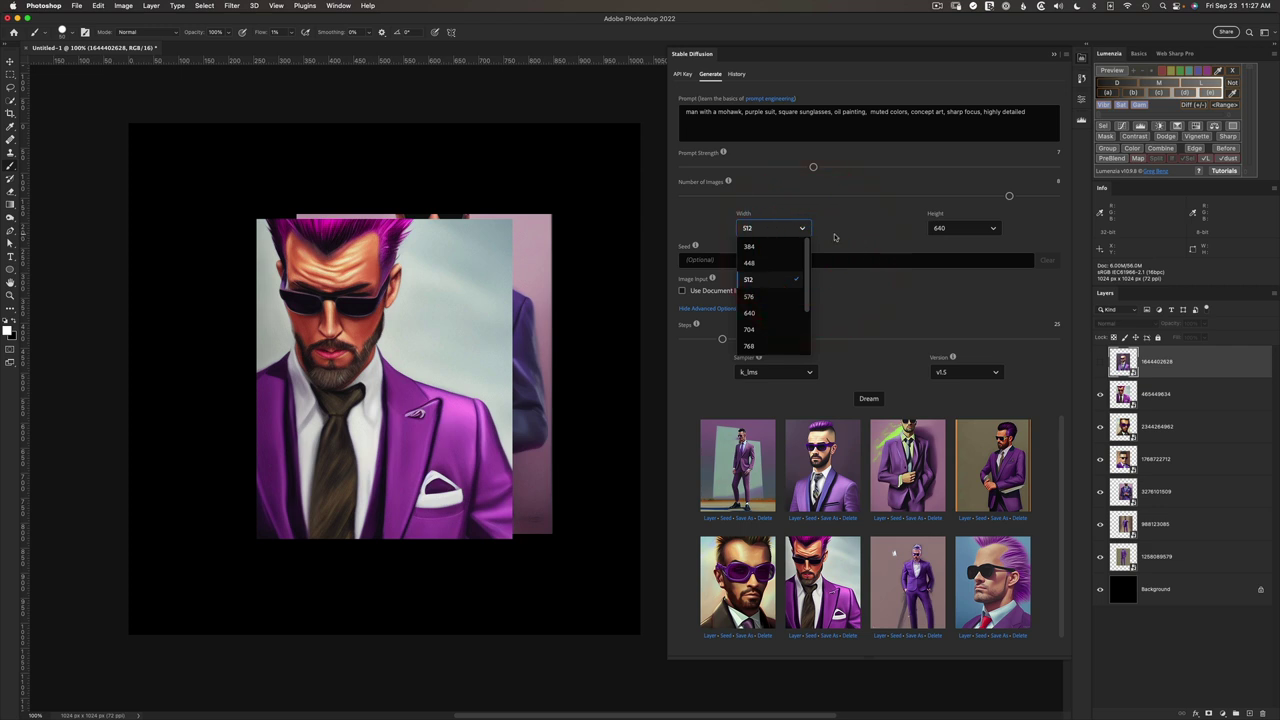
click(835, 237)
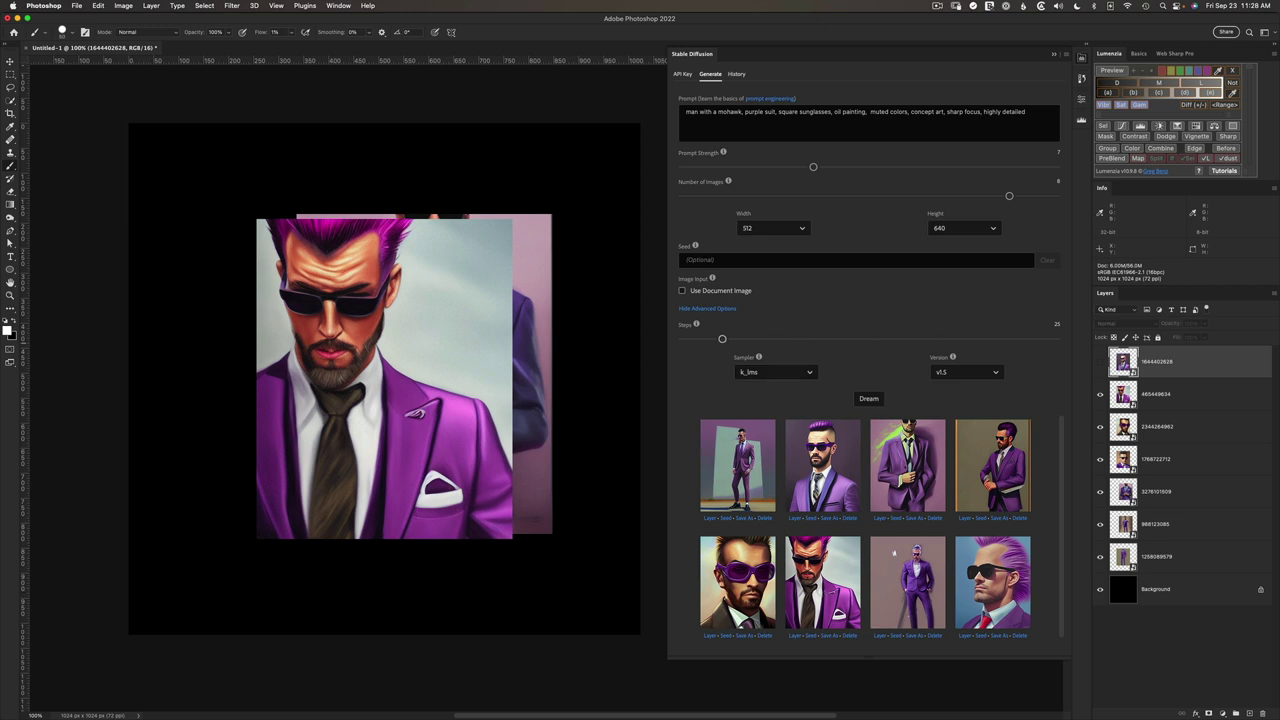
Reuse seed 465449634 and generate one image at 100 steps.
click(810, 636)
click(742, 120)
drag(1009, 196, 671, 198)
drag(722, 339, 923, 339)
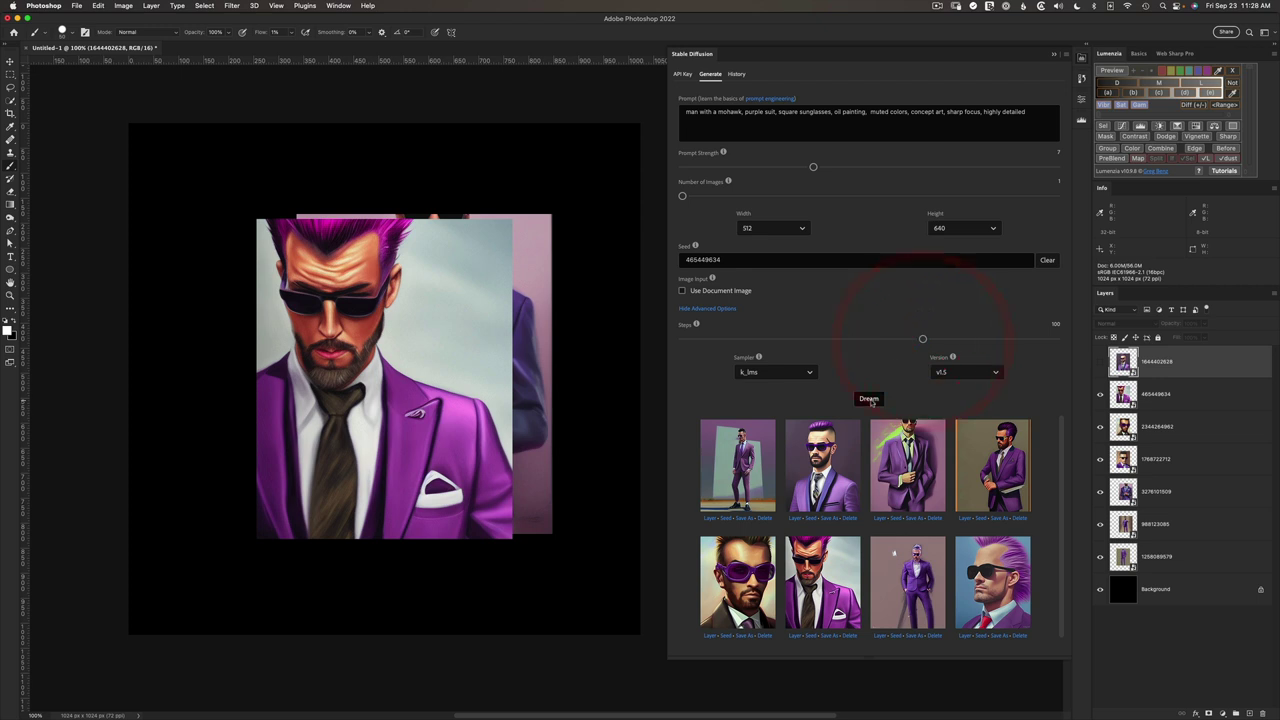
click(869, 399)
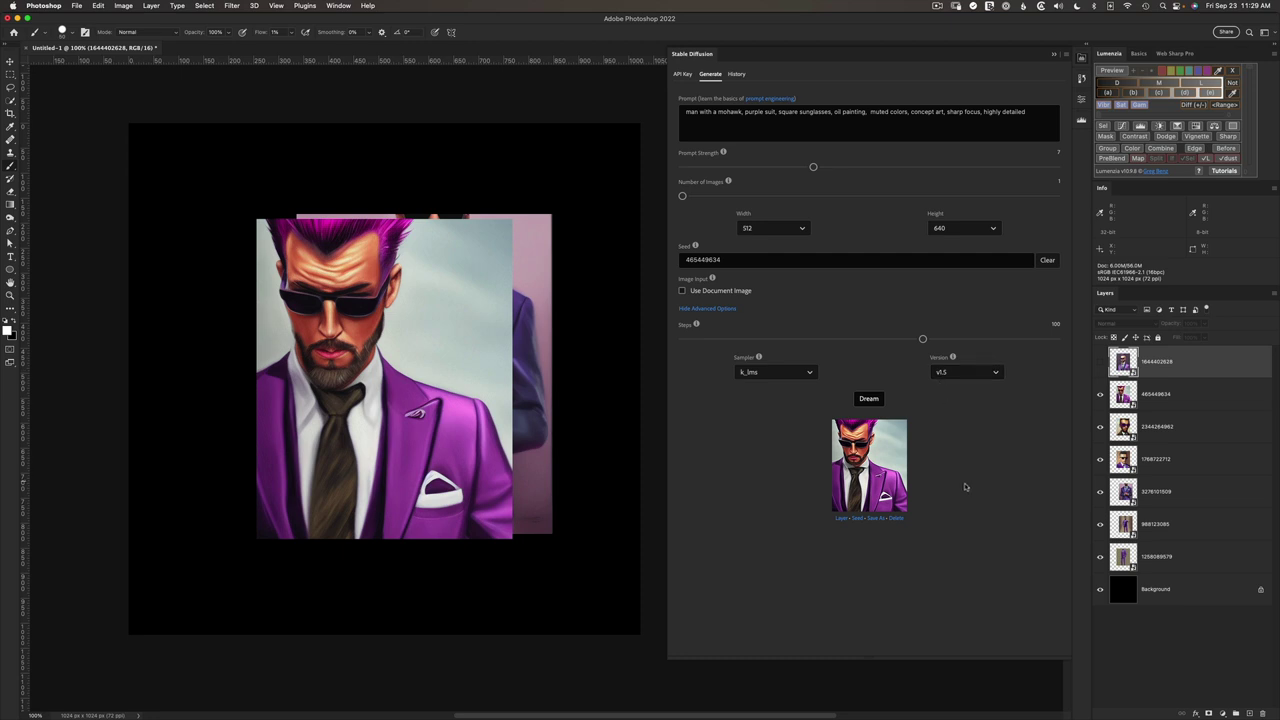
click(841, 519)
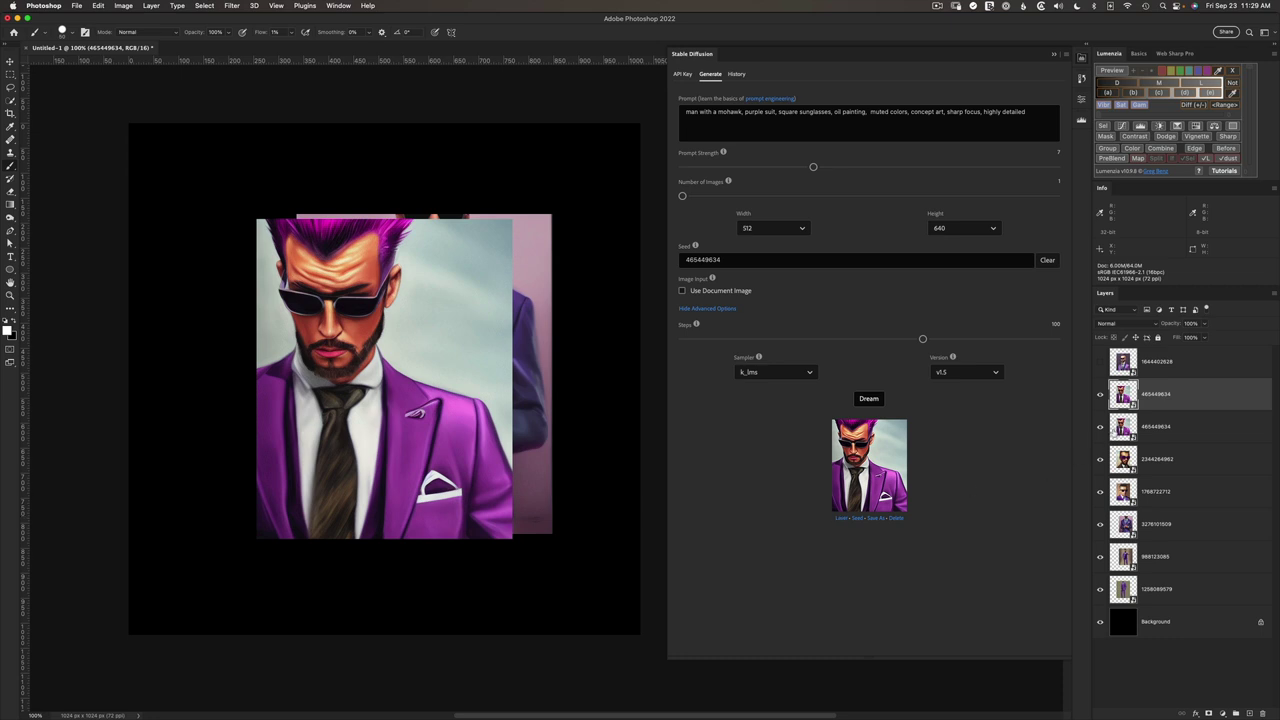
click(1101, 395)
click(1101, 395)
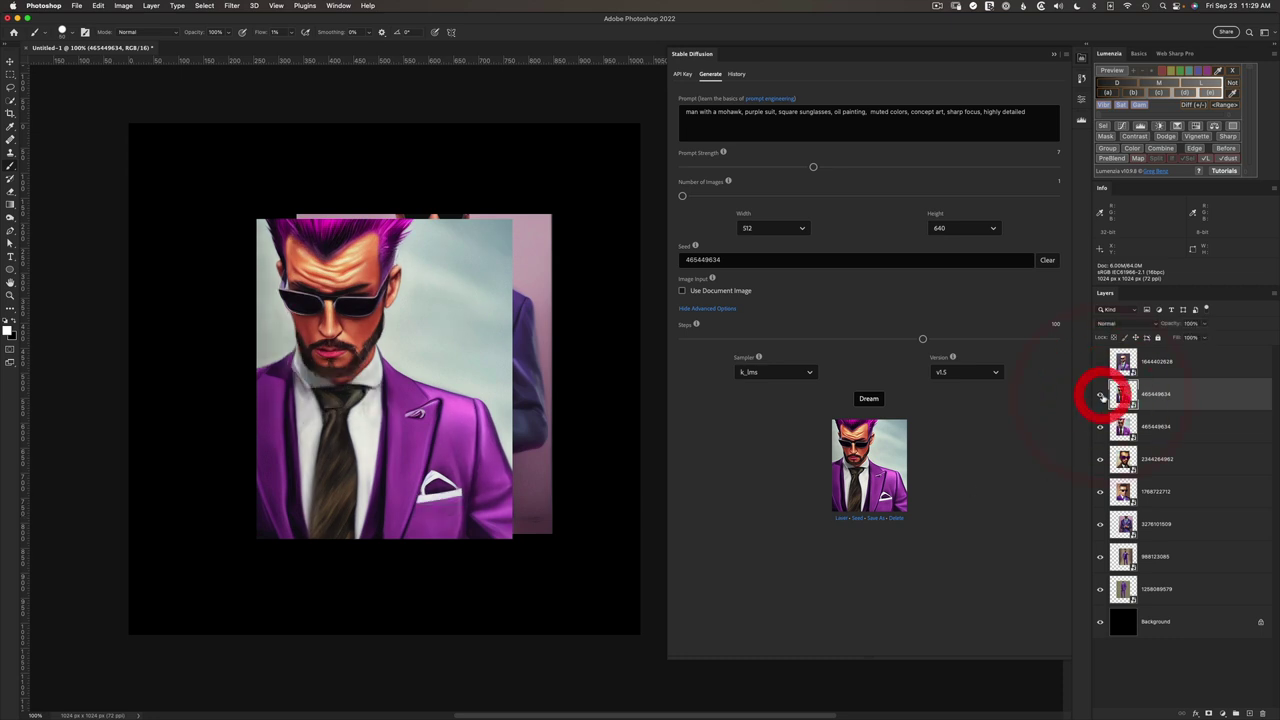
click(1101, 395)
click(1101, 395)
click(1101, 395)
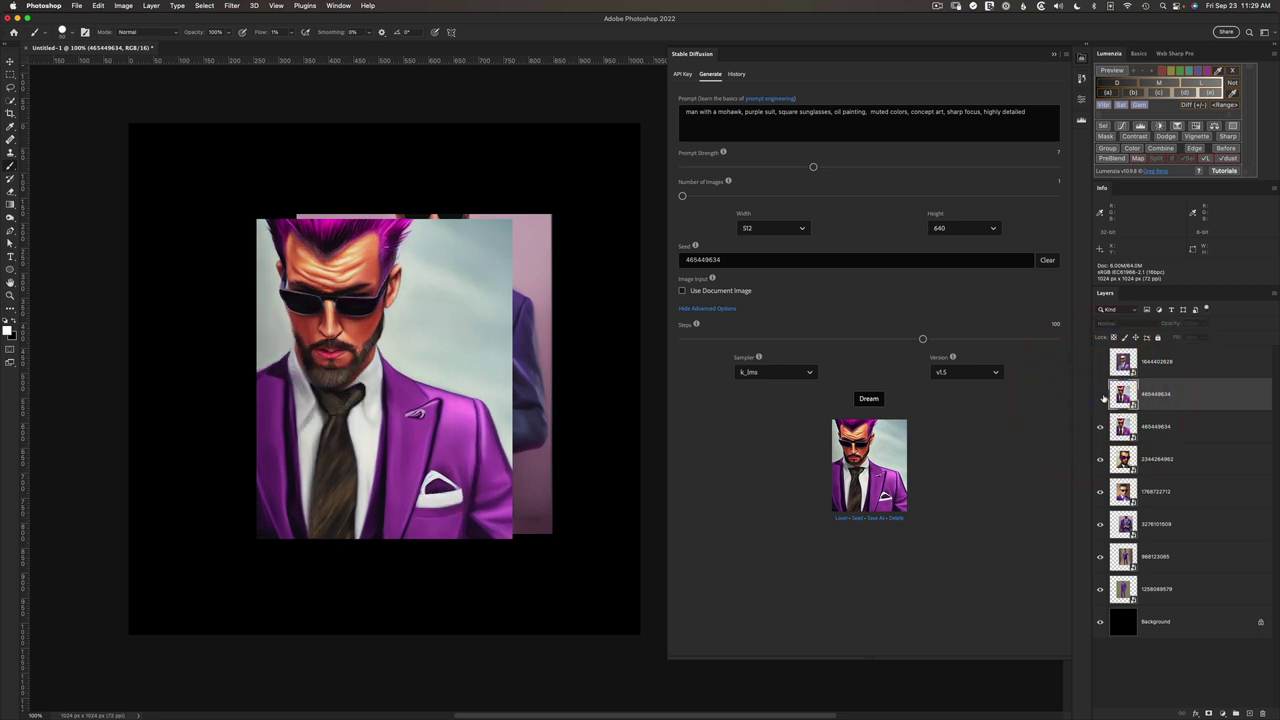
click(1101, 395)
click(1101, 395)
click(1101, 395)
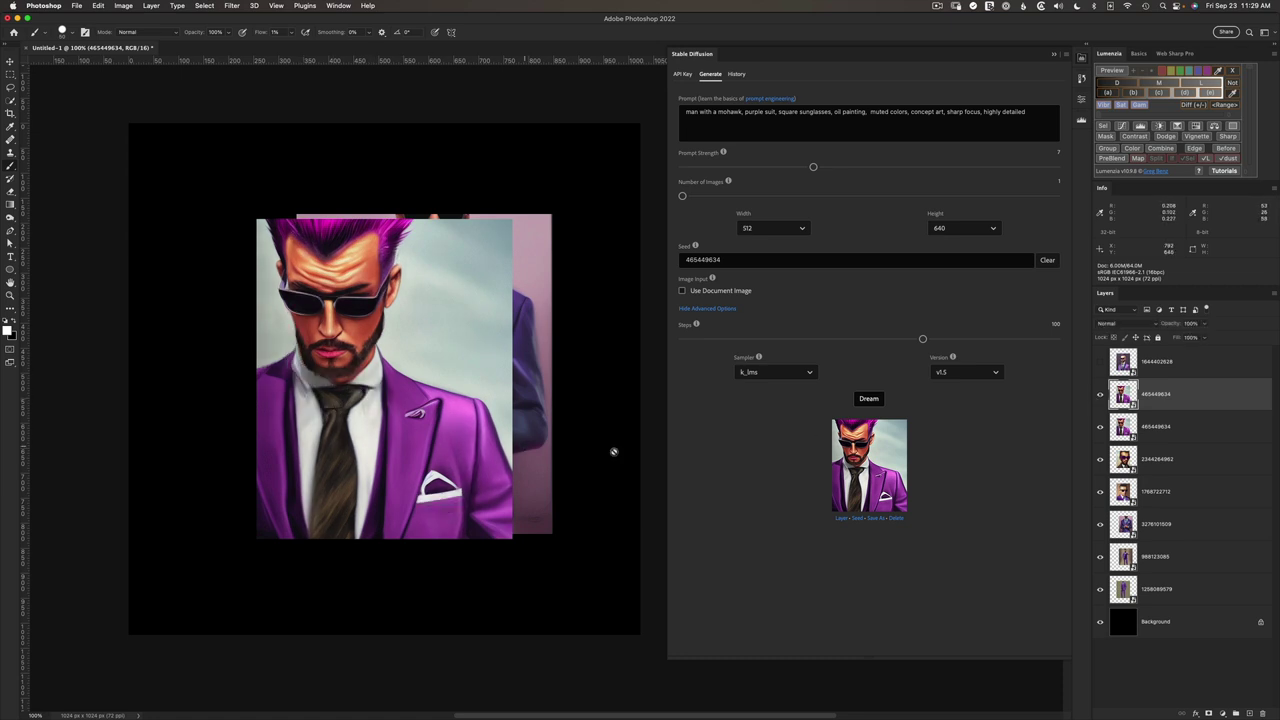
click(1101, 395)
click(1101, 395)
click(1101, 395)
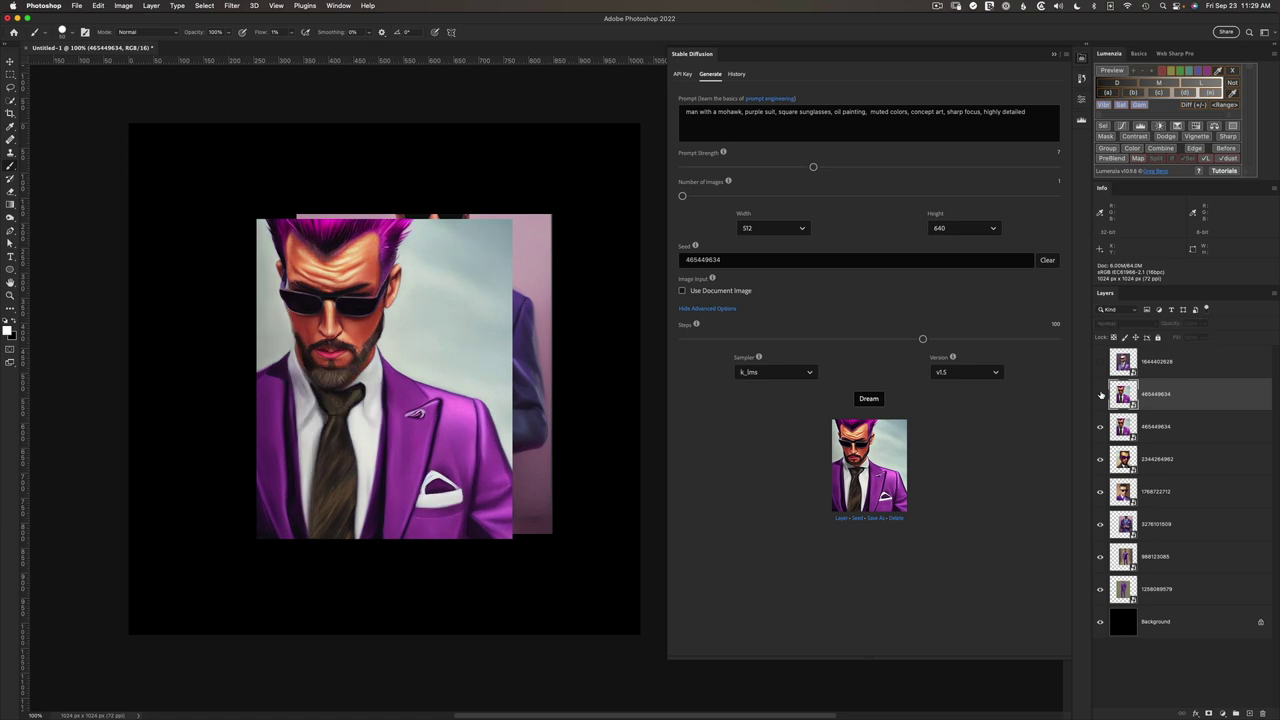
click(1101, 395)
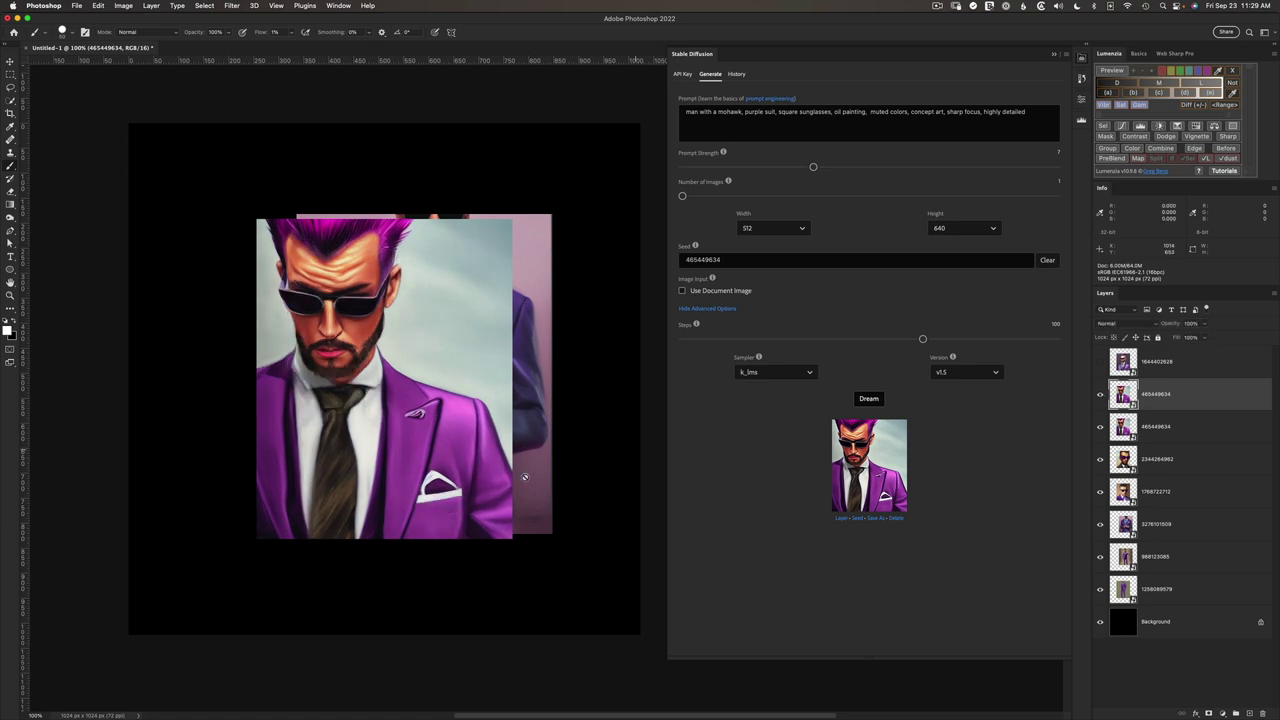
click(1100, 395)
click(1100, 395)
click(1100, 395)
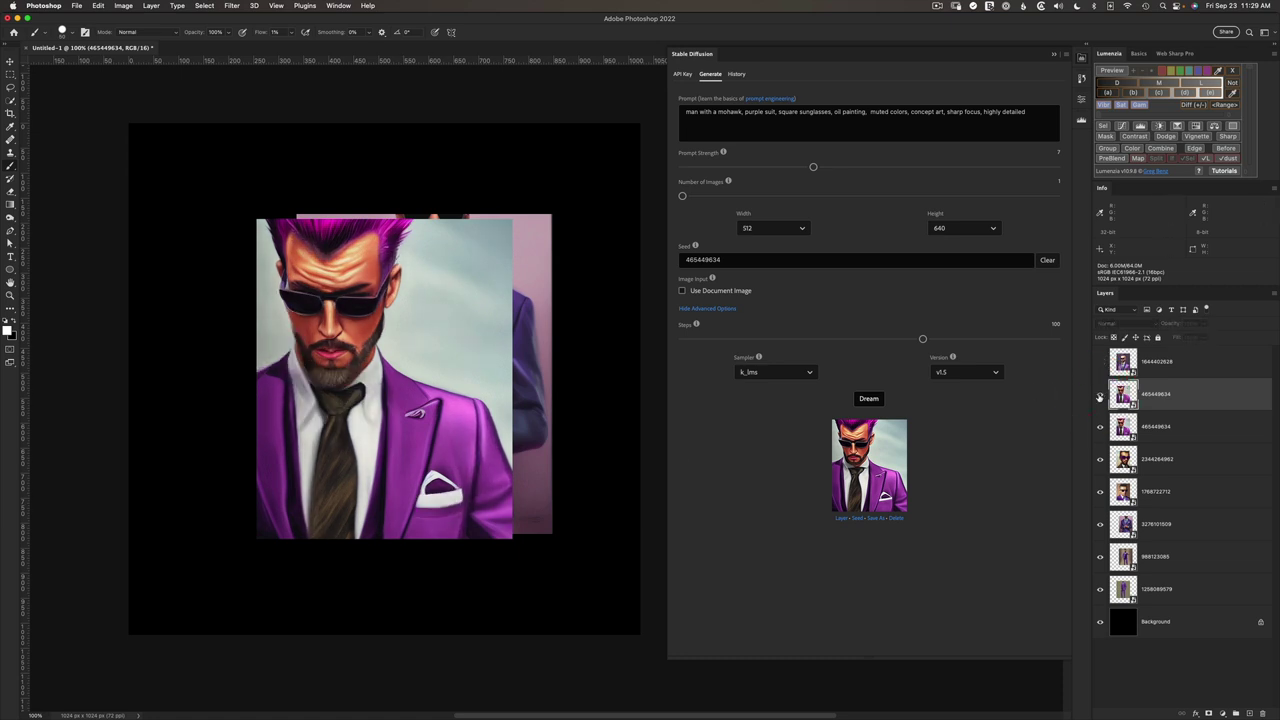
click(1100, 396)
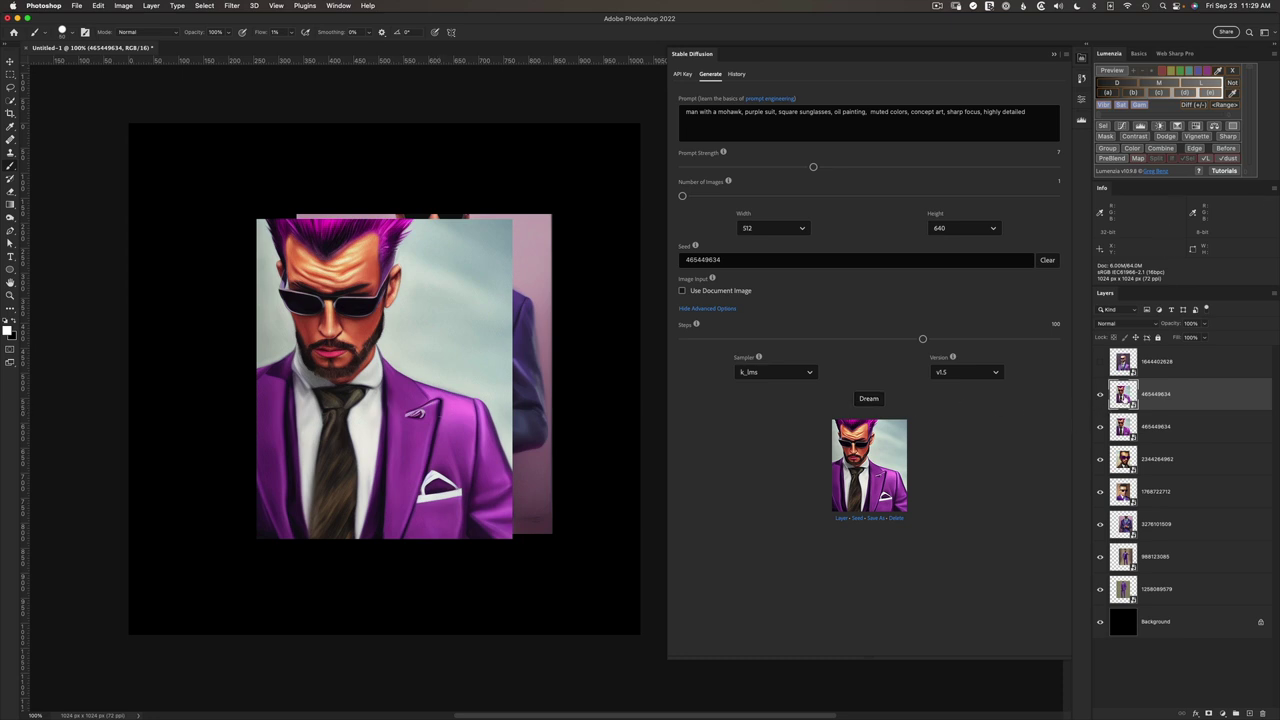
Open the 465449634 smart object as its own document using the working sRGB profile.
double_click(1123, 395)
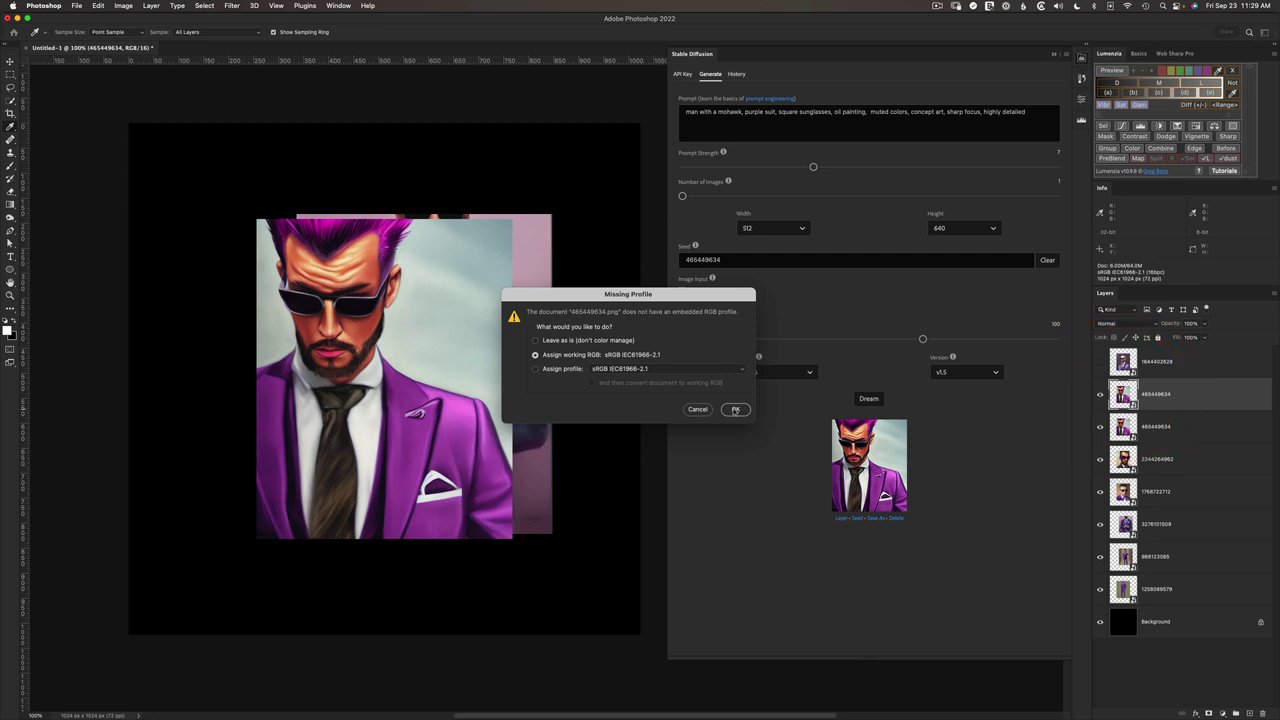
click(735, 410)
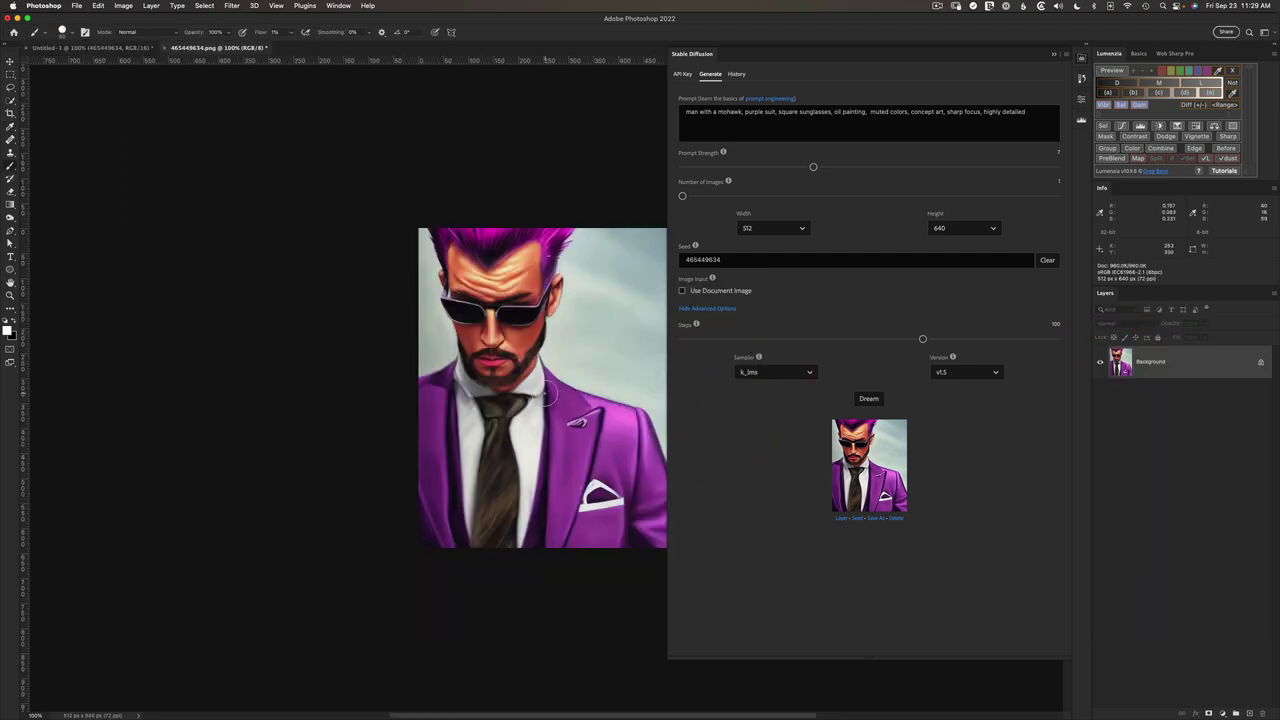
scroll(544, 395, right, 5)
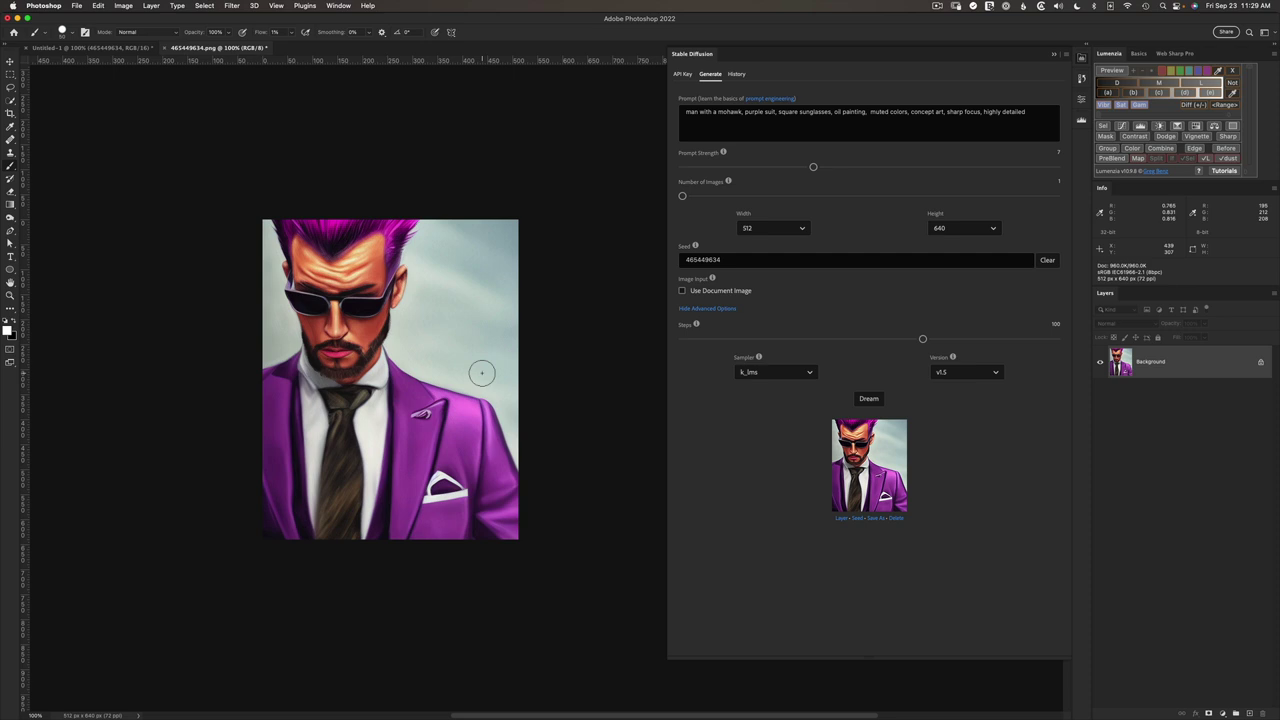
click(123, 6)
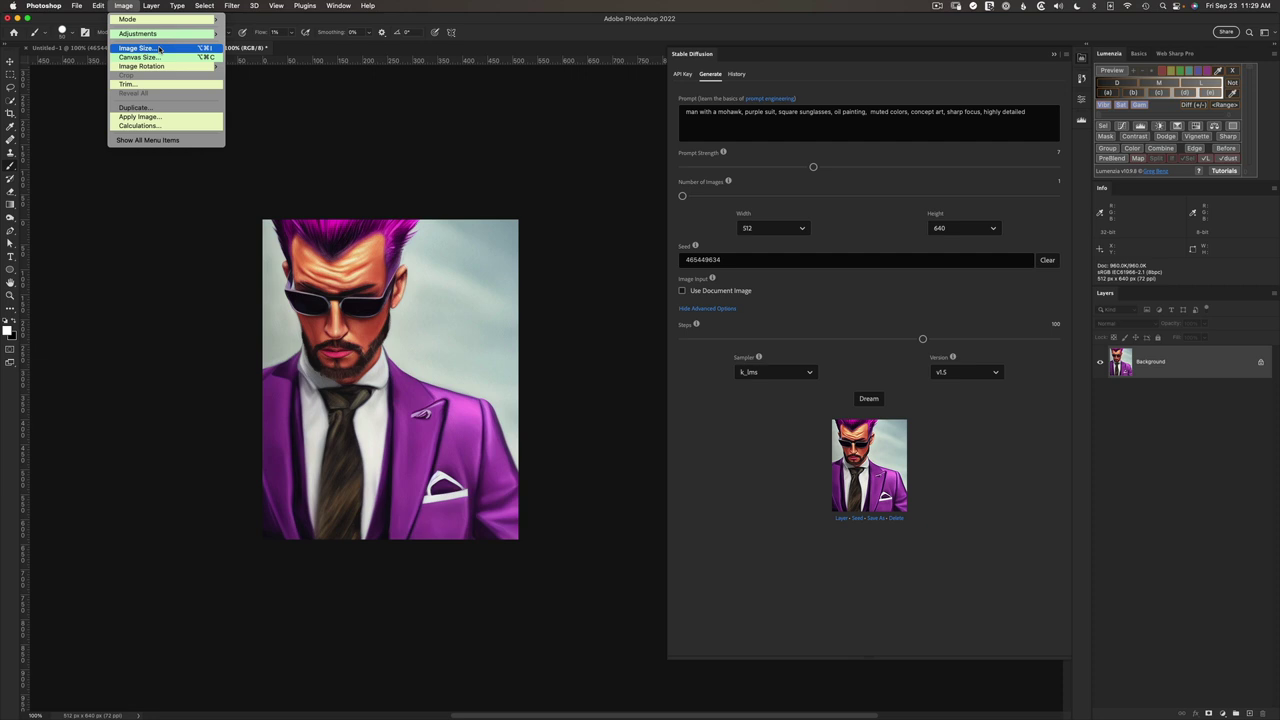
mouse_move(76, 6)
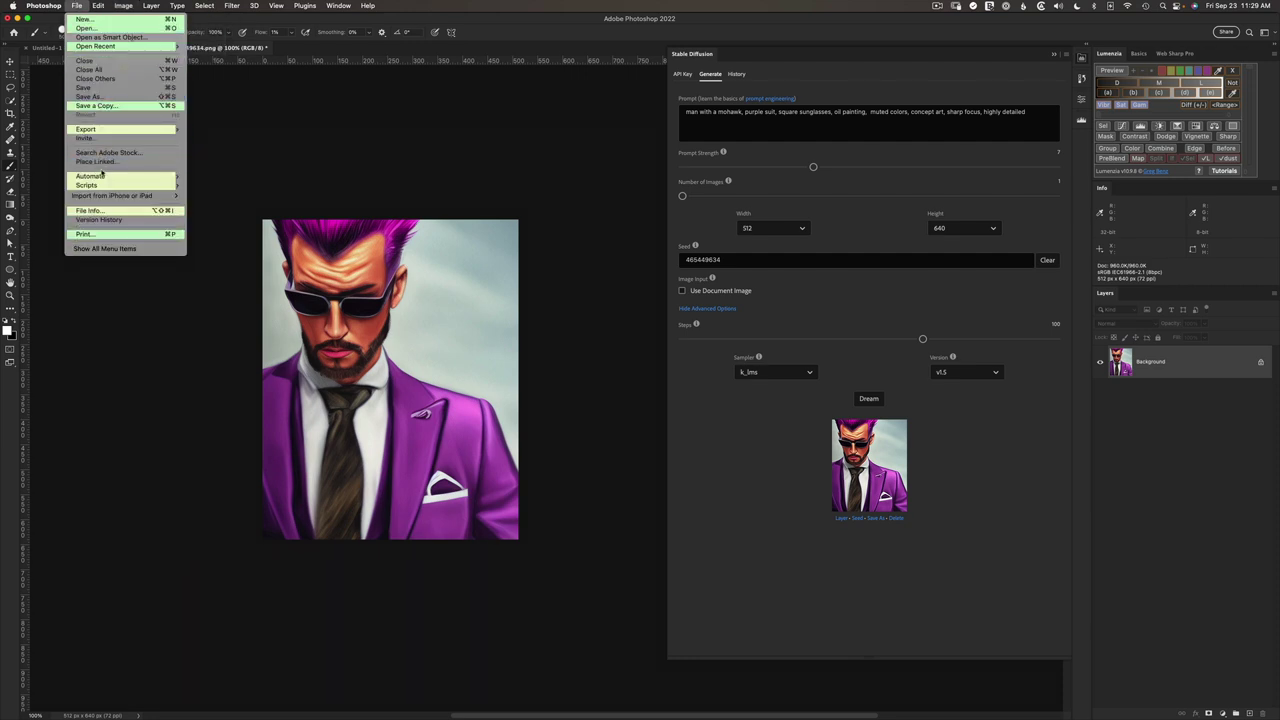
mouse_move(101, 176)
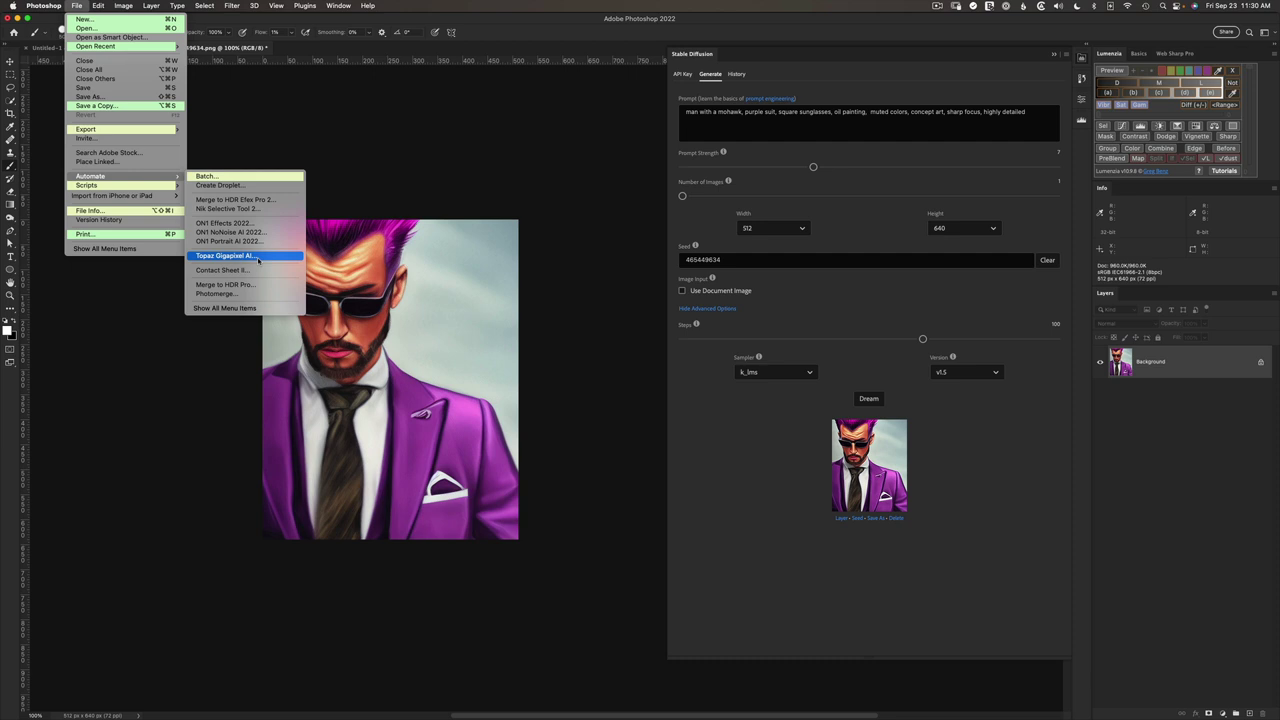
Launch Topaz Gigapixel AI on the portrait and compare original and upscaled face detail.
click(226, 256)
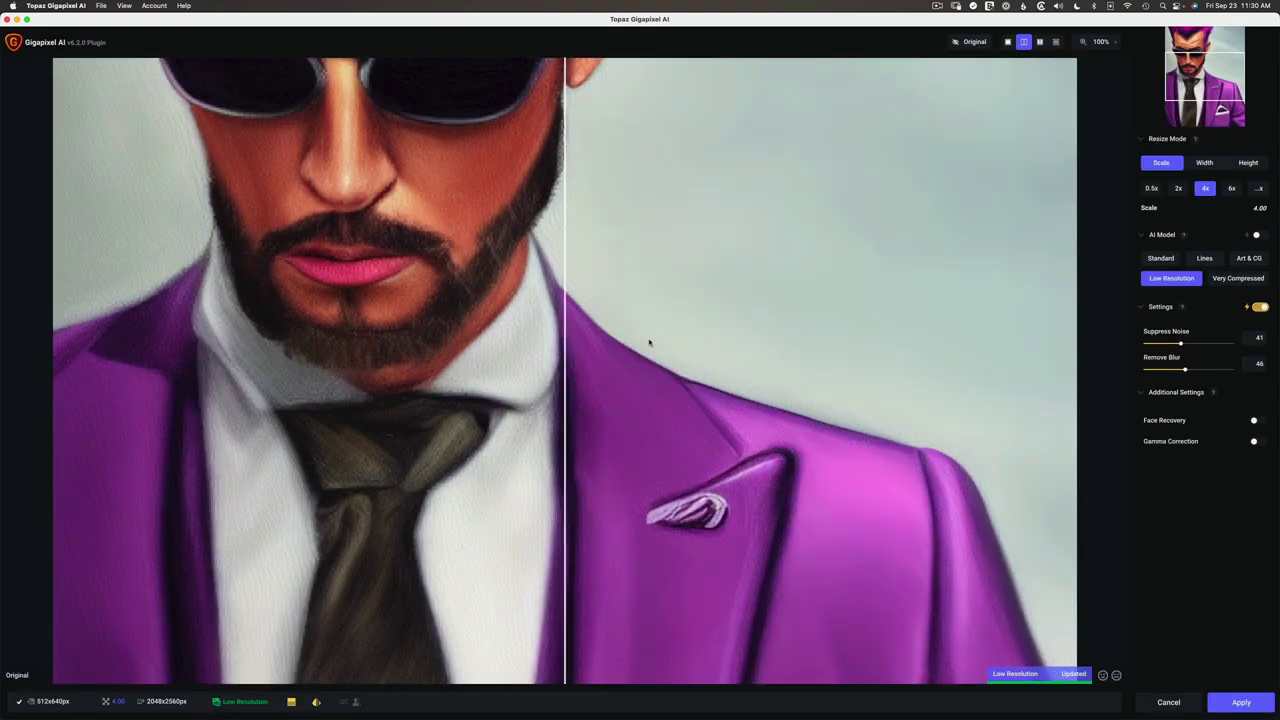
drag(655, 212, 723, 538)
click(626, 414)
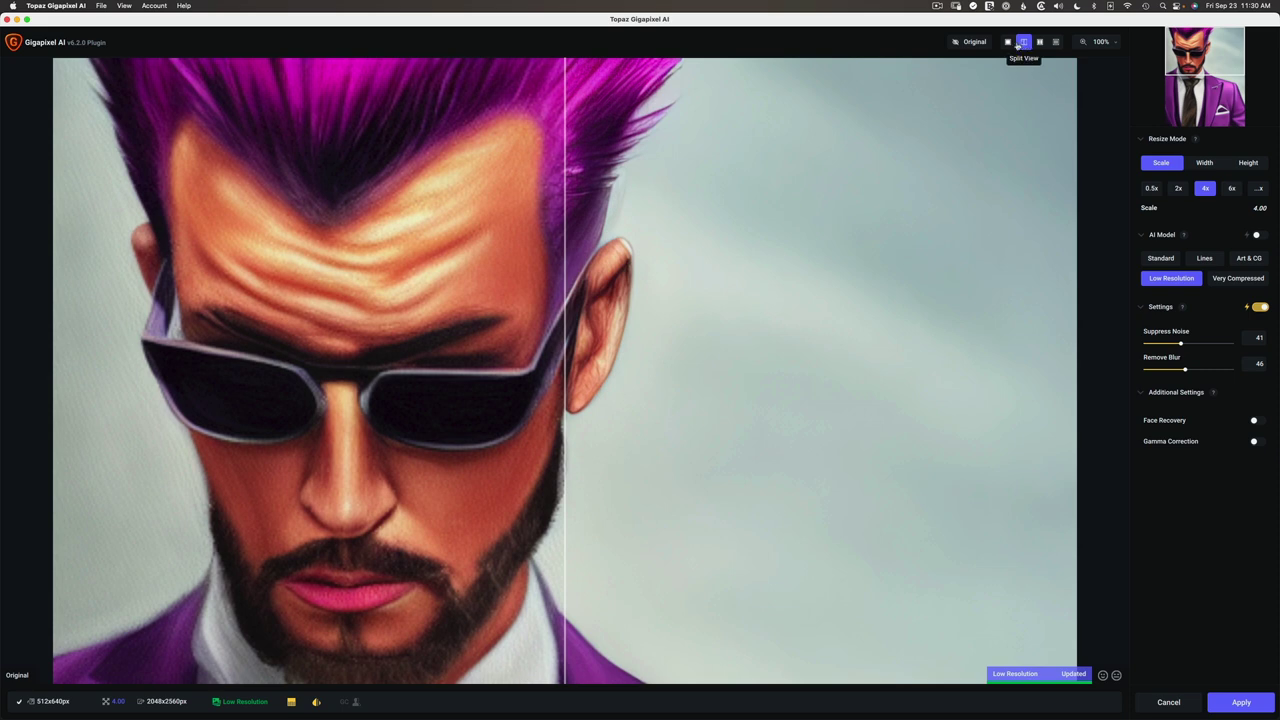
drag(565, 250, 750, 247)
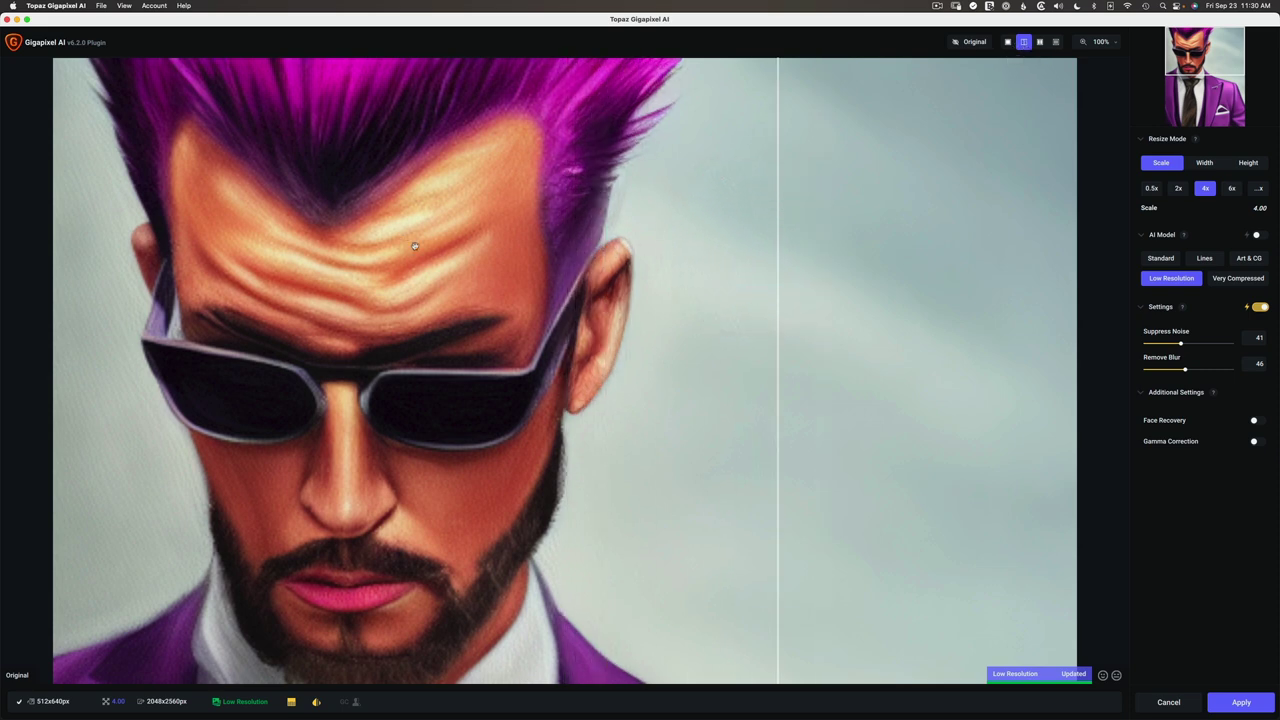
drag(777, 320, 93, 253)
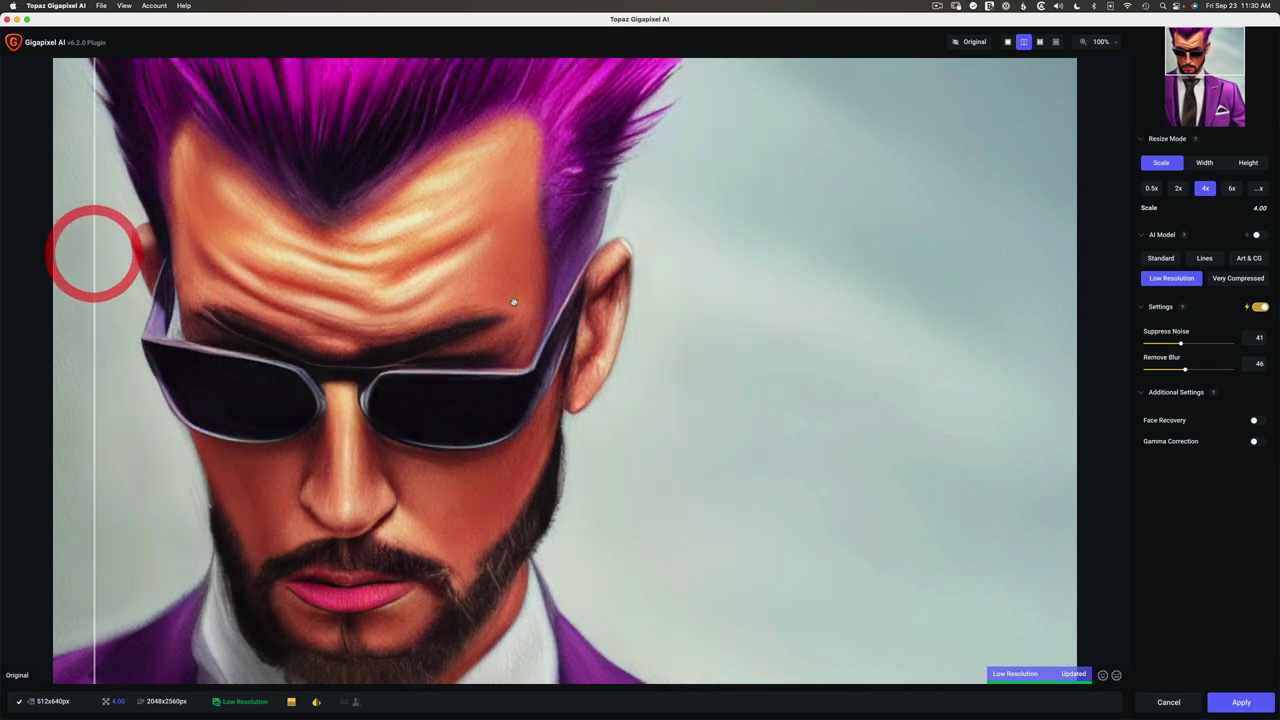
Try a 6x upscale, then settle on 4x (2048×2560) with the Low Resolution model.
click(1230, 189)
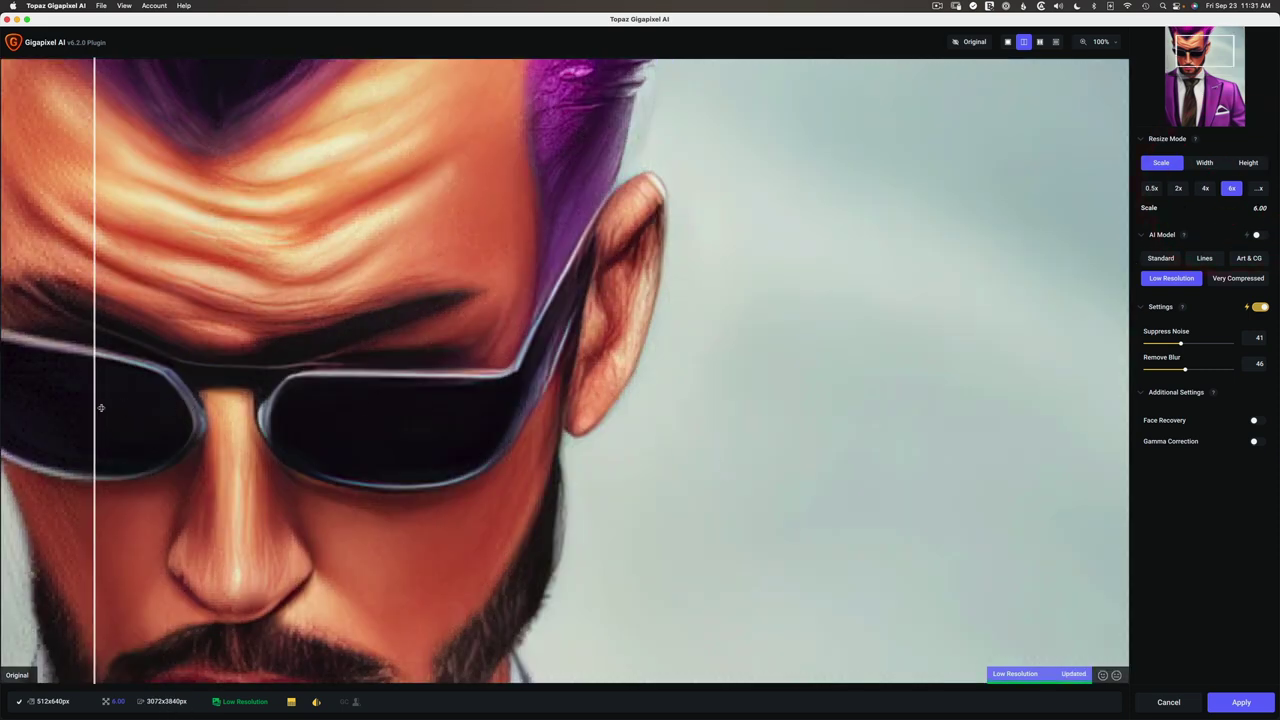
drag(96, 406, 77, 373)
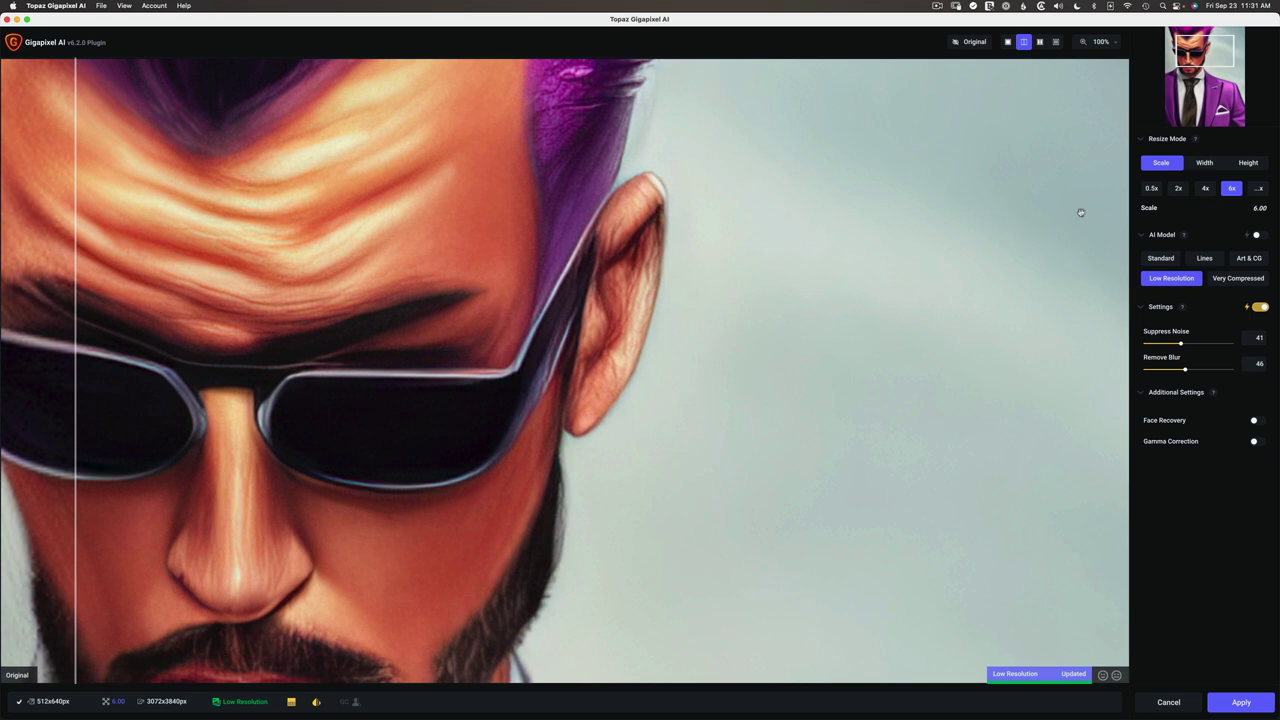
click(1206, 189)
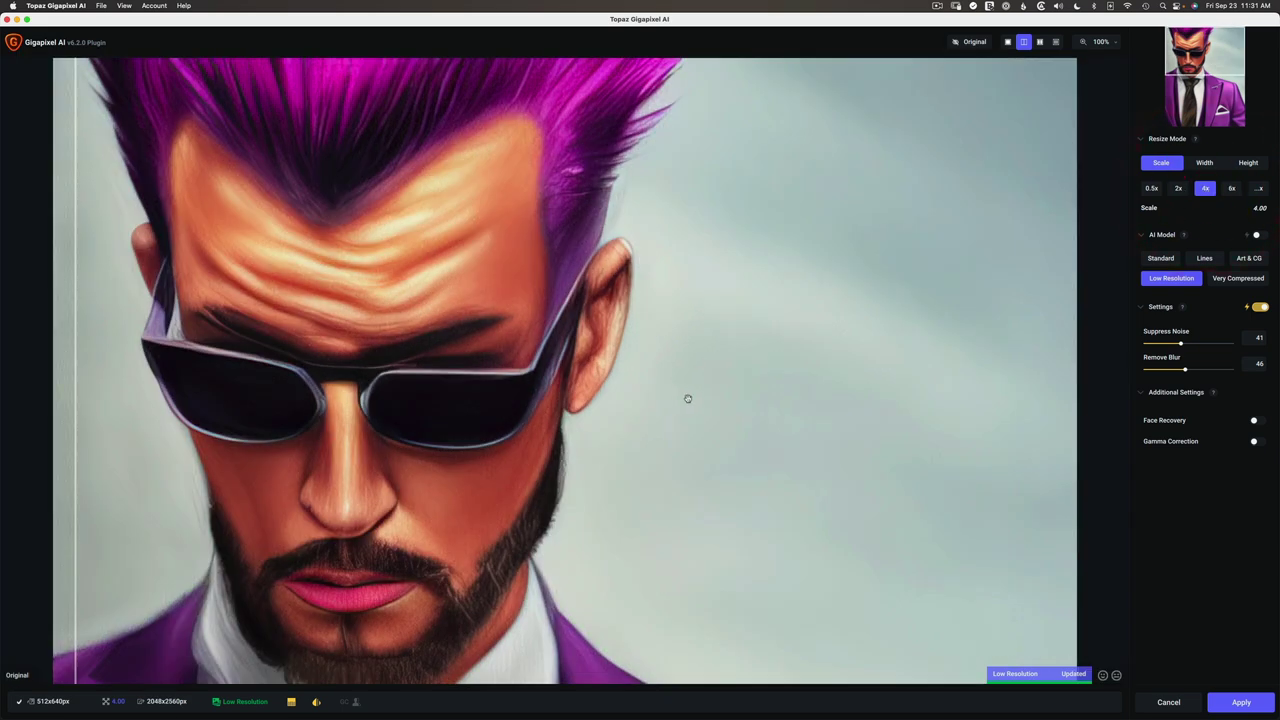
Apply the 4x upscale as a gigapixel-layer, inspect it, and close 465449634.png.
click(1240, 703)
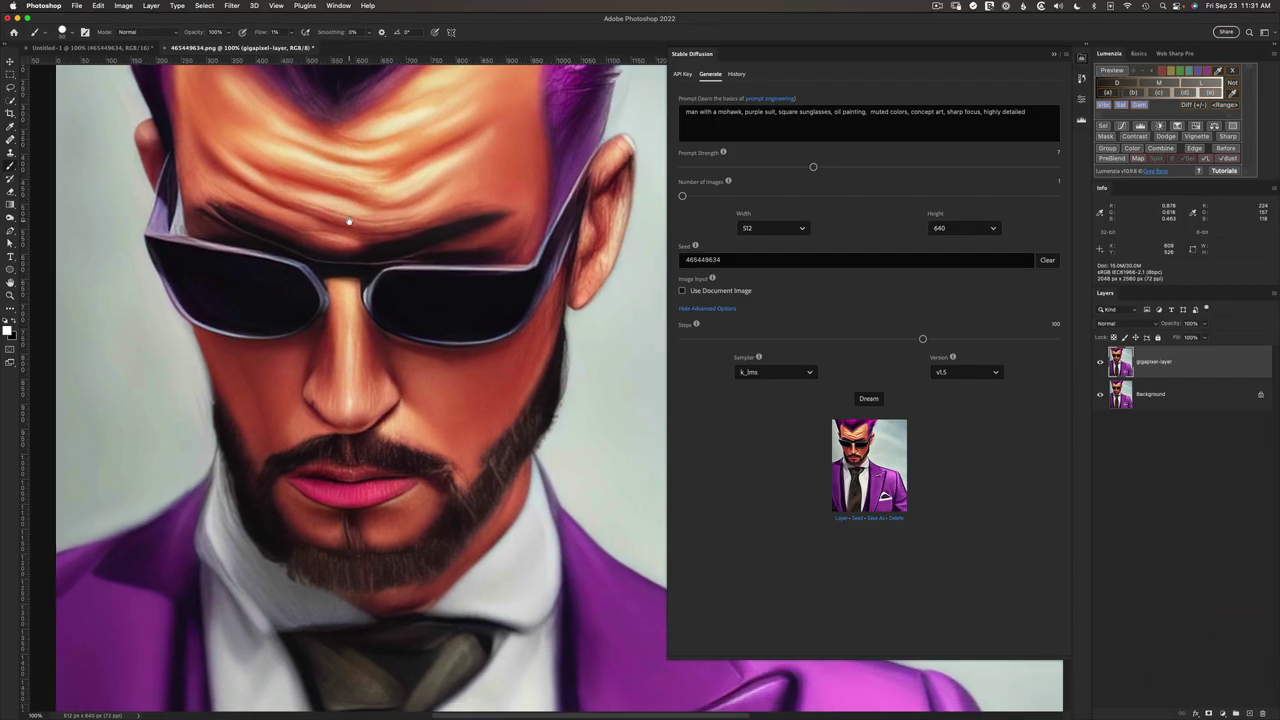
drag(349, 214, 343, 214)
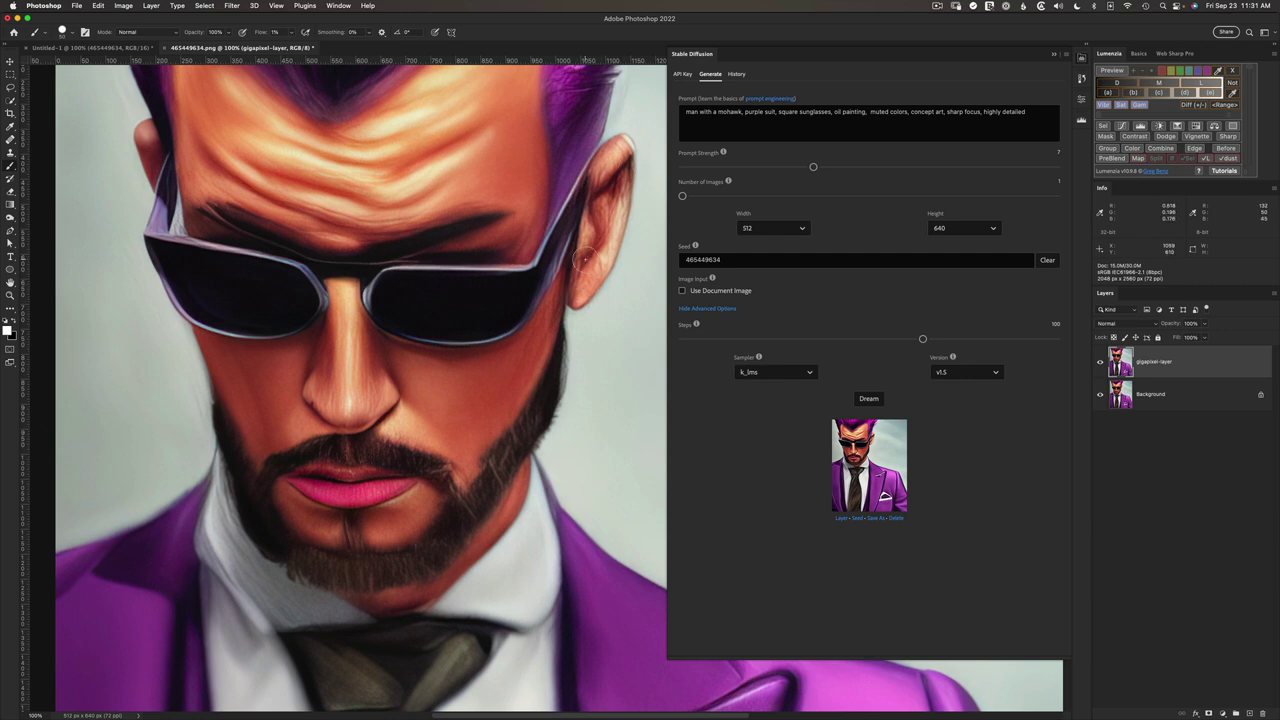
scroll(586, 262, down, 5)
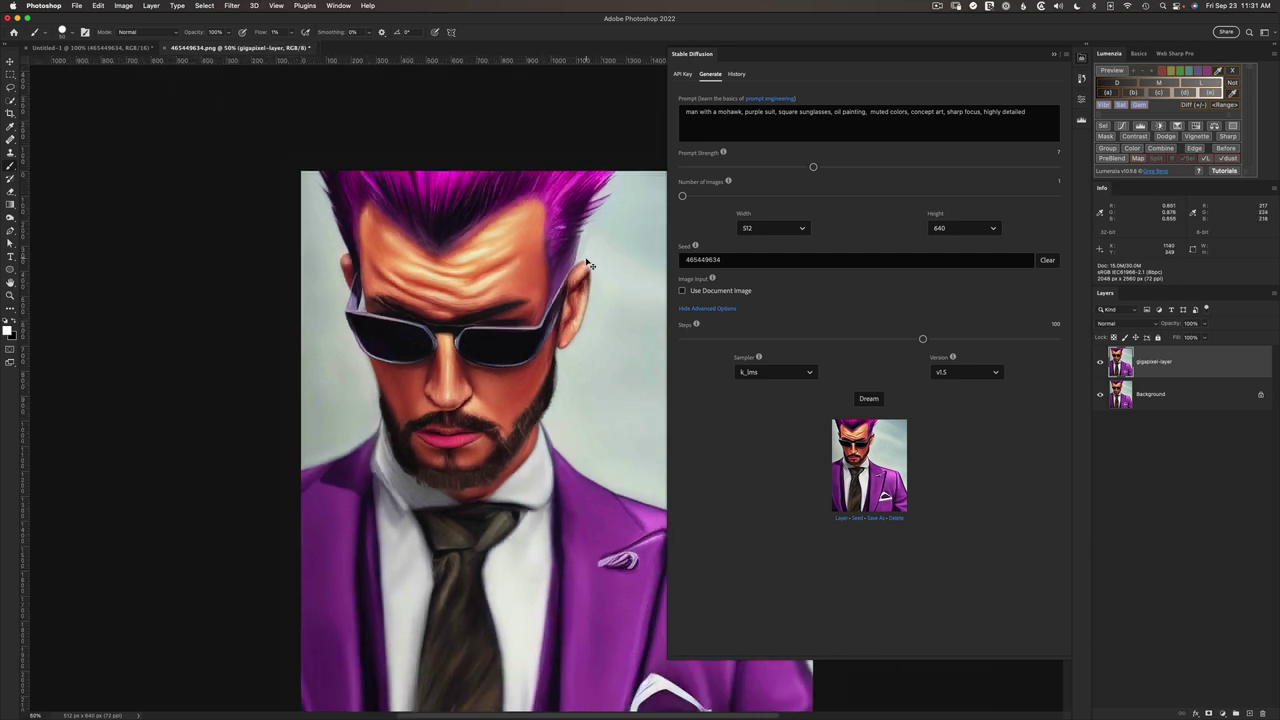
scroll(589, 264, down, 3)
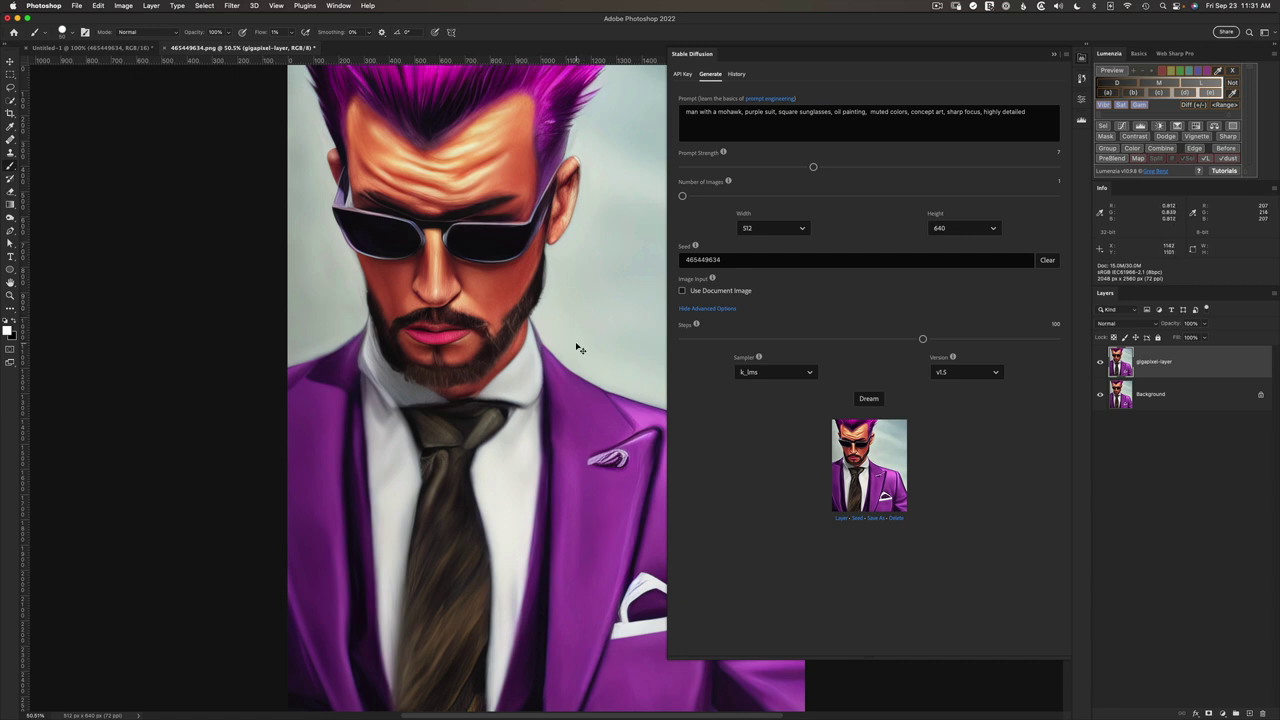
key(super+w)
click(651, 266)
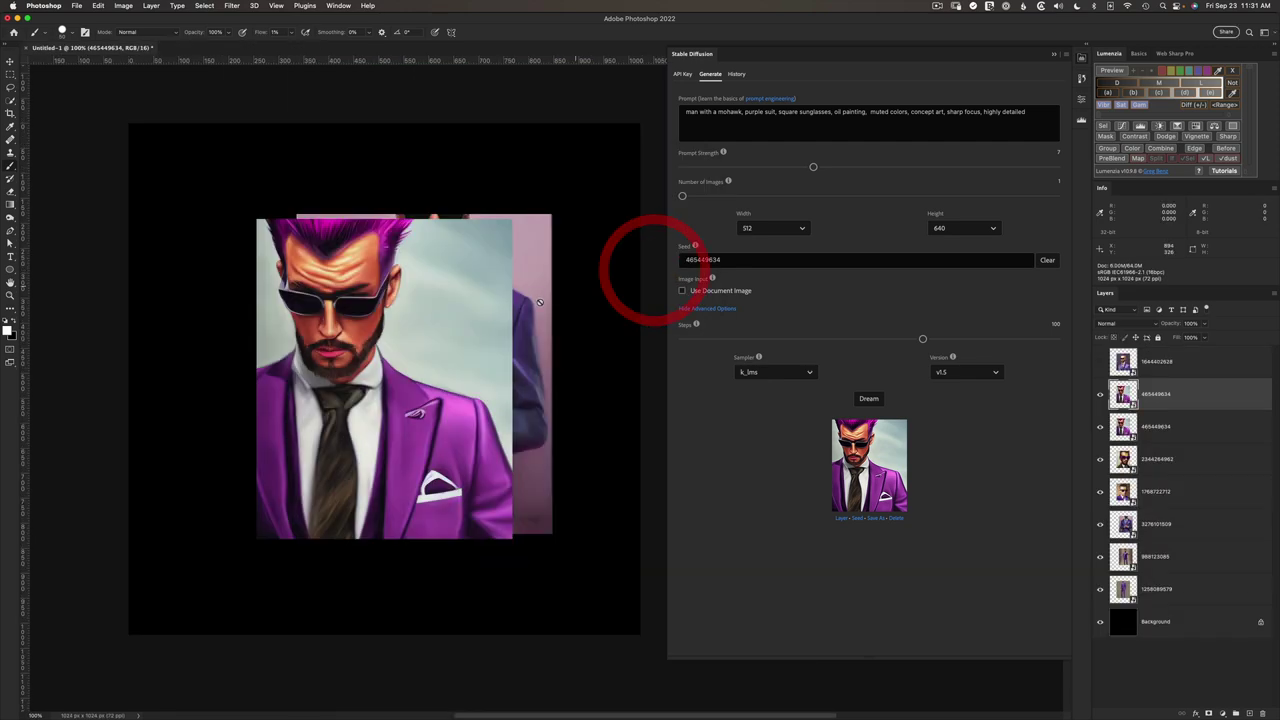
key(super+w)
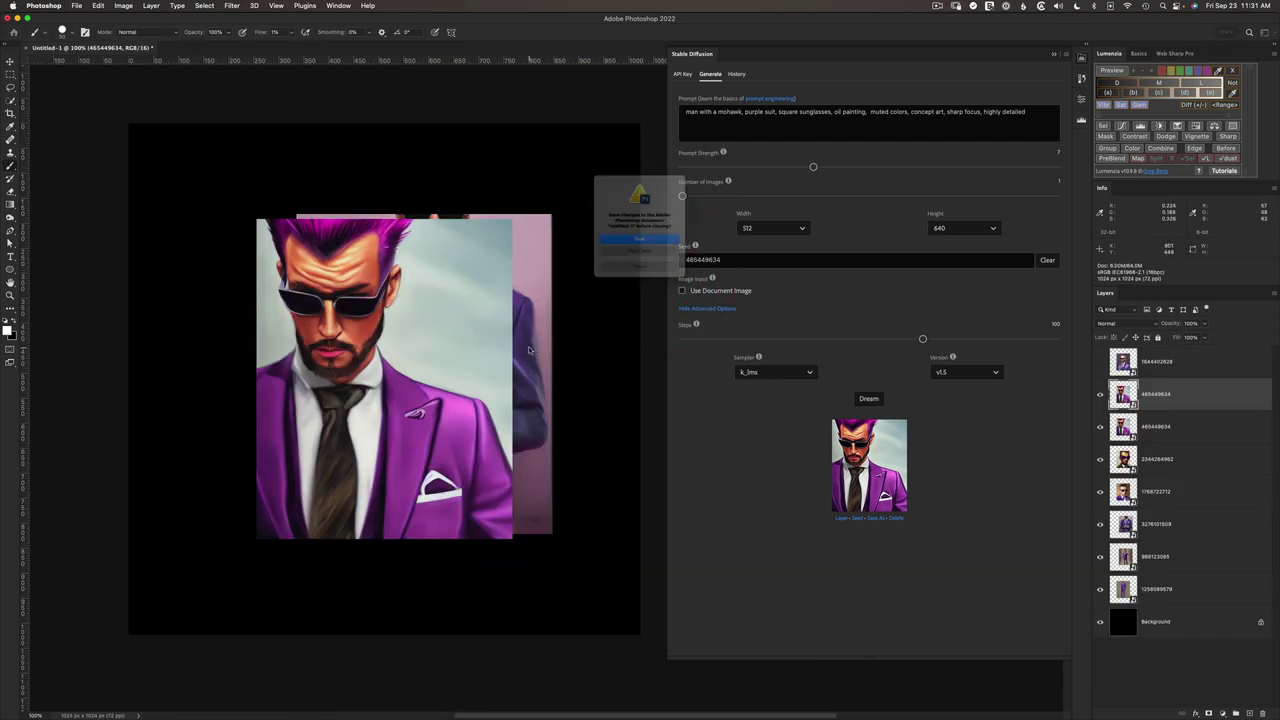
click(624, 262)
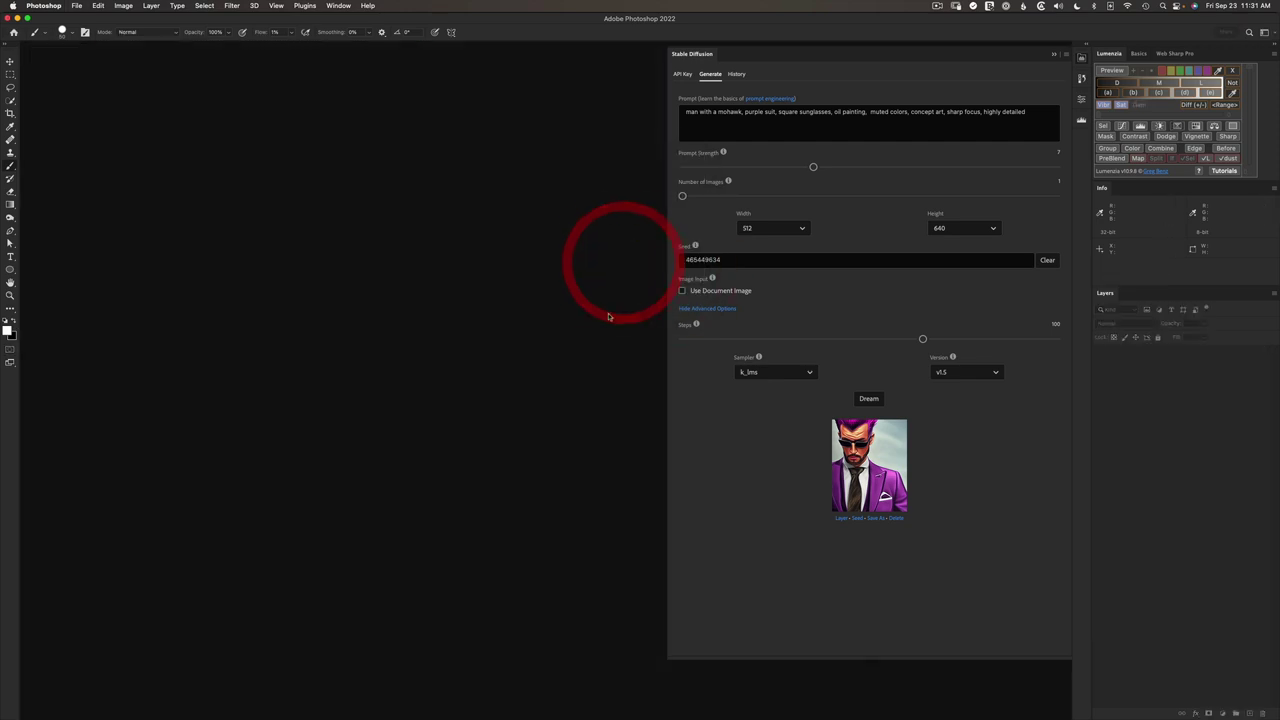
click(77, 5)
mouse_move(110, 46)
click(216, 46)
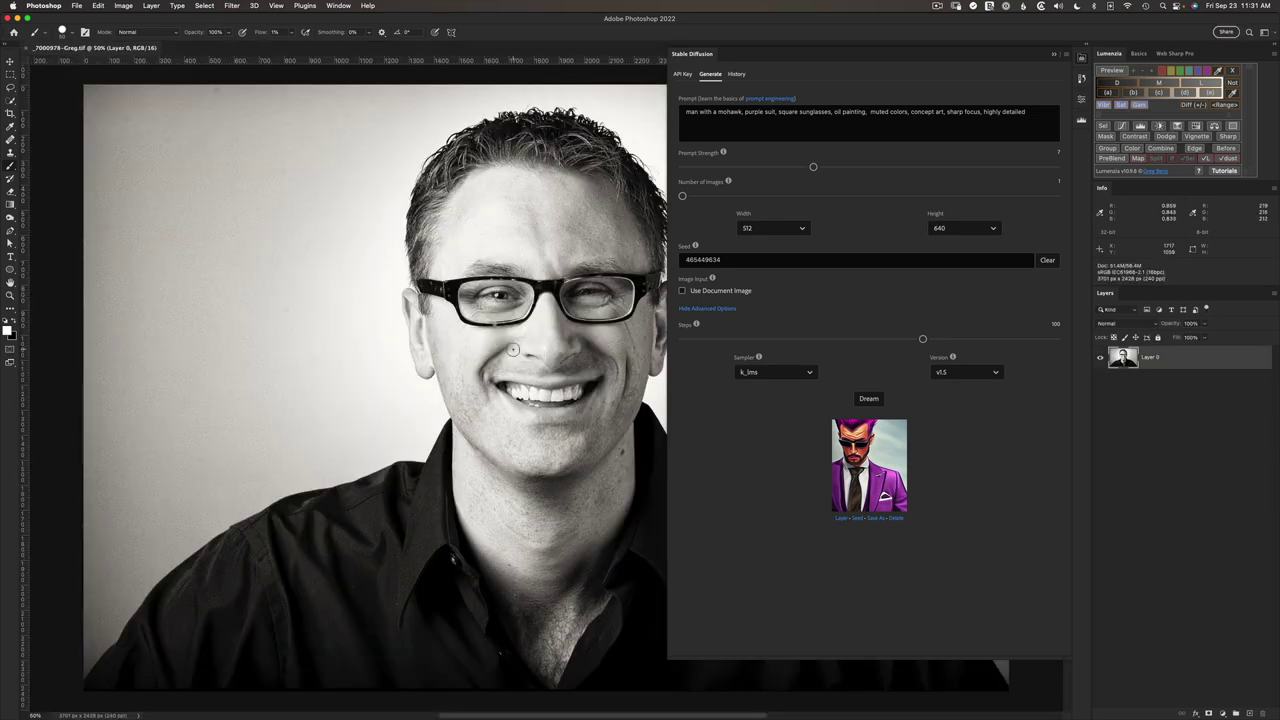
key(super+minus)
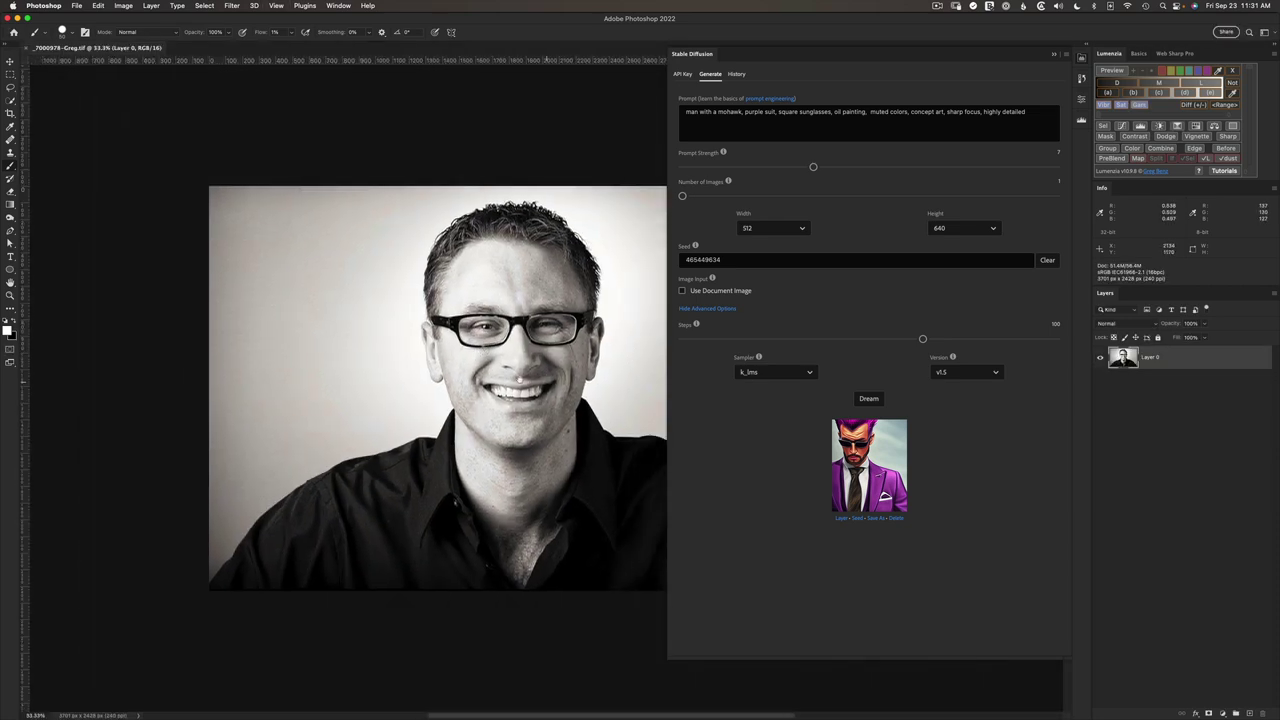
scroll(519, 380, right, 5)
click(411, 369)
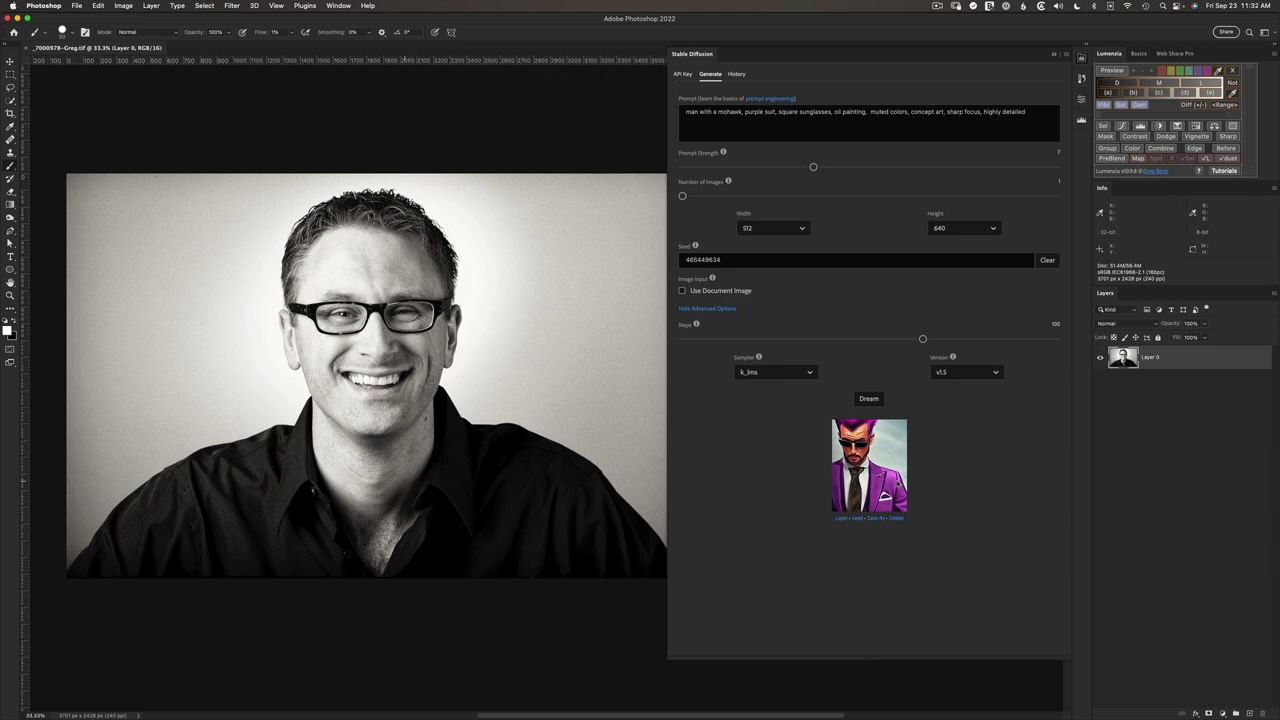
Set the output size to 1024×1024 and the sampling steps to 25.
click(965, 228)
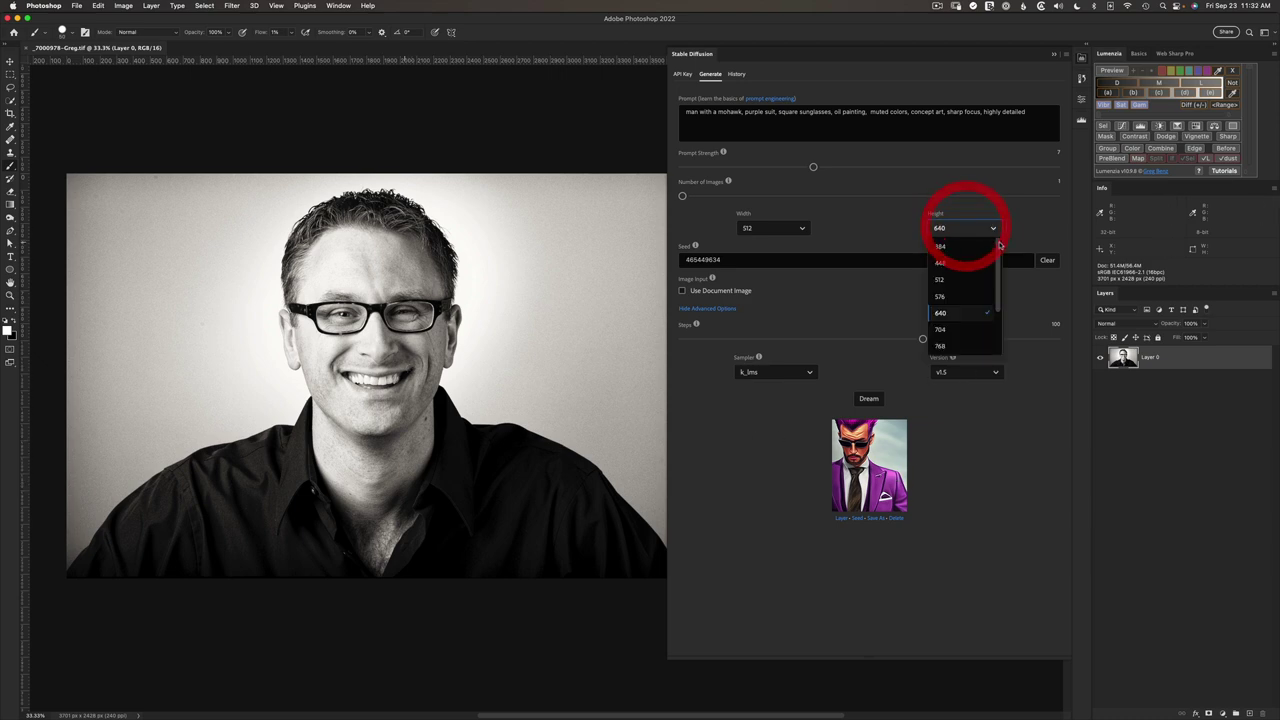
scroll(996, 300, down, 3)
click(980, 342)
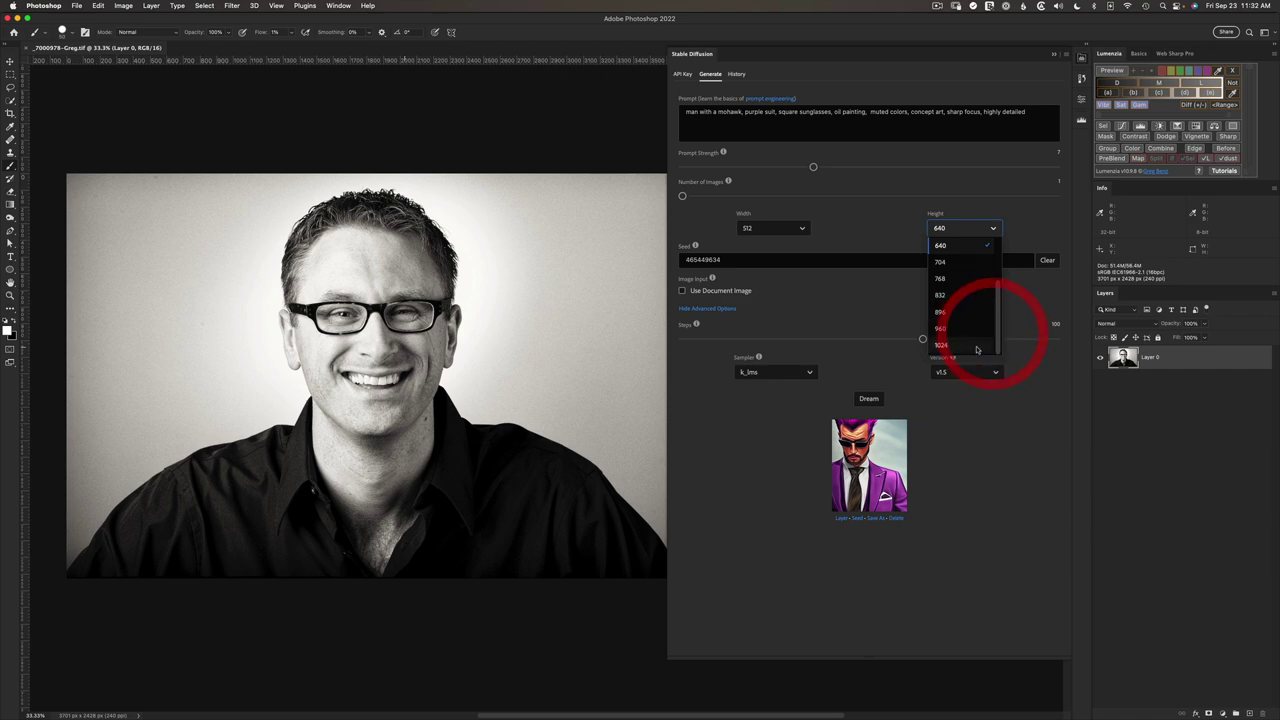
click(803, 228)
scroll(785, 290, down, 3)
click(785, 340)
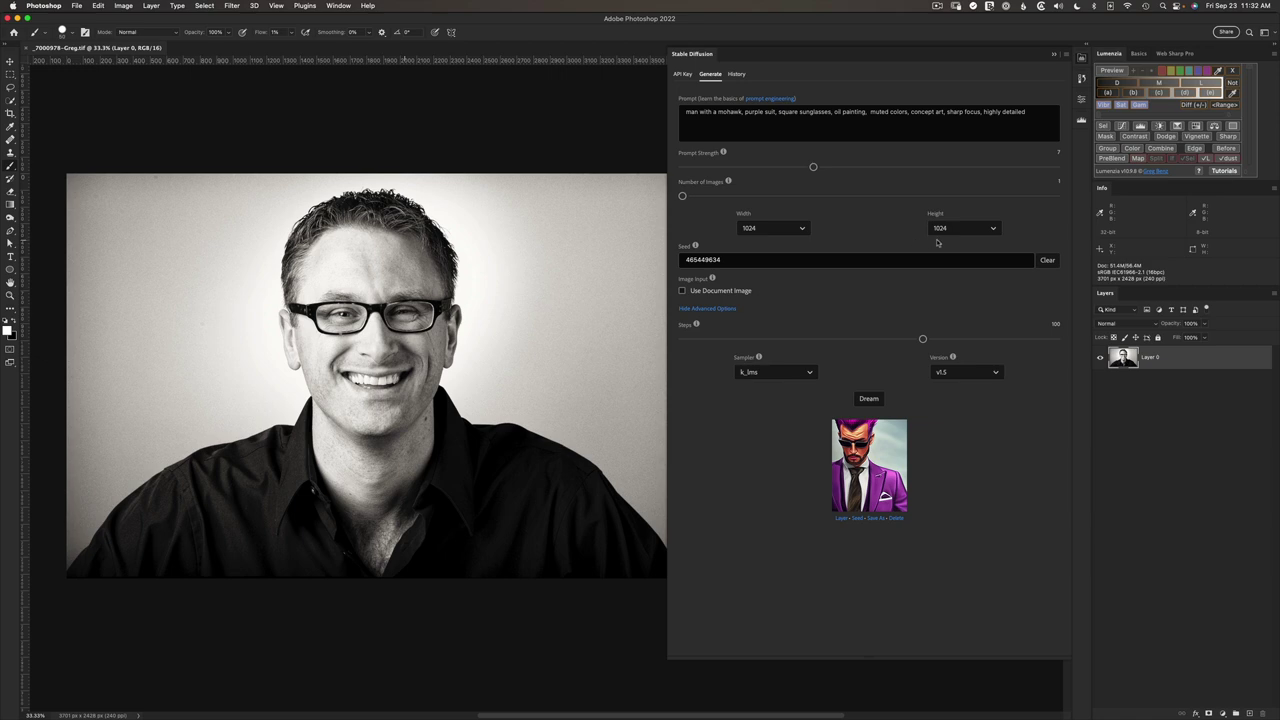
drag(922, 338, 722, 339)
click(722, 339)
Replace the prompt with 'sunglasses, leather jacket, cinematic, charcoal sketch' copied from Notes.
key(super+Tab)
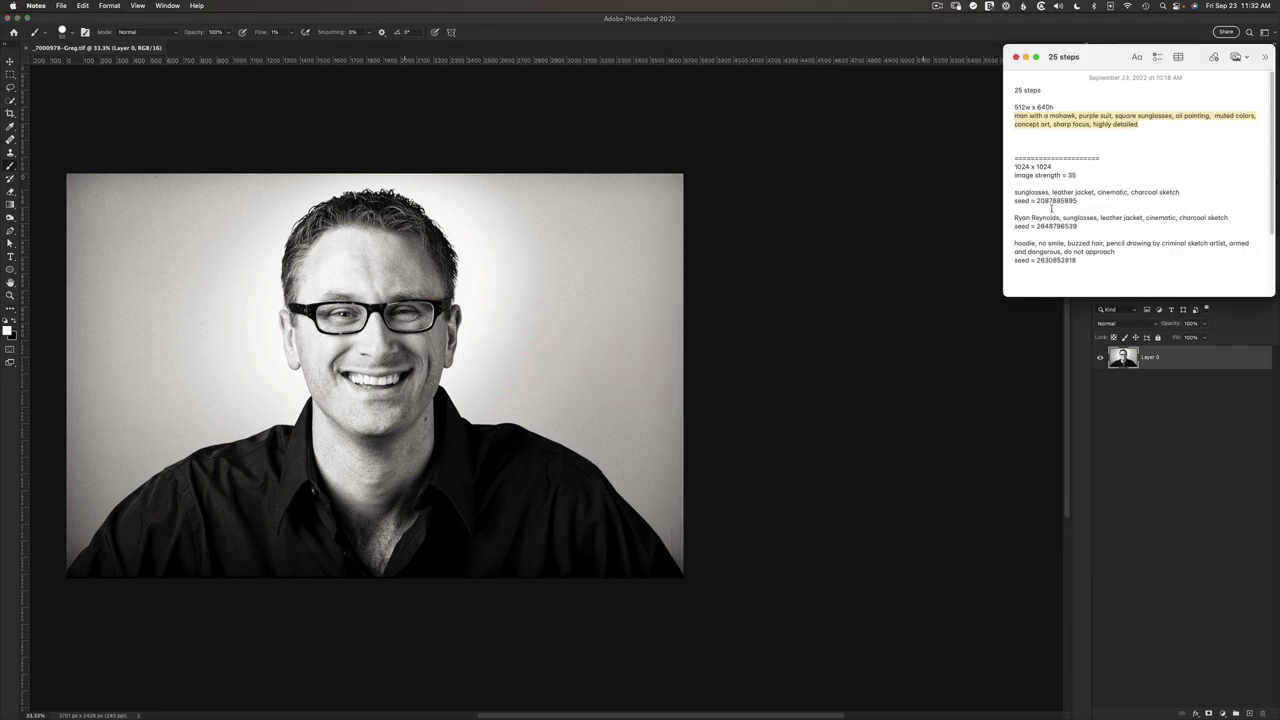
drag(1180, 191, 1010, 193)
key(super+c)
key(super+Tab)
click(800, 128)
key(super+a)
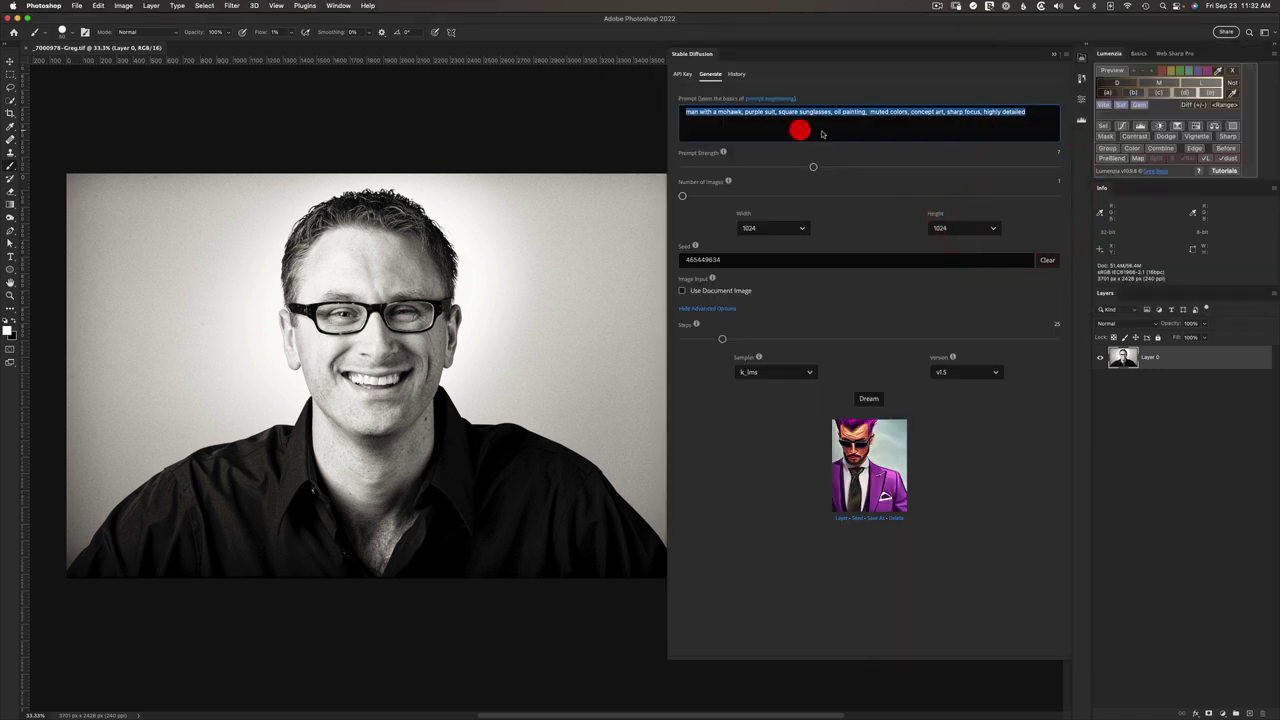
key(super+v)
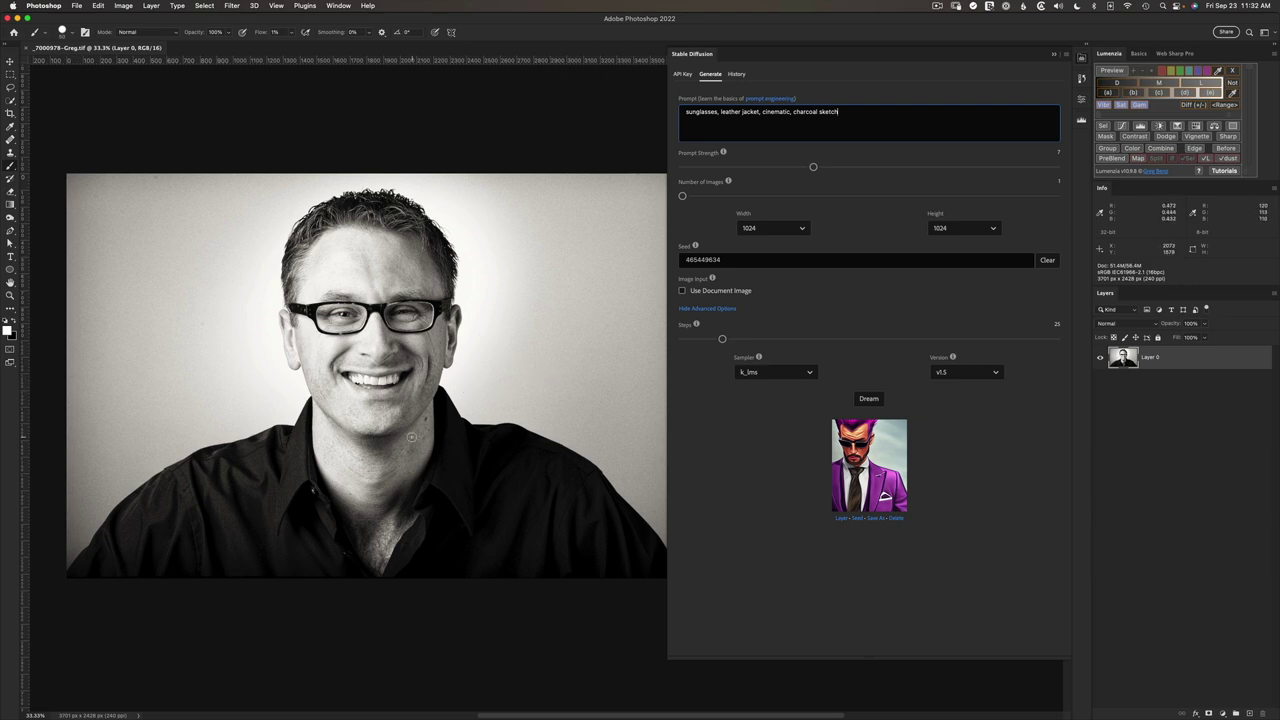
Clear the fixed seed, set the number of images to 4, and generate.
click(1047, 260)
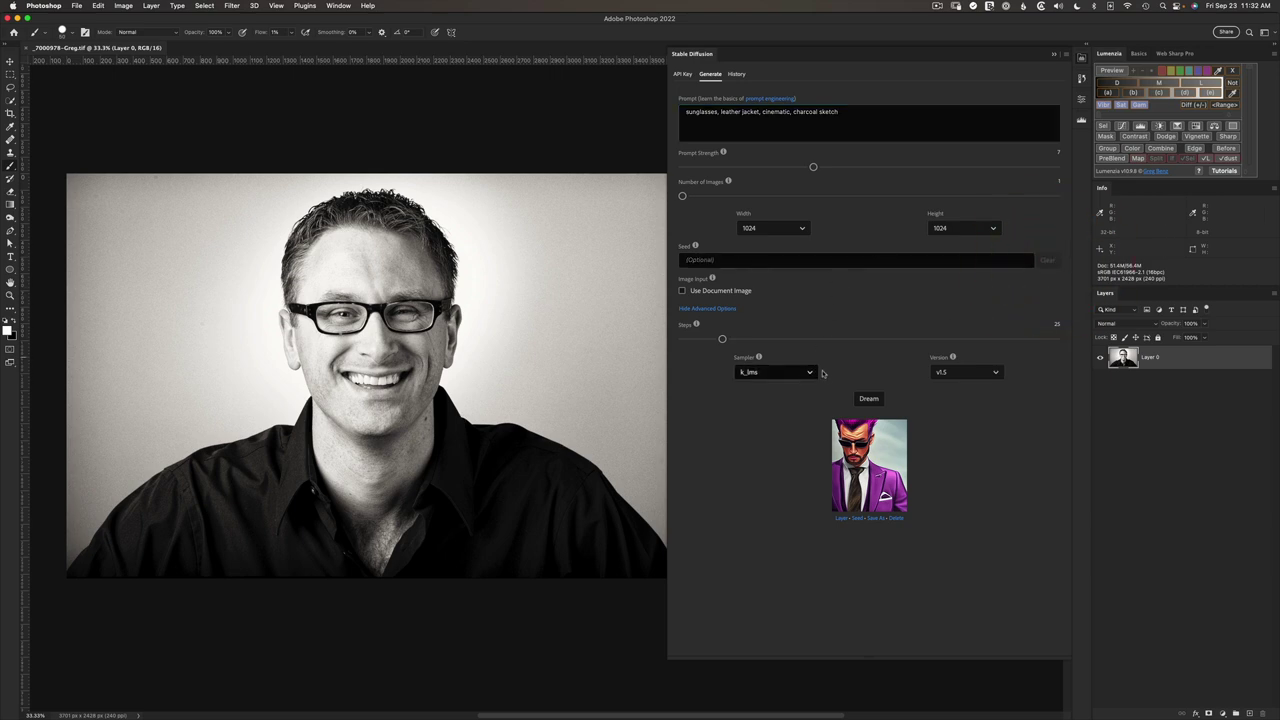
click(822, 197)
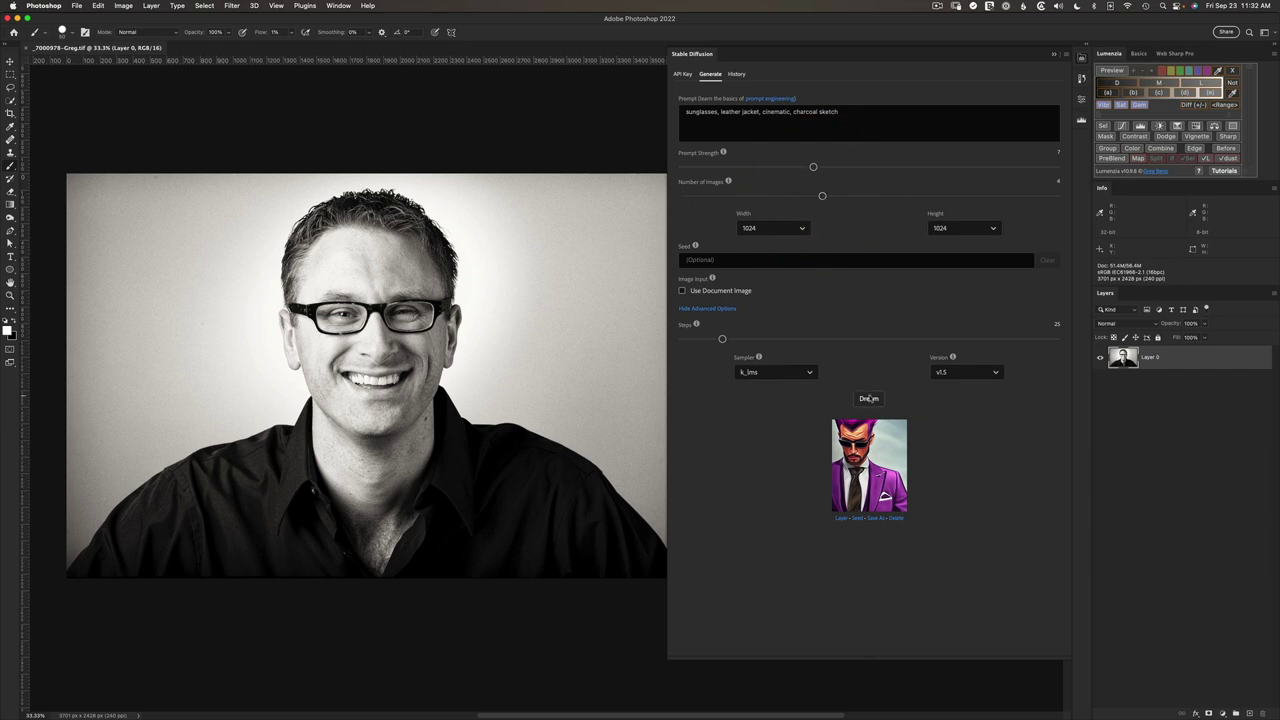
click(869, 398)
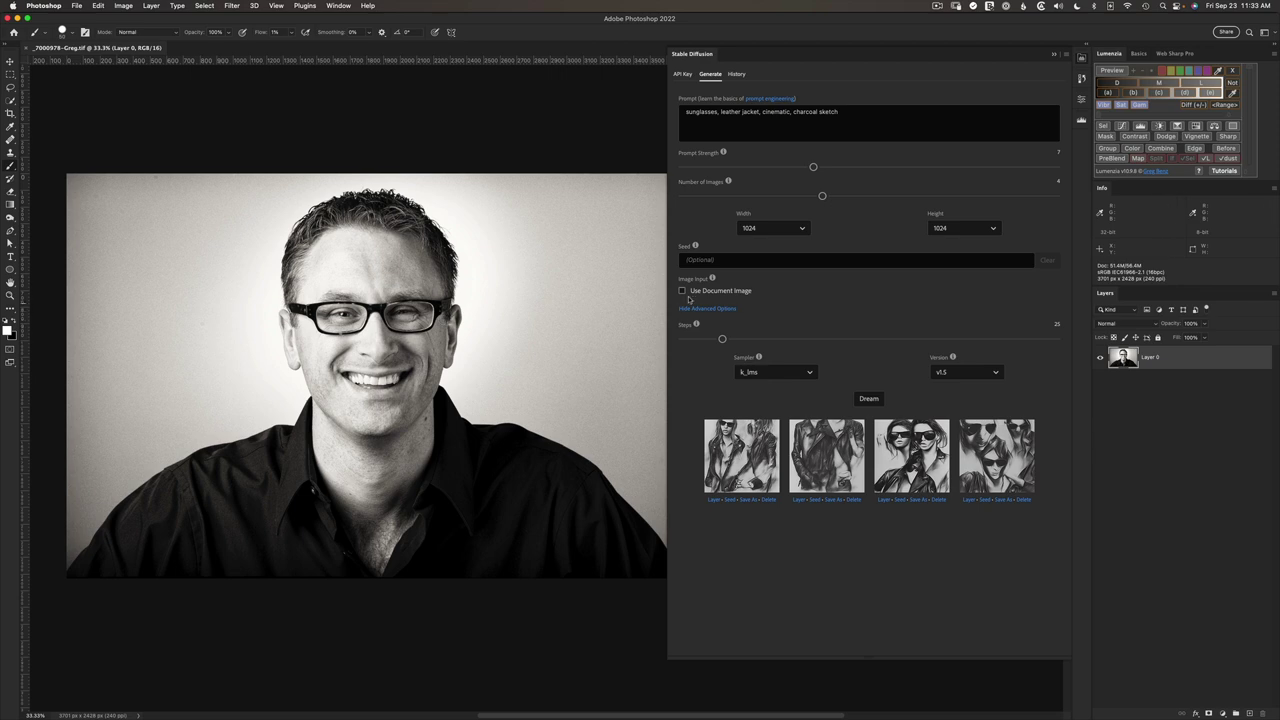
Generate four images from the document photo at 1024 width and image strength 50.
click(681, 291)
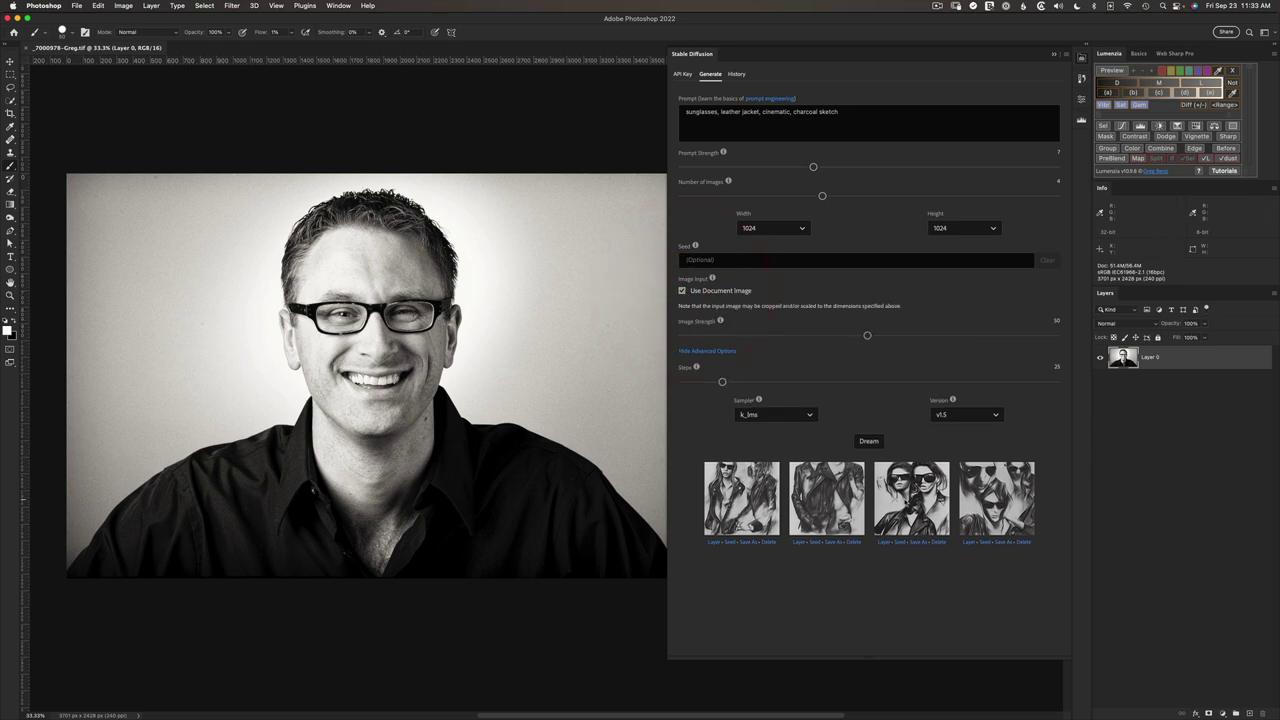
click(801, 229)
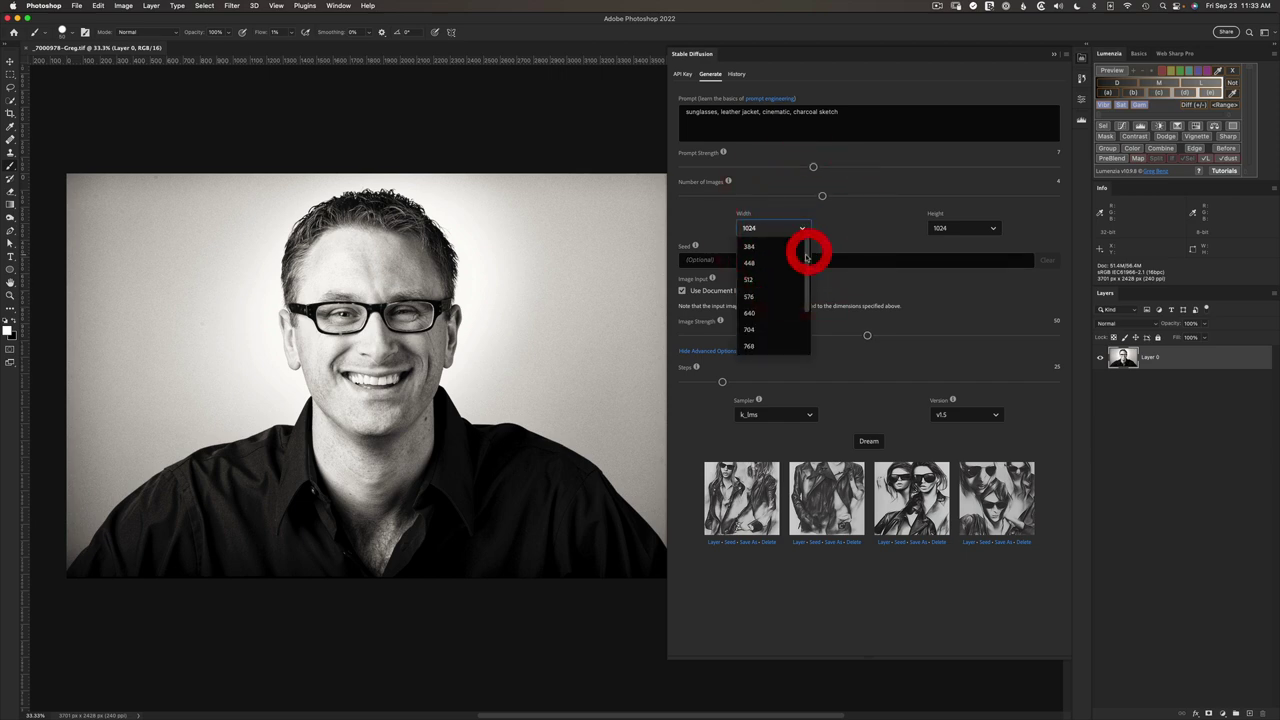
click(837, 233)
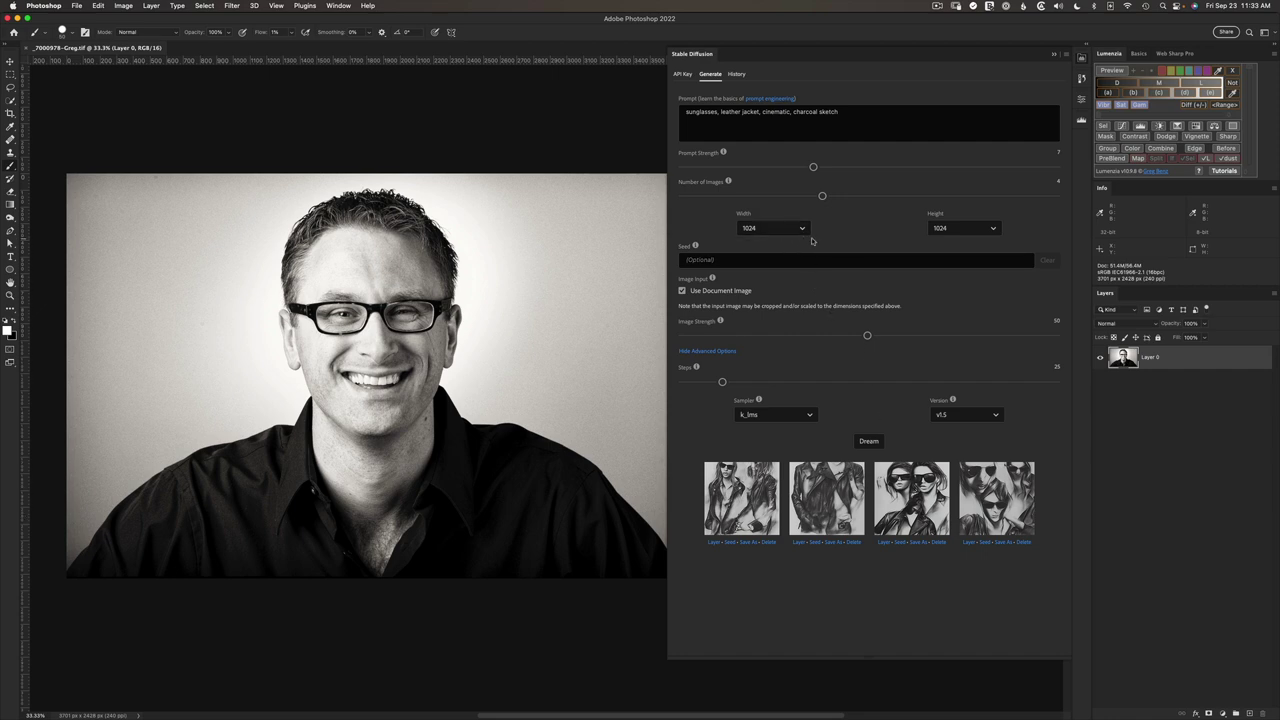
click(869, 443)
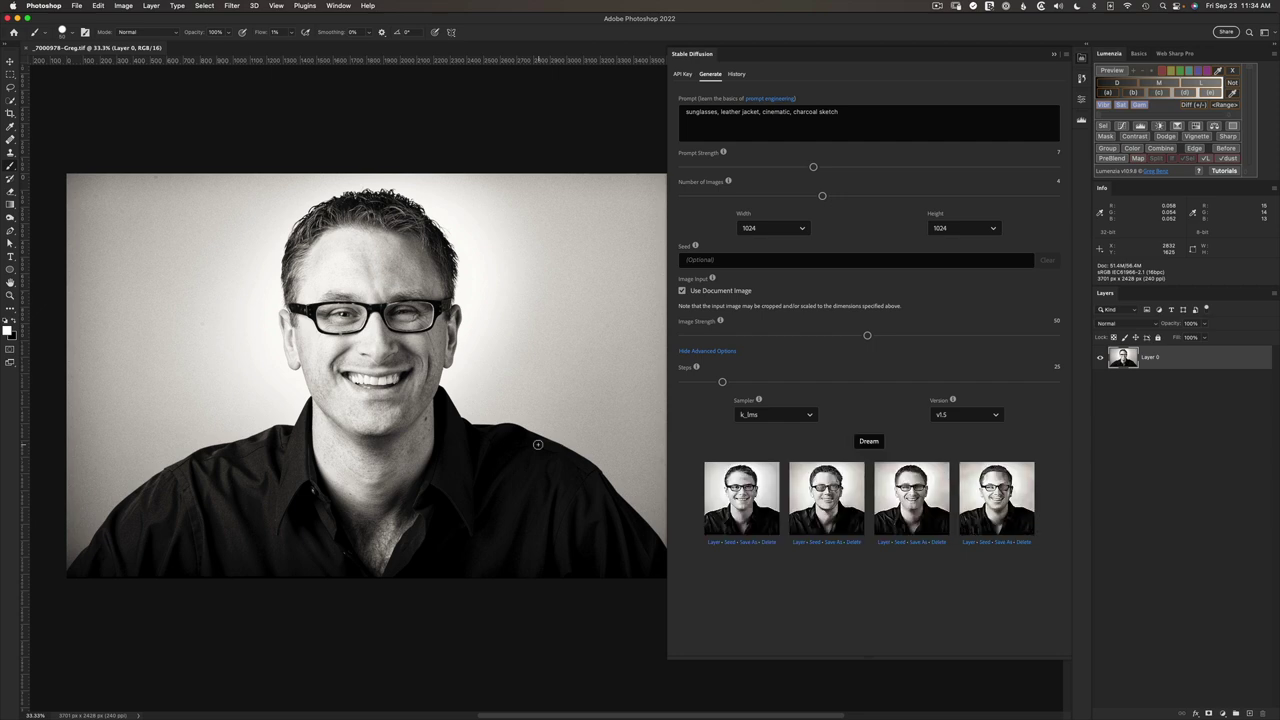
Add the first, second and fourth generated results as new layers.
click(712, 543)
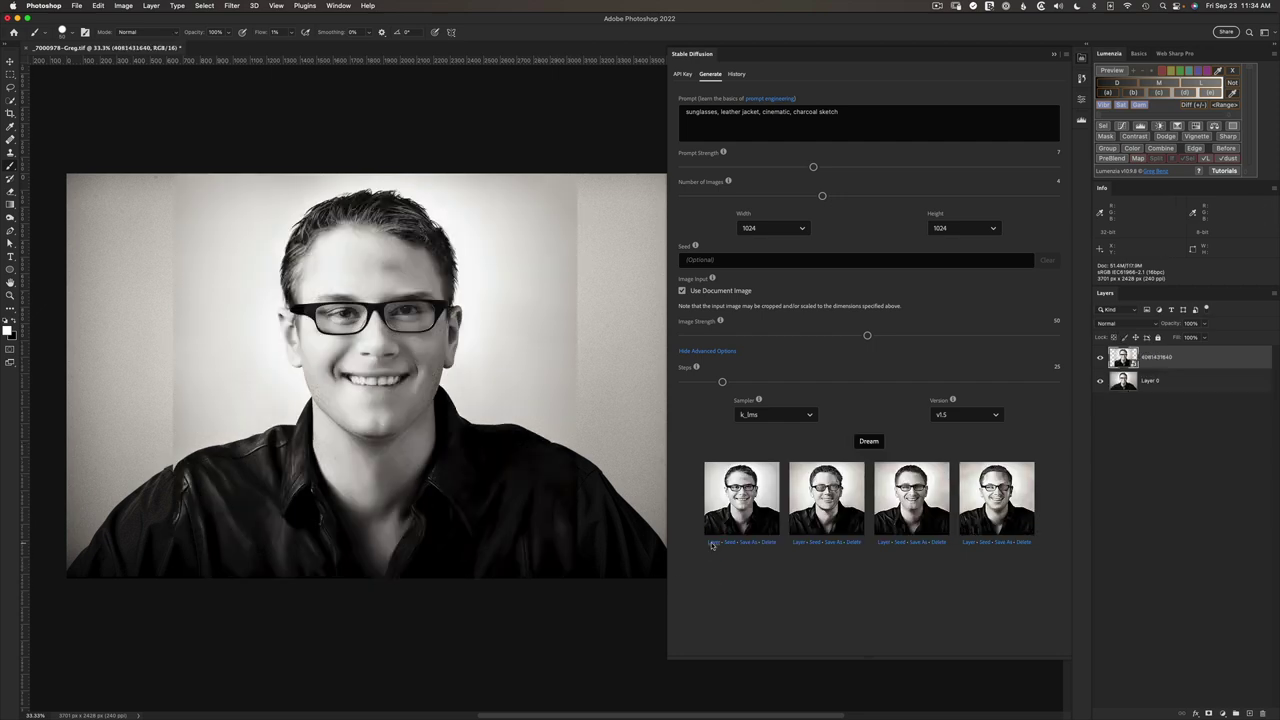
click(796, 542)
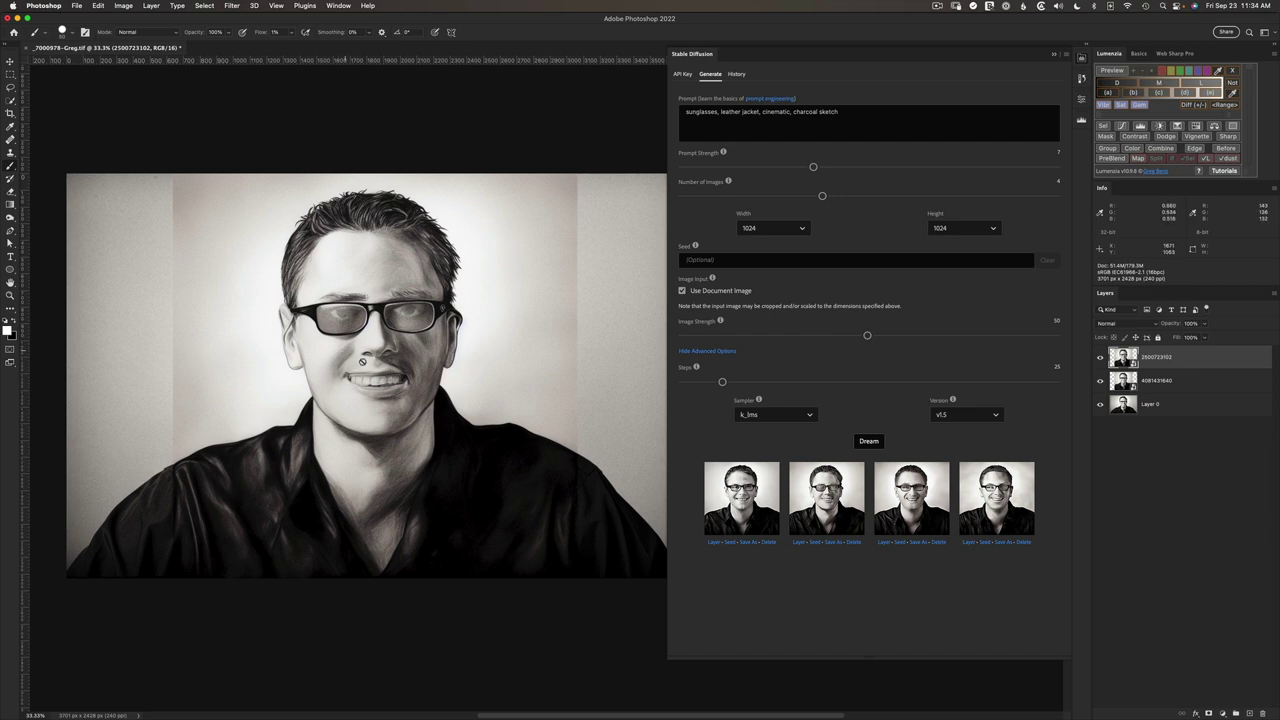
click(966, 542)
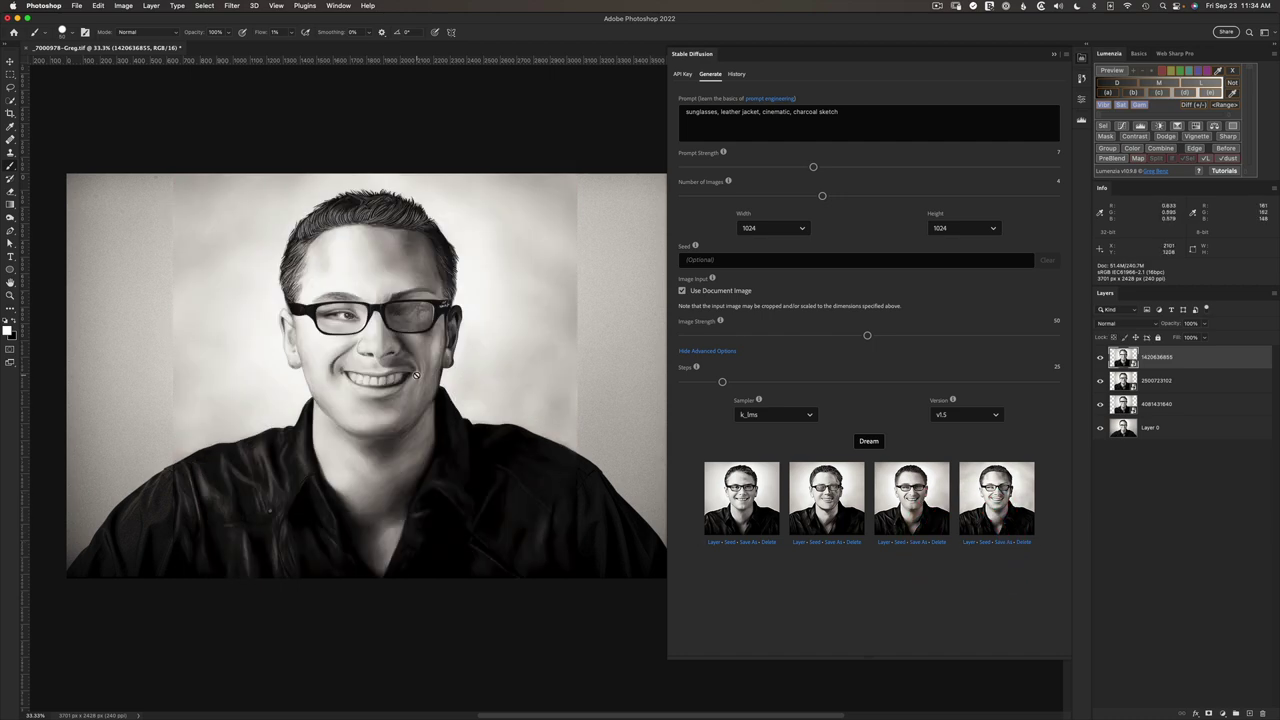
click(1100, 380)
click(1100, 357)
click(1099, 403)
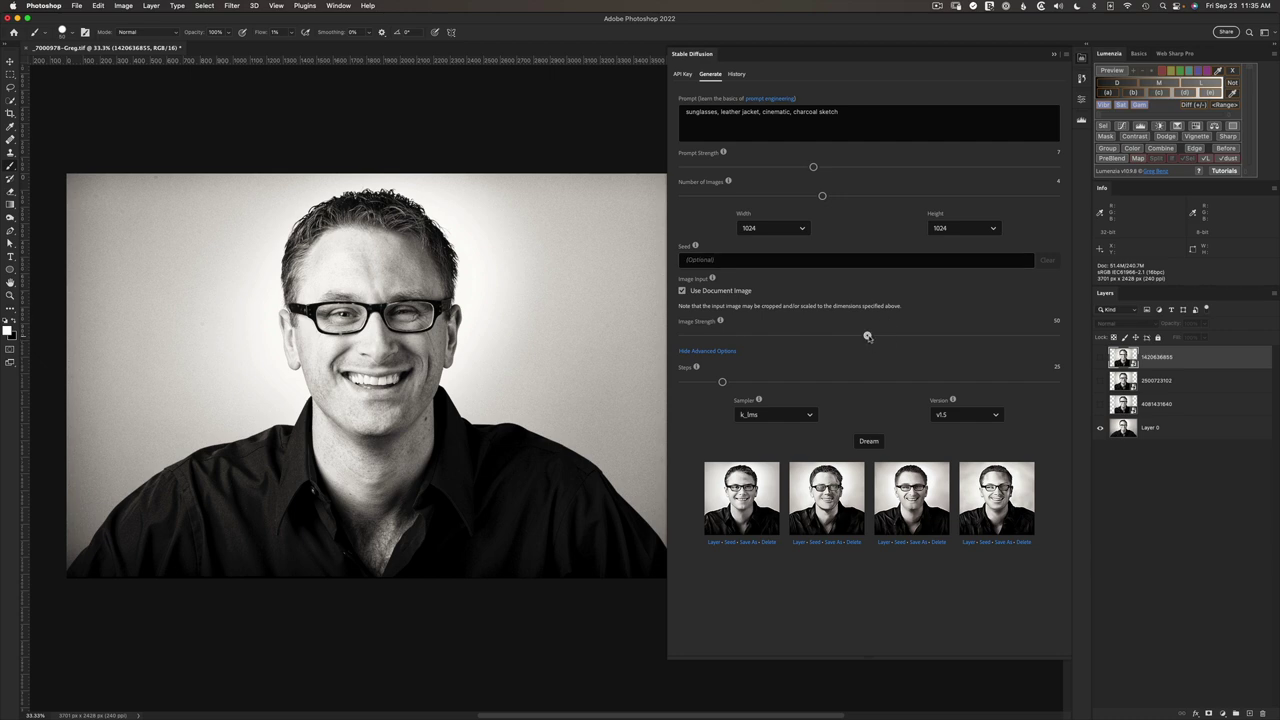
Regenerate at image strength 35, add five sketch results as layers, then set image count to 1.
drag(867, 336, 811, 335)
click(874, 443)
click(714, 542)
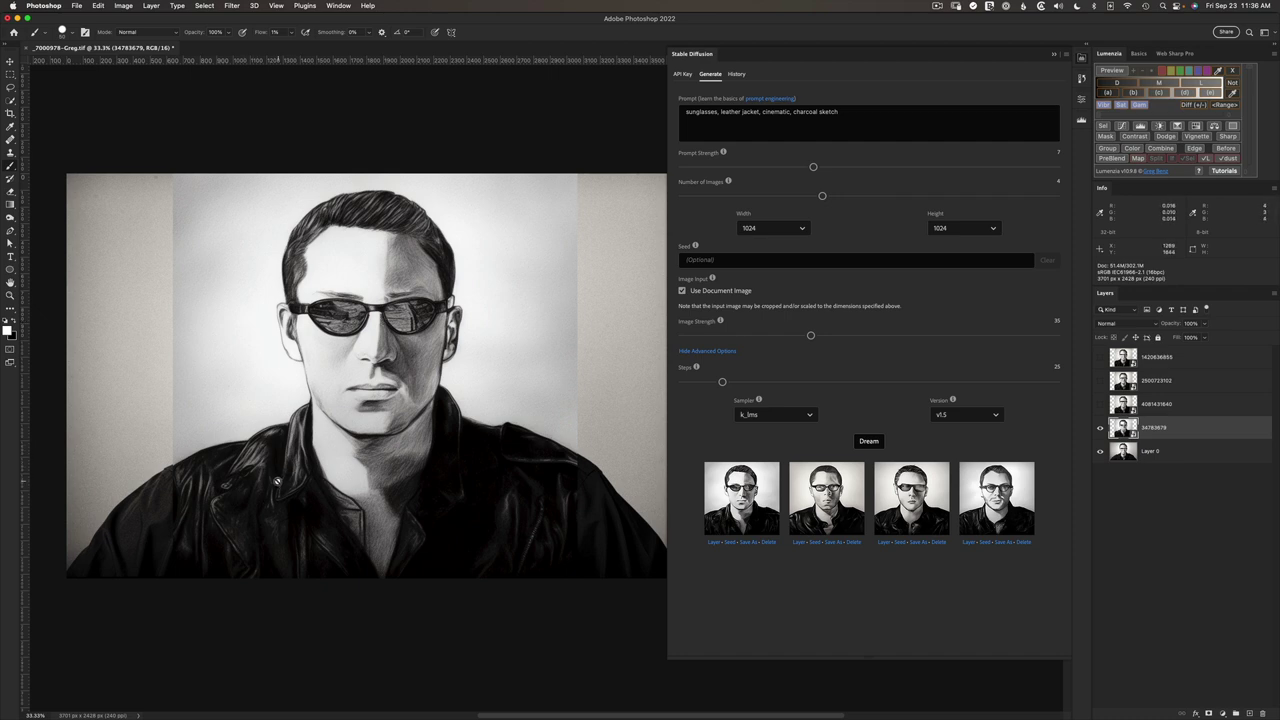
click(800, 542)
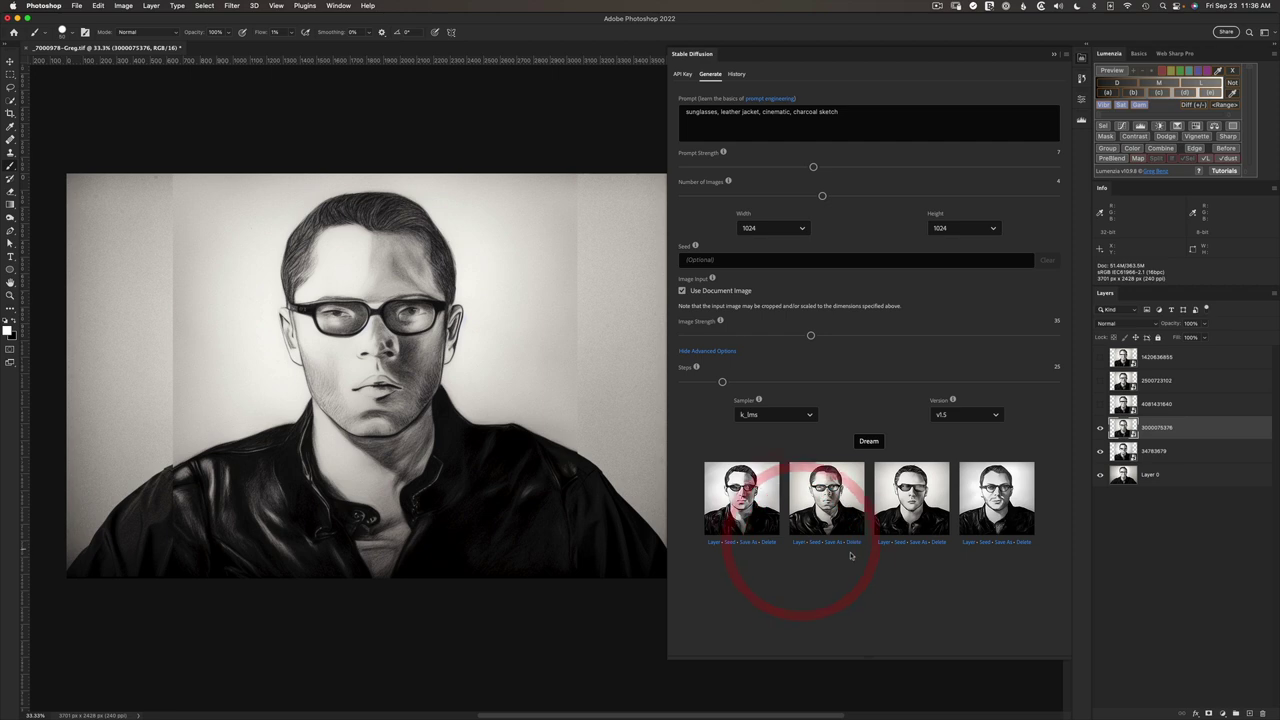
click(882, 542)
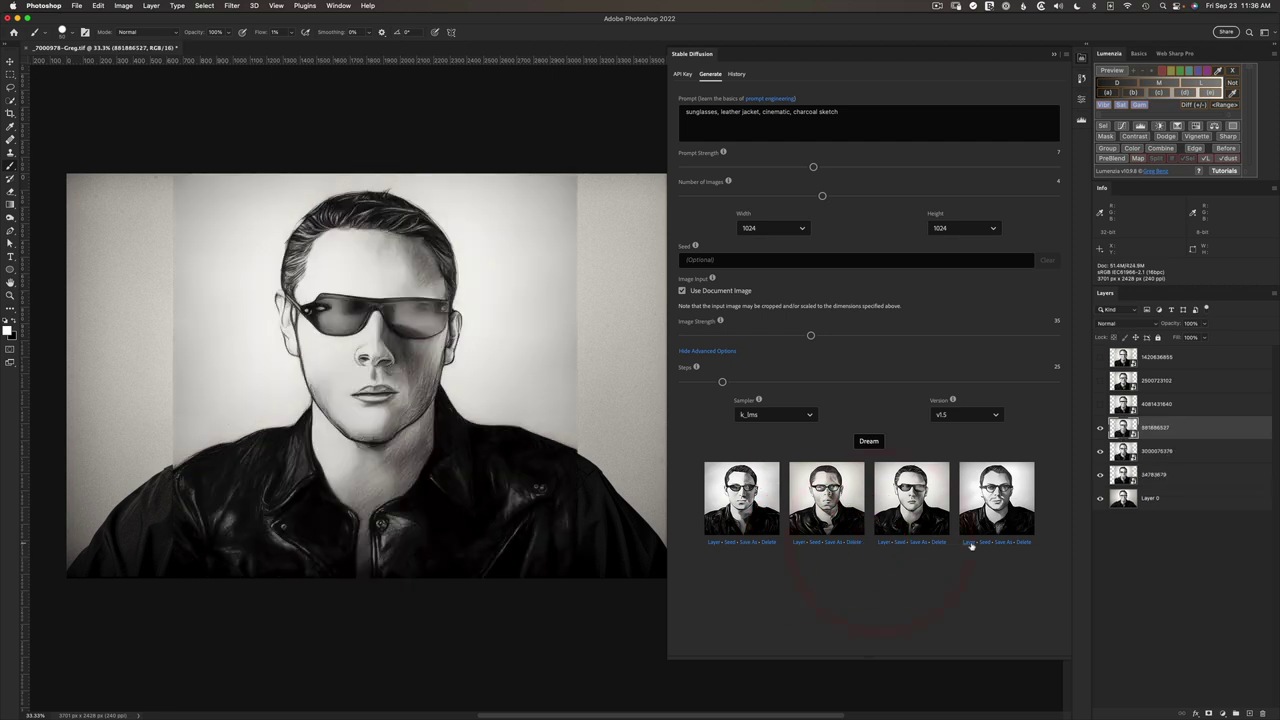
click(970, 543)
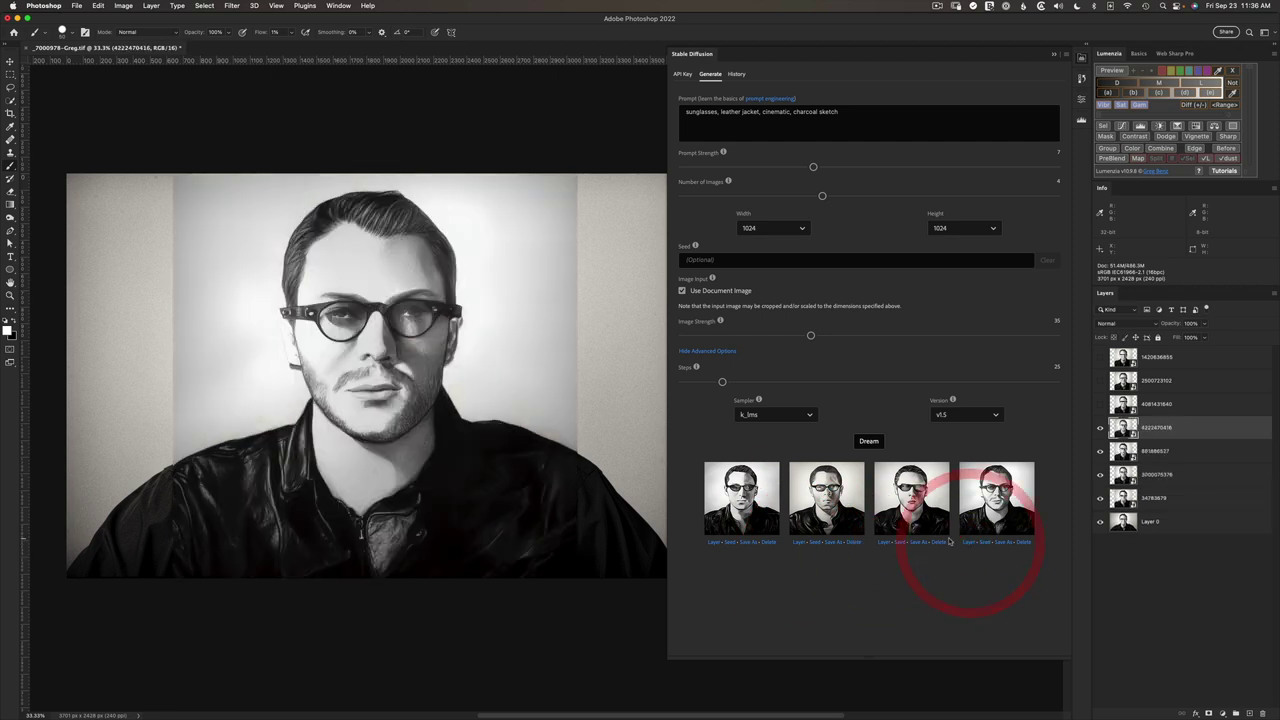
click(714, 542)
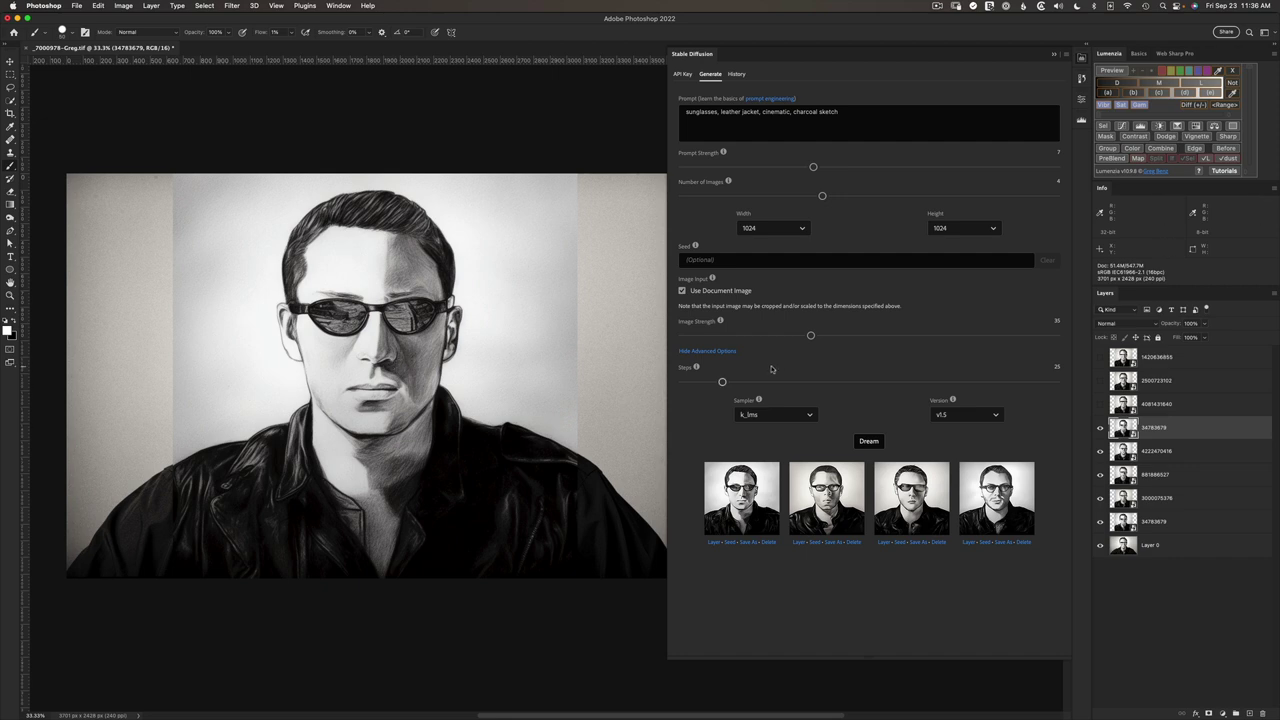
drag(822, 196, 682, 197)
drag(1102, 427, 1101, 522)
key(super+Tab)
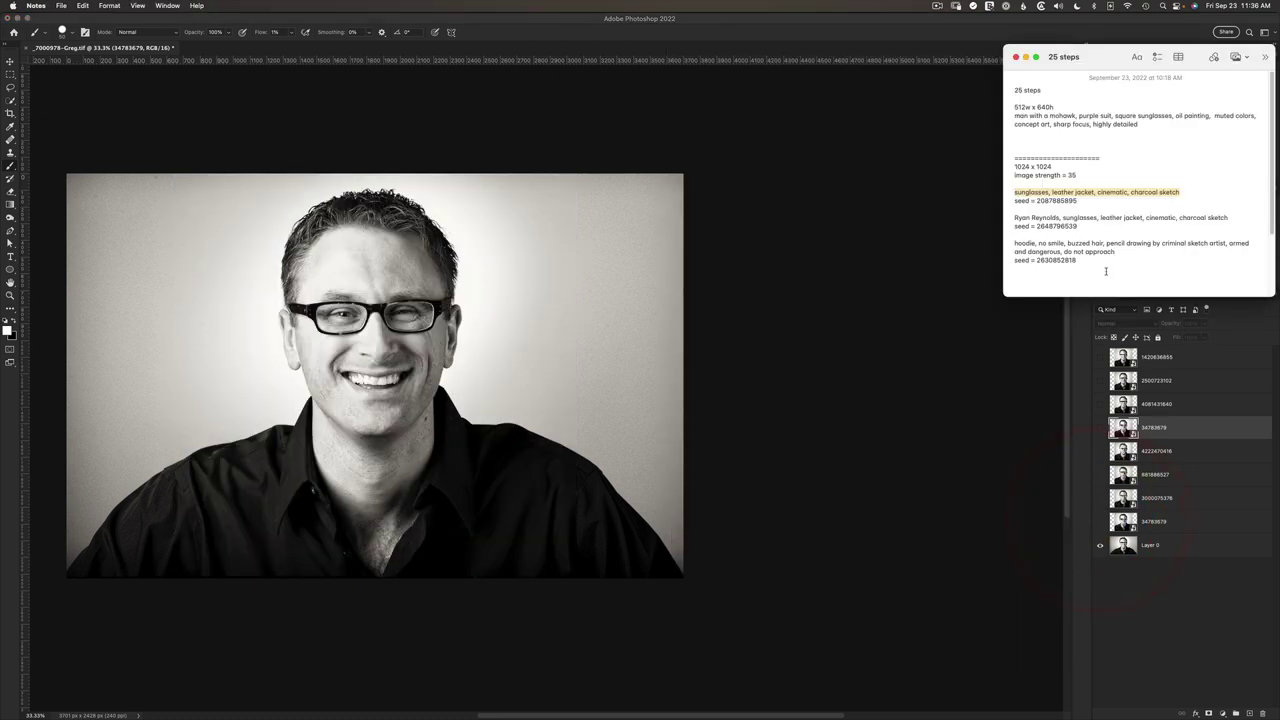
double_click(1050, 201)
key(super+c)
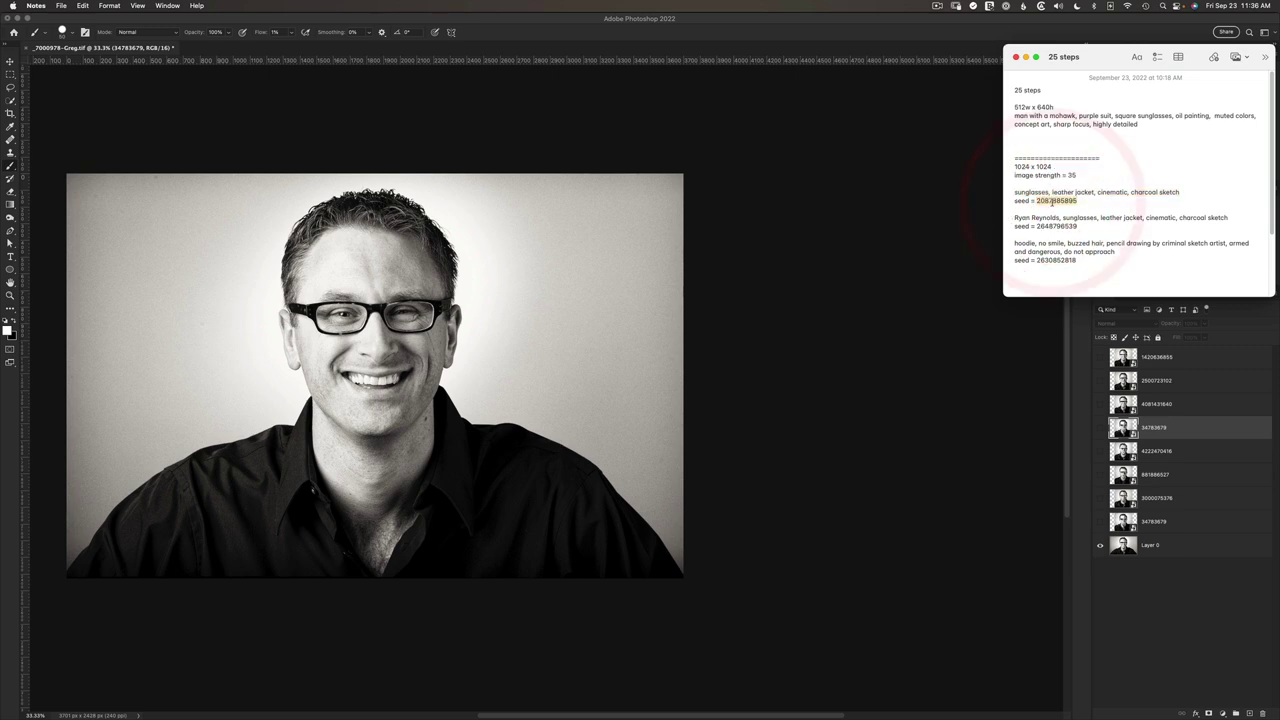
key(super+Tab)
click(715, 260)
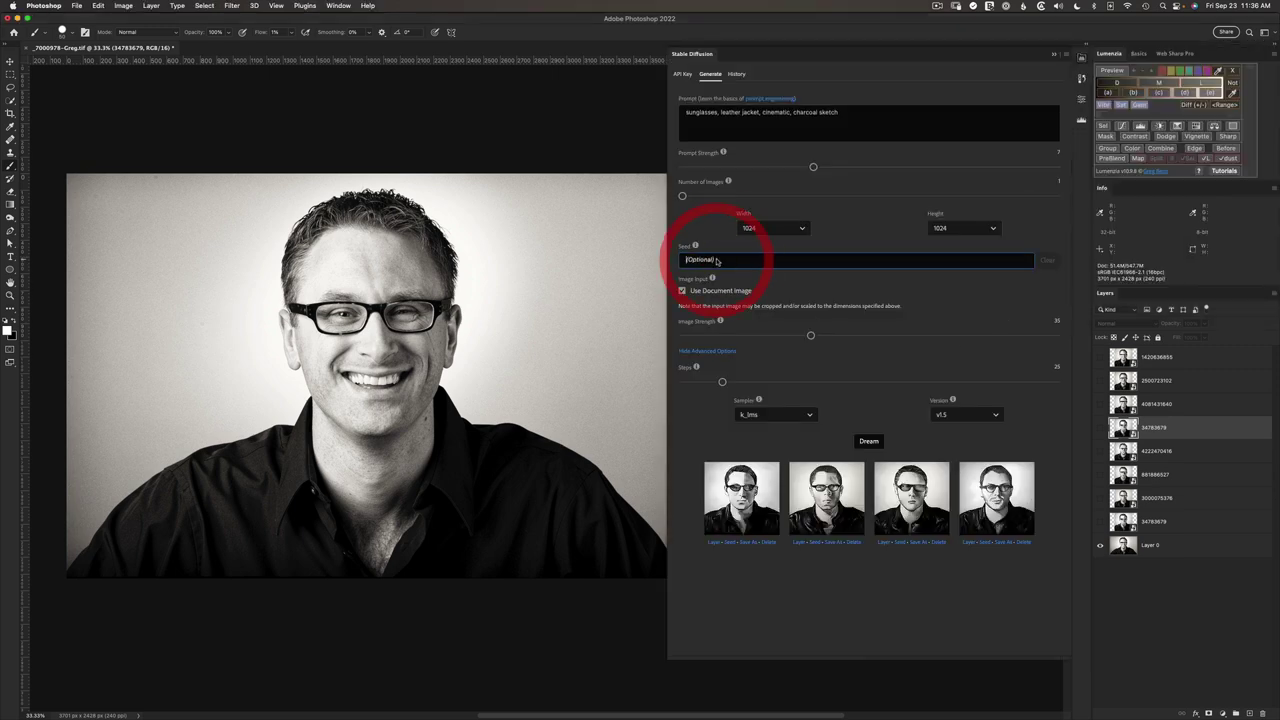
key(super+v)
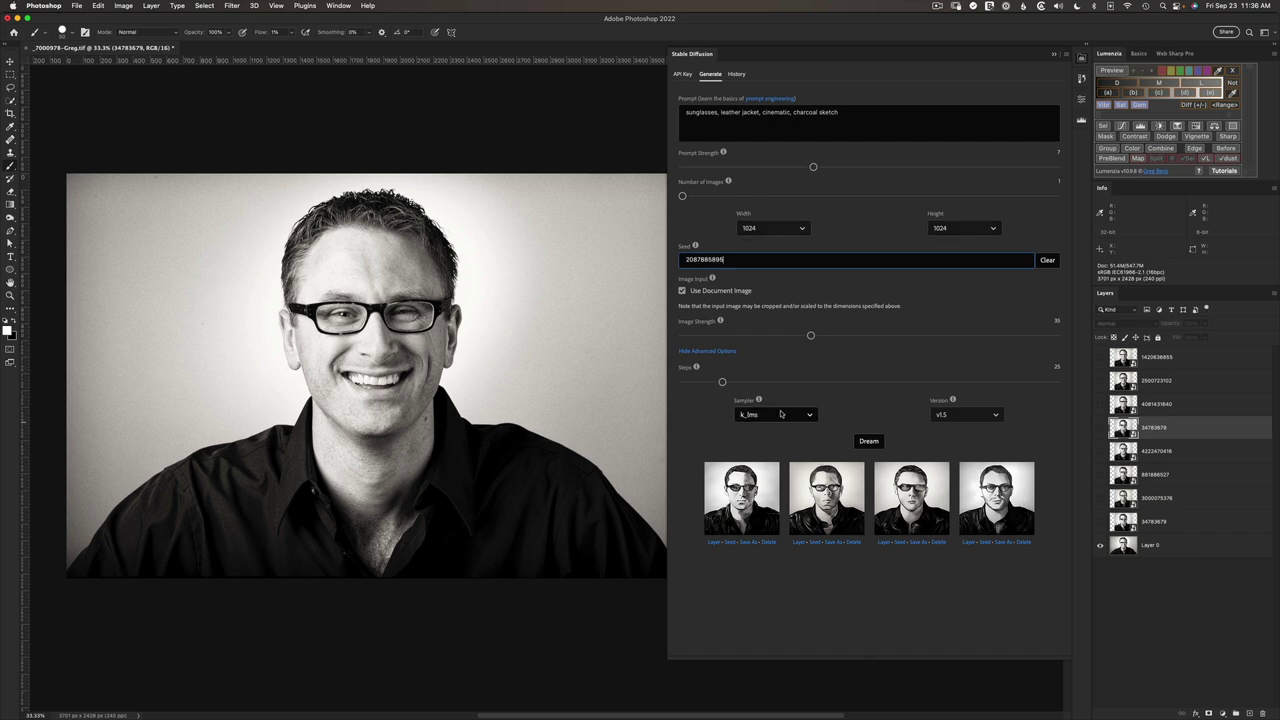
mouse_move(788, 382)
mouse_down()
mouse_move(810, 382)
mouse_move(791, 381)
mouse_up()
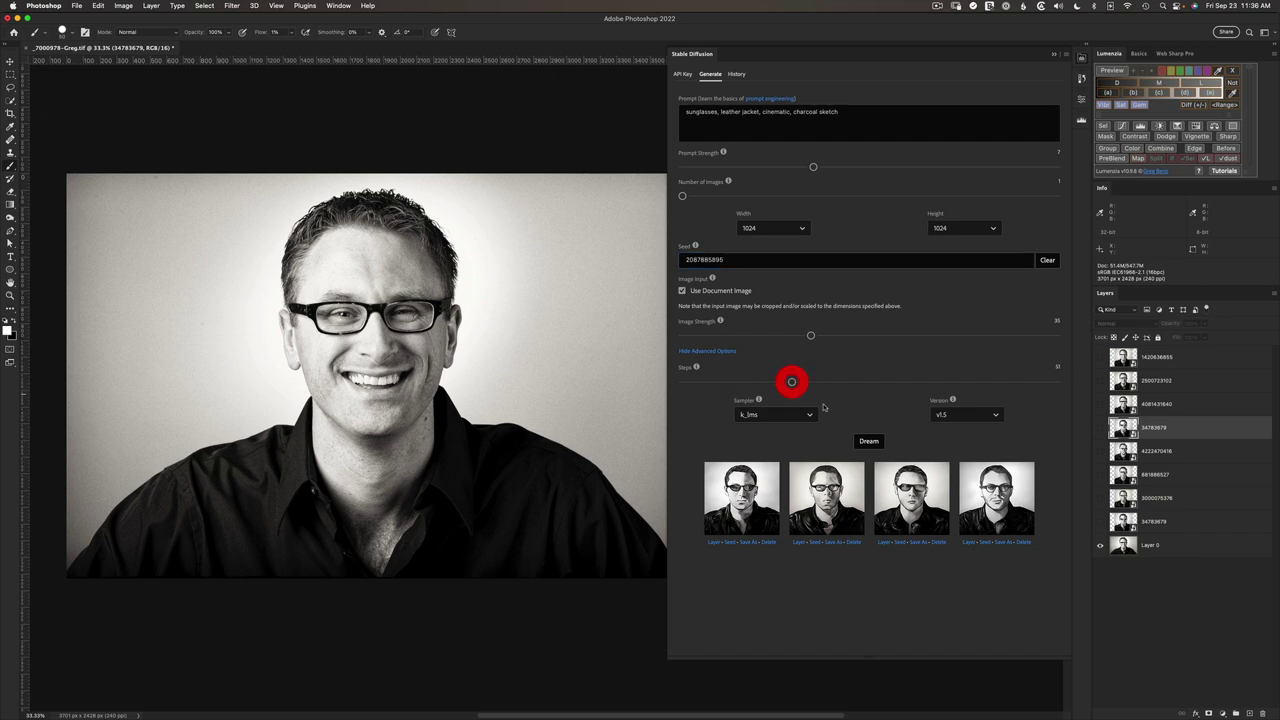
click(866, 441)
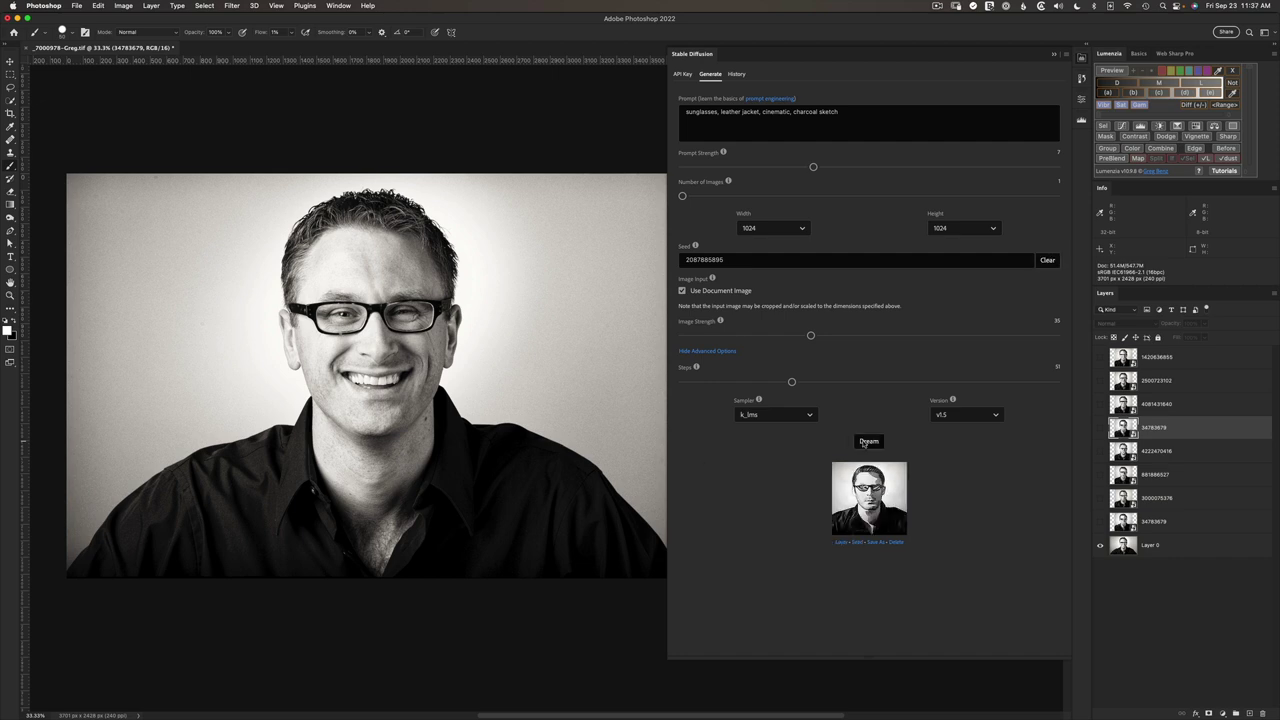
click(846, 542)
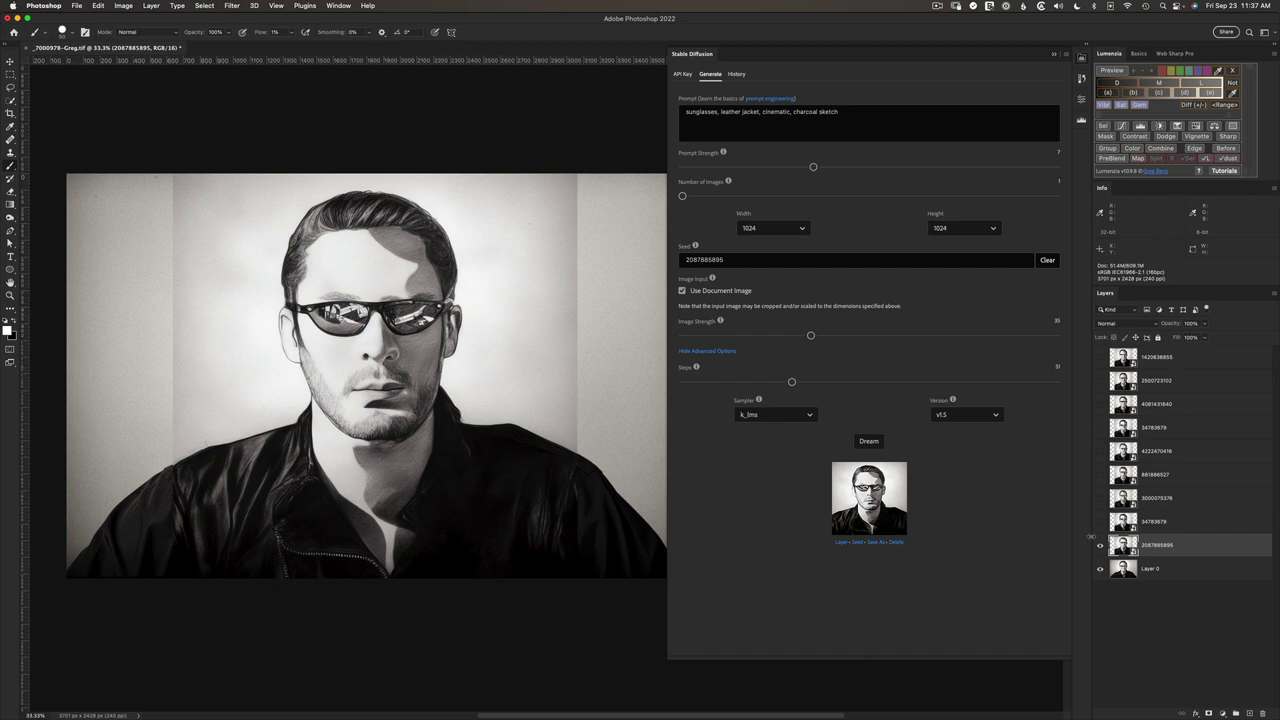
click(1100, 545)
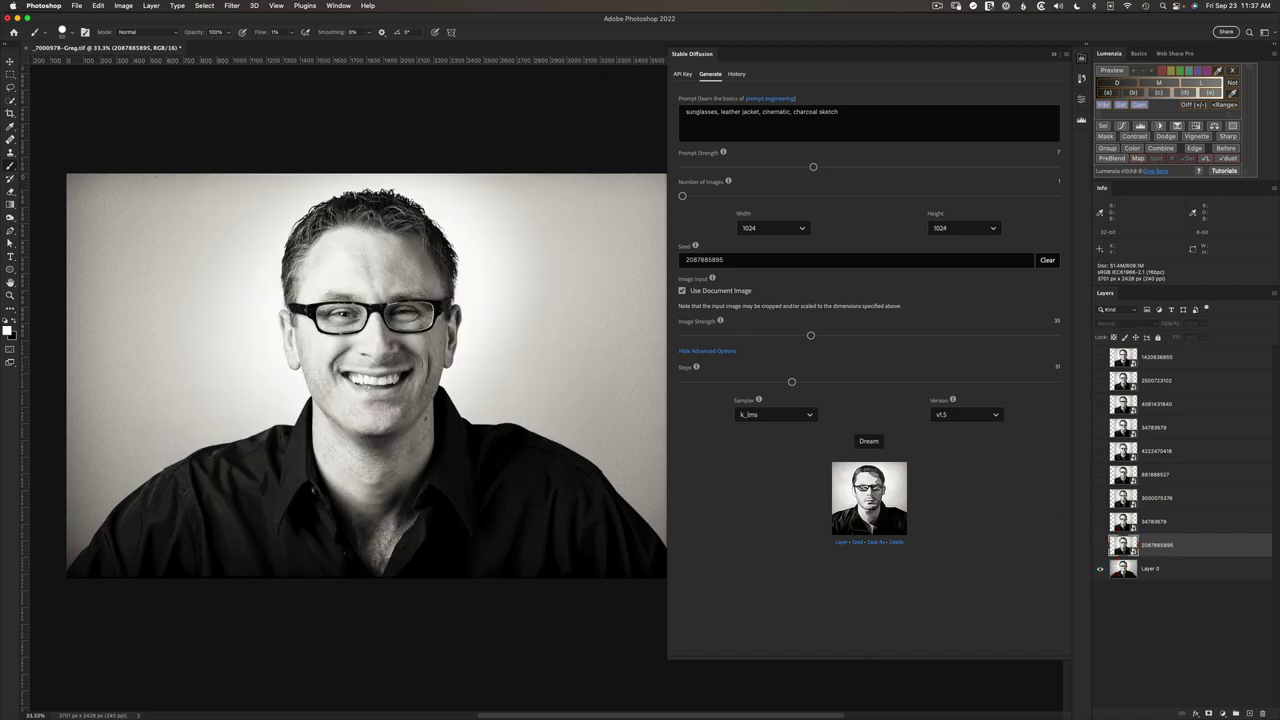
click(1100, 546)
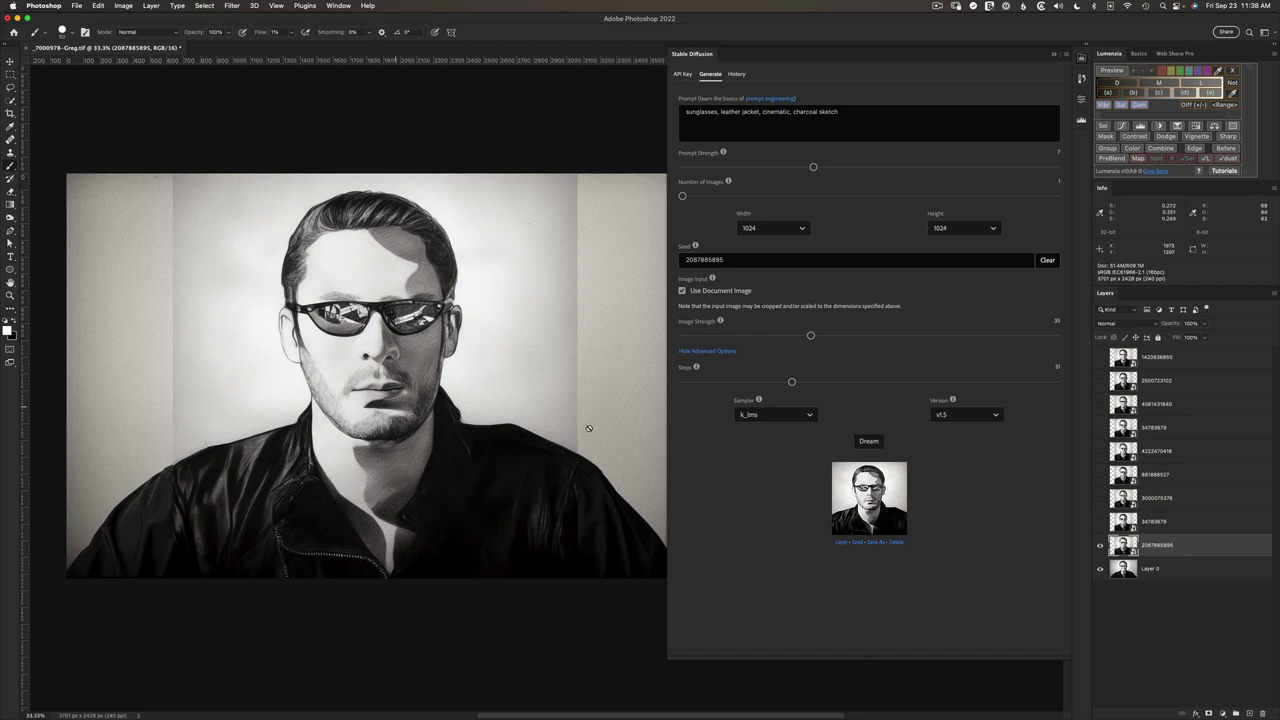
Delete the generated layers and paste the celebrity name at the start of the prompt.
shift+click(1165, 357)
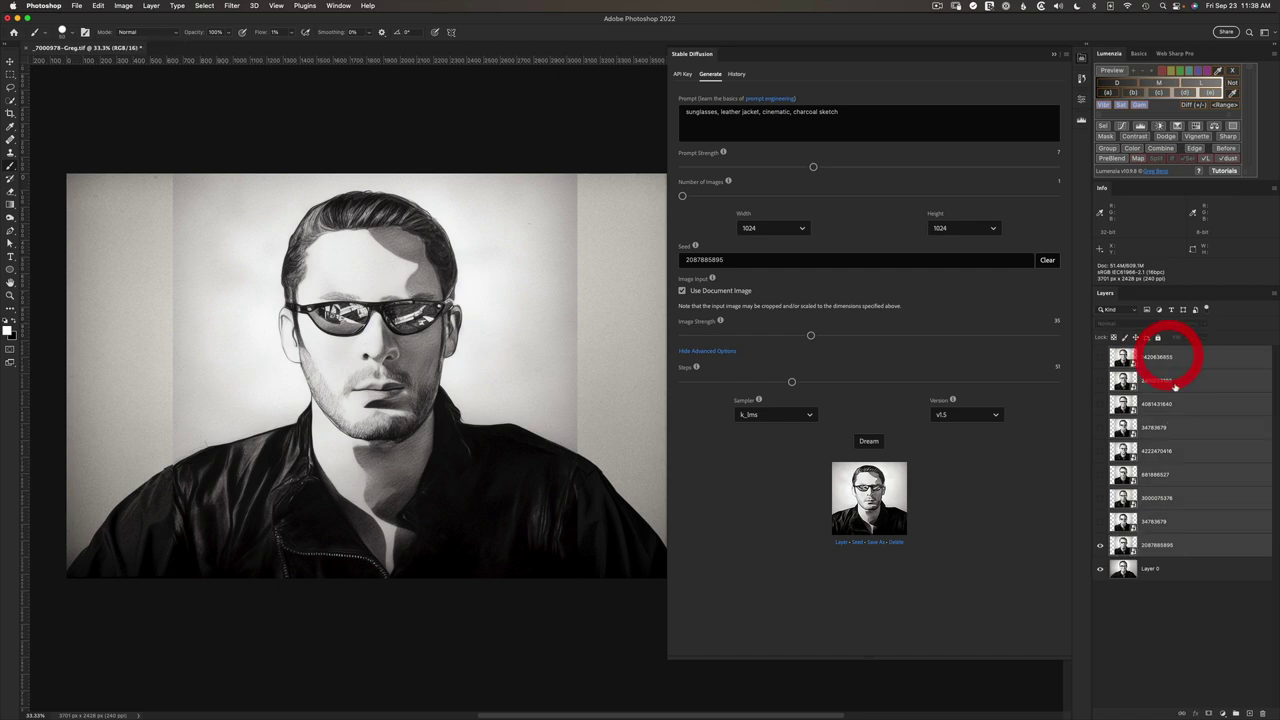
click(1263, 713)
key(super+Tab)
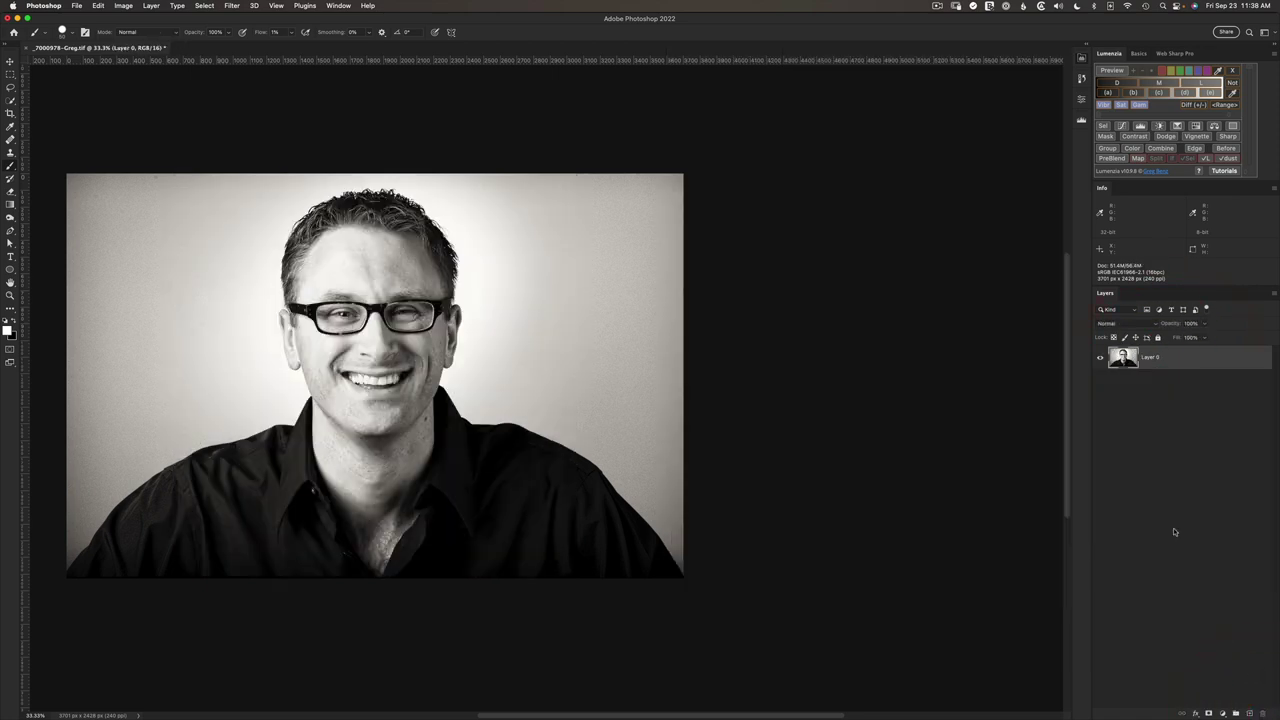
click(1087, 234)
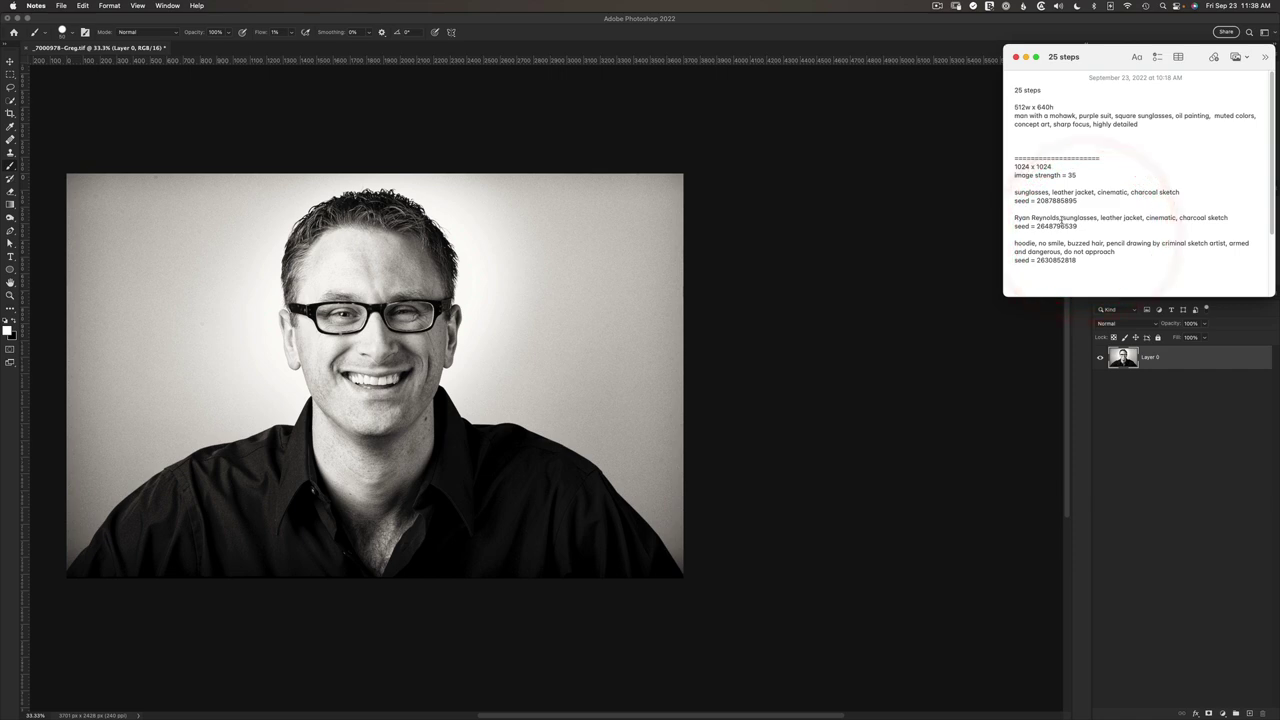
drag(1062, 218, 1011, 220)
key(super+c)
key(super+Tab)
click(696, 120)
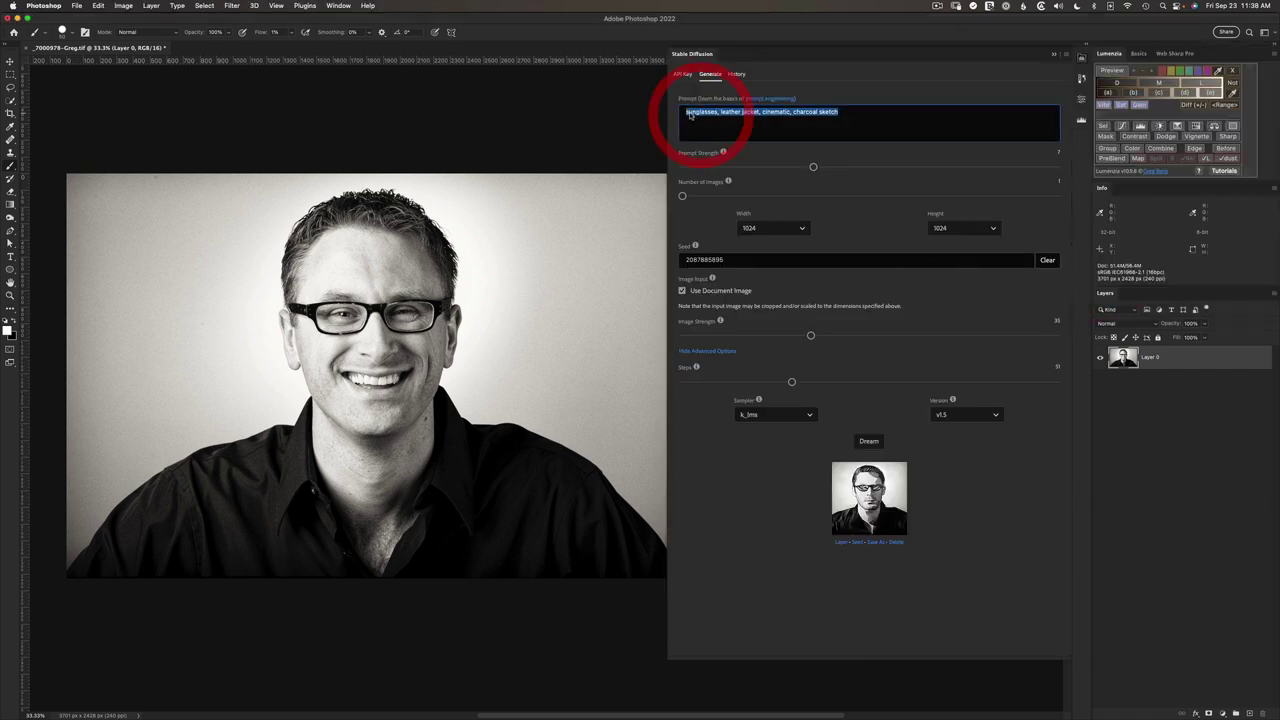
click(692, 120)
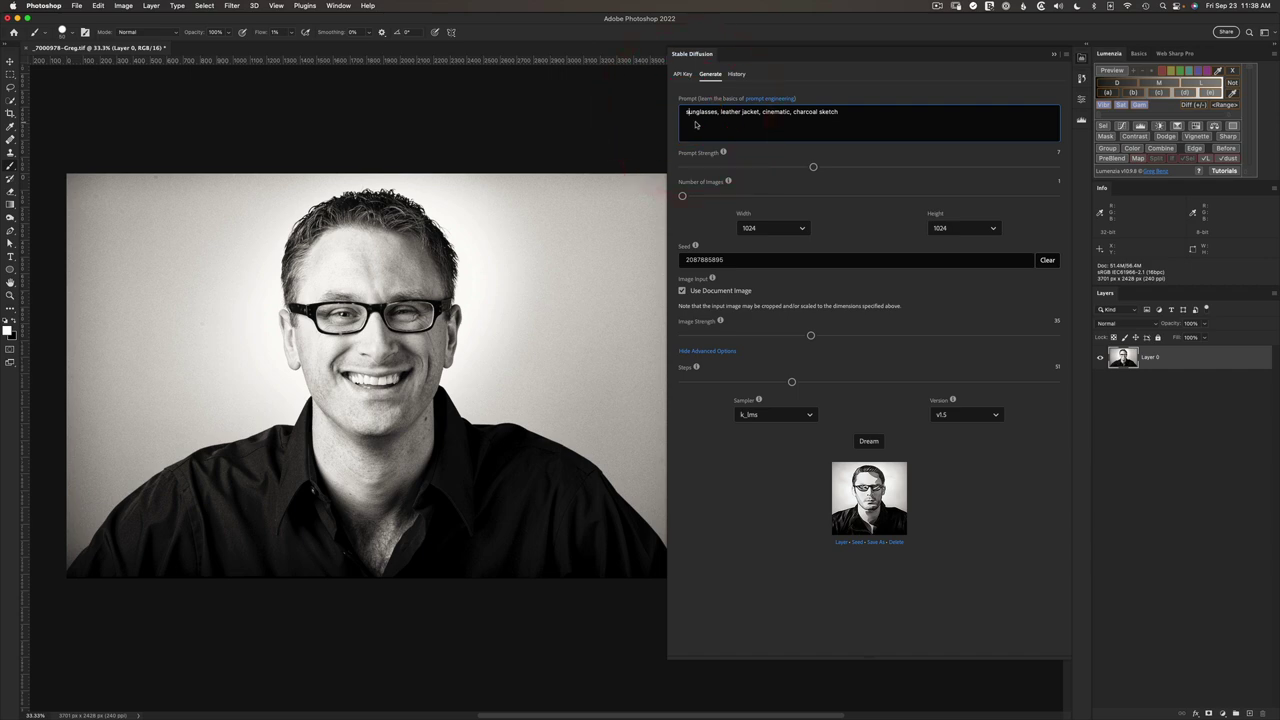
key(super+v)
key(super+Tab)
double_click(1063, 226)
key(super+c)
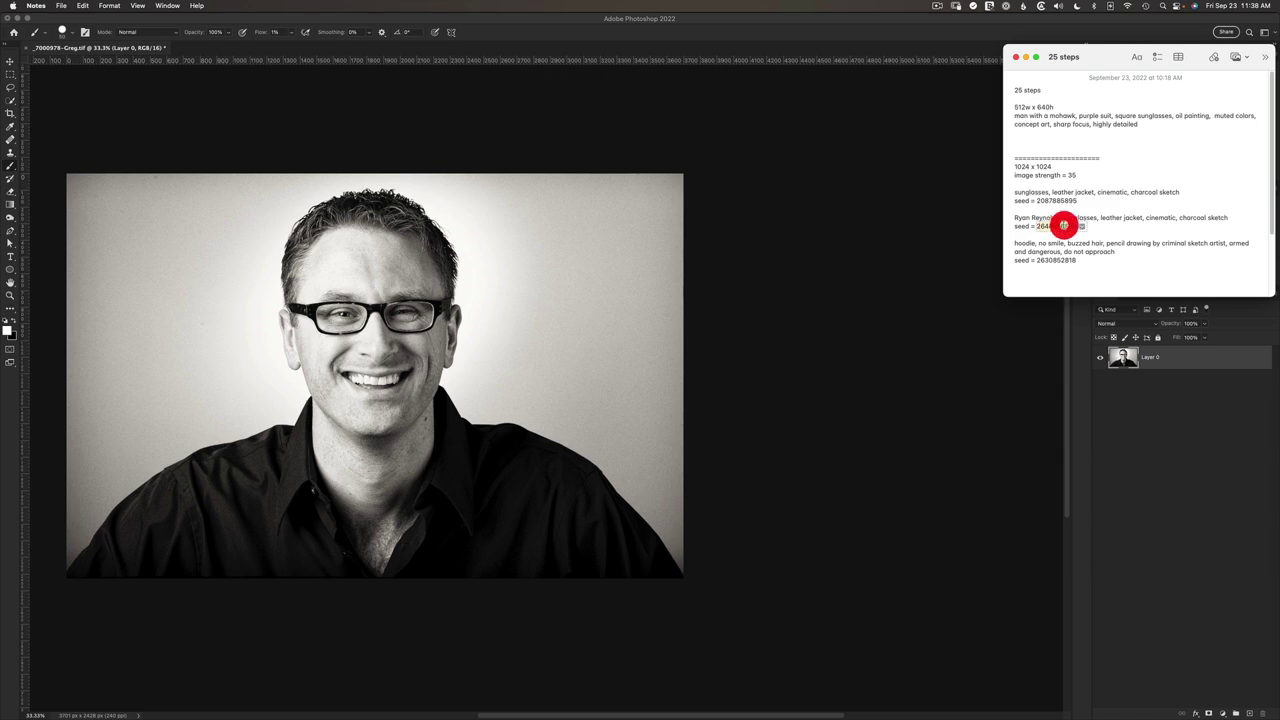
key(super+Tab)
double_click(735, 260)
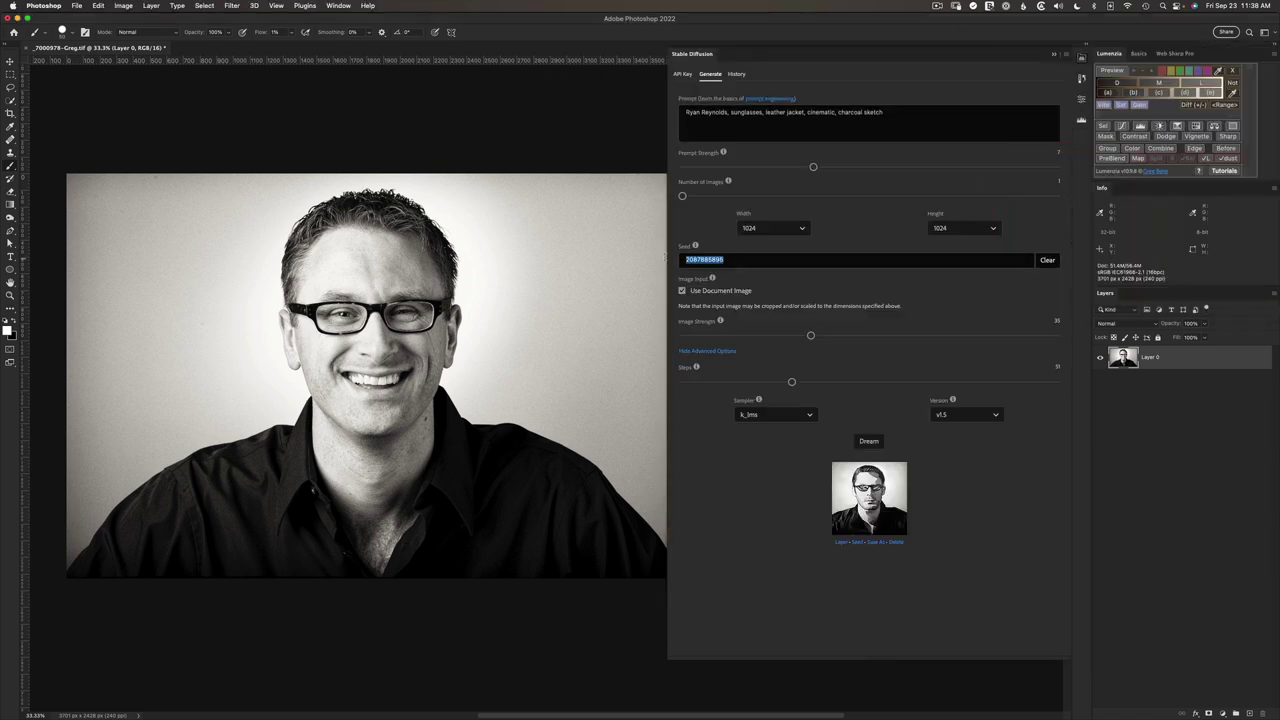
key(super+v)
click(867, 441)
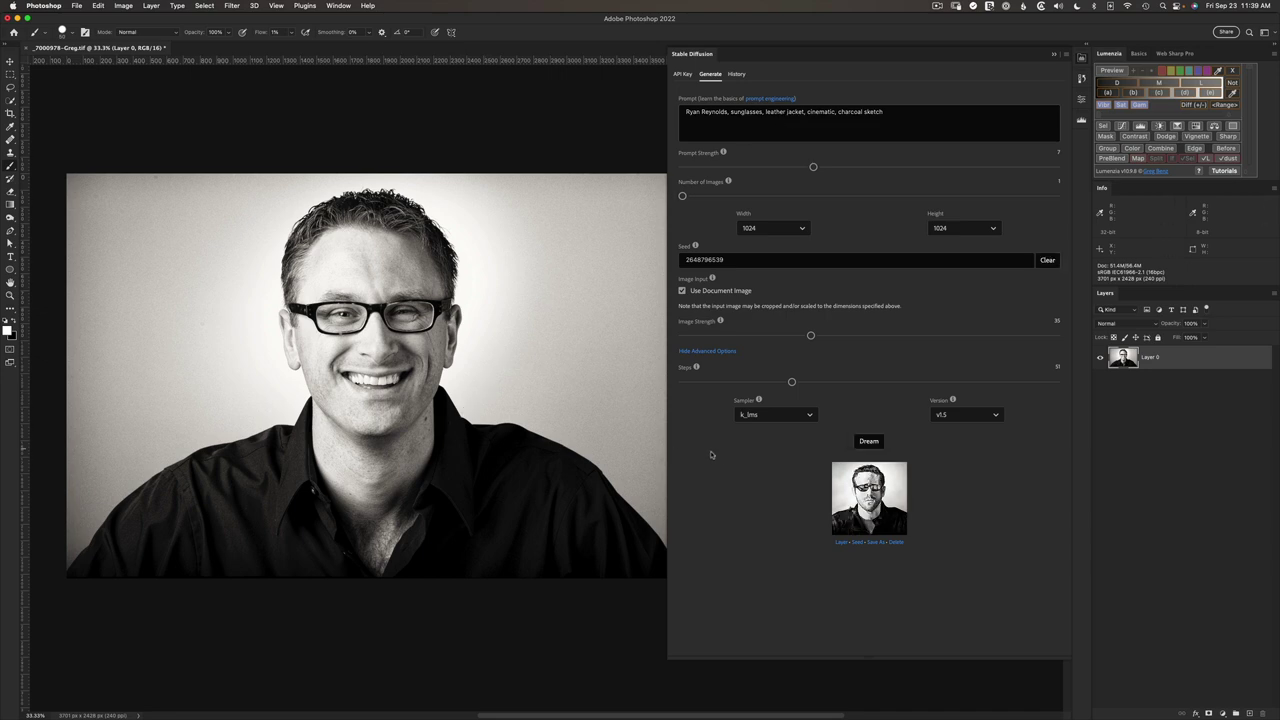
click(841, 541)
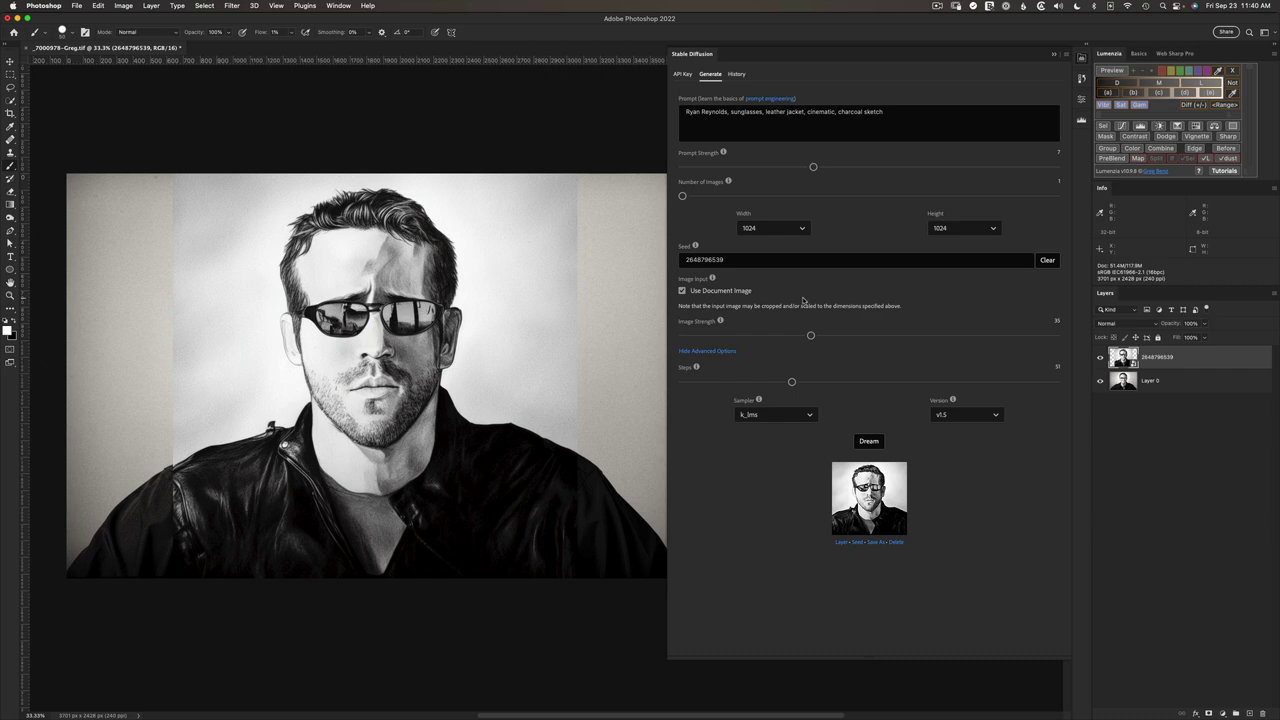
drag(1173, 360, 1265, 713)
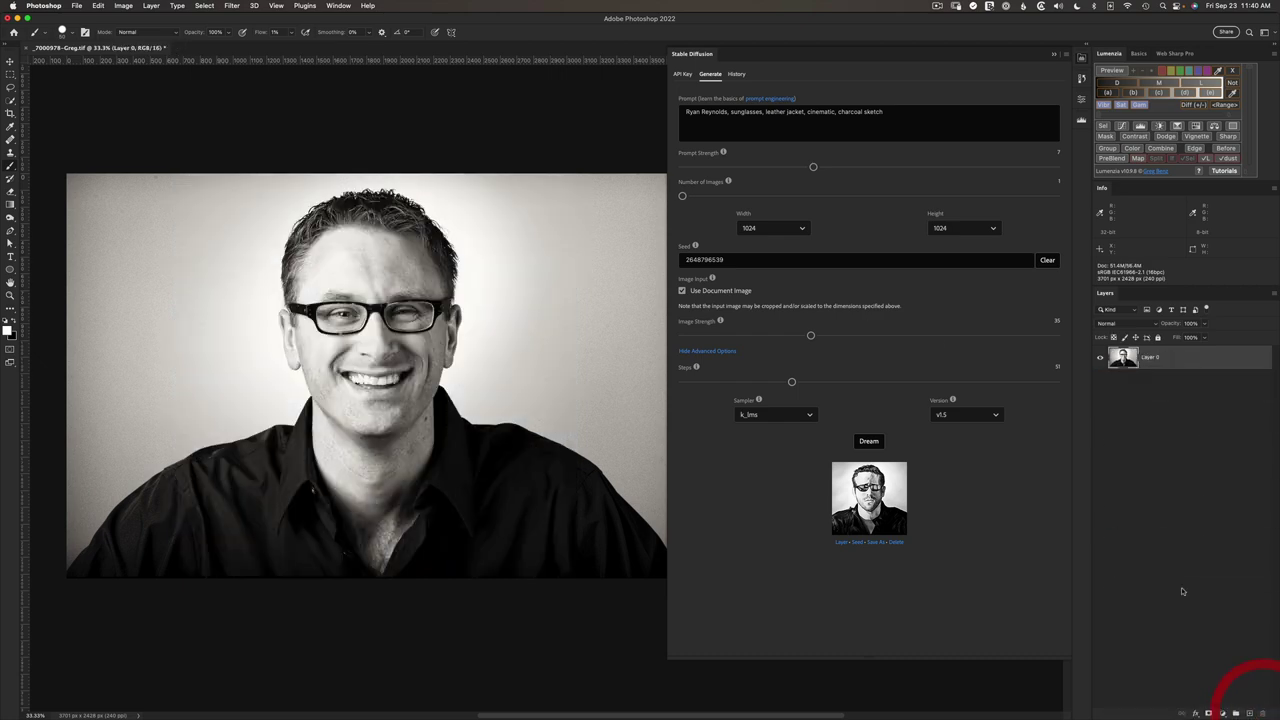
Clear the seed and replace the prompt with the hoodied, buzz-cut criminal sketch description.
click(1050, 260)
key(super+Tab)
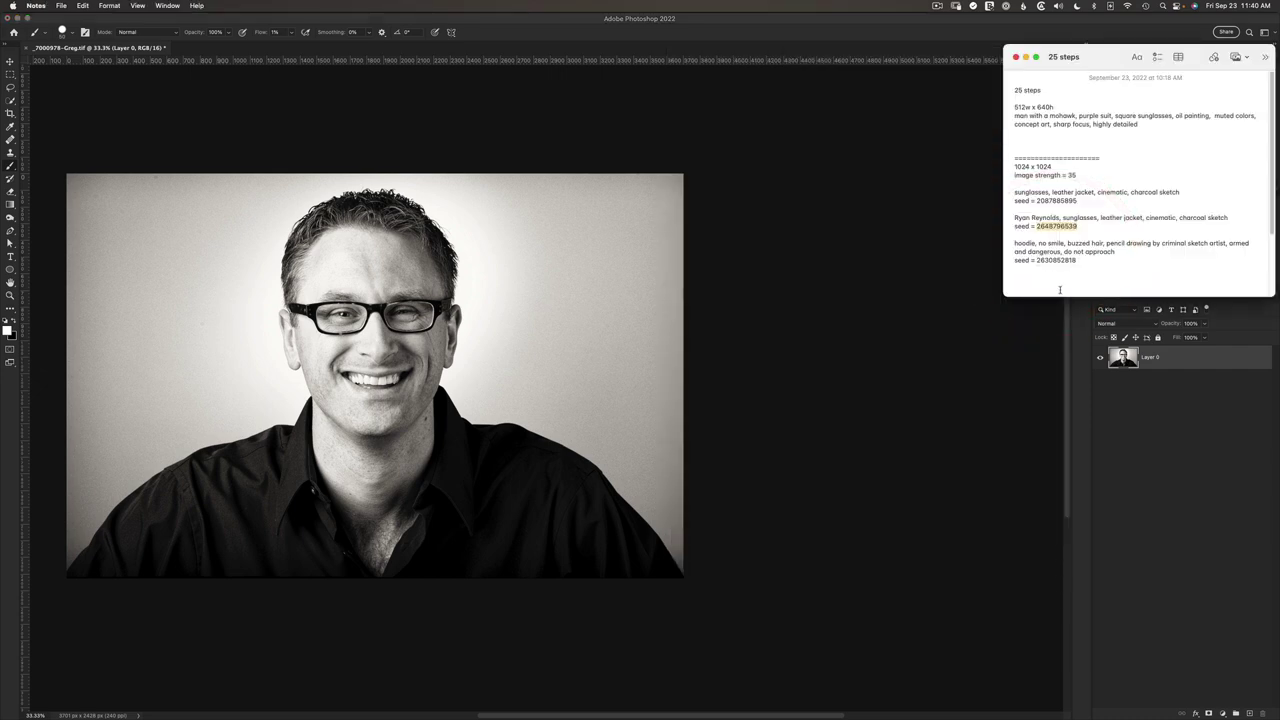
drag(1116, 258, 1012, 245)
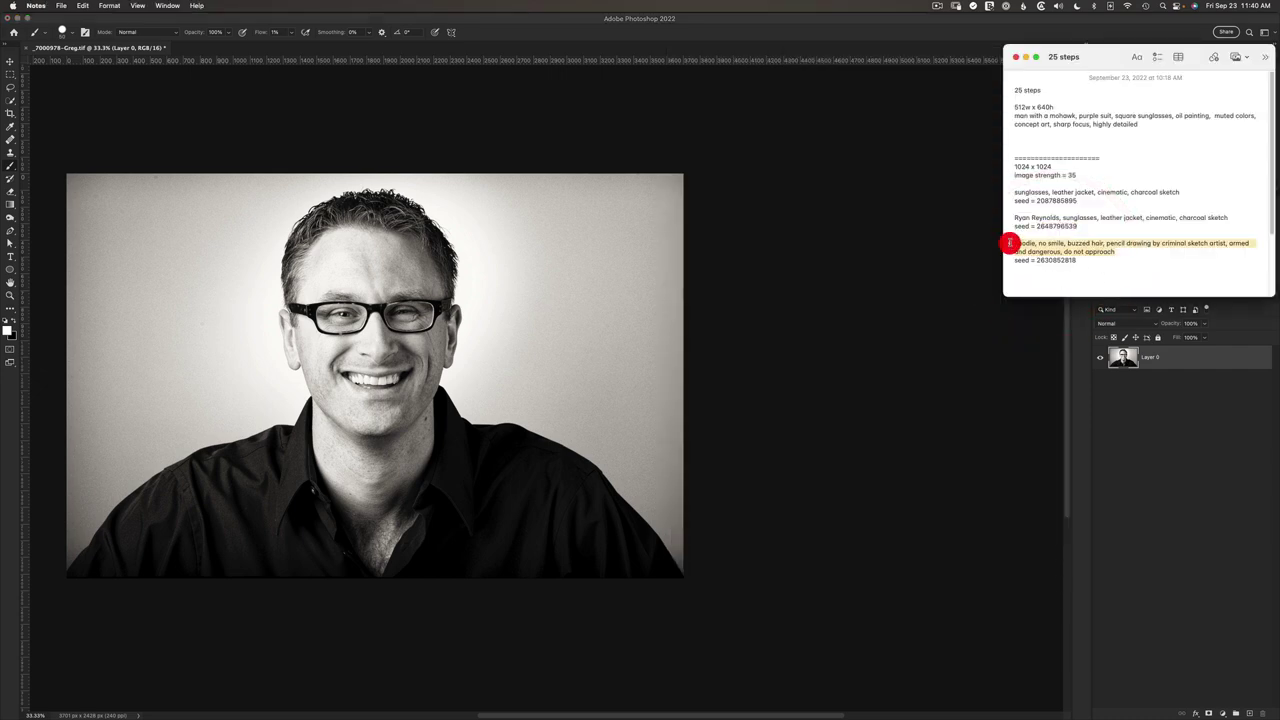
key(super+c)
key(super+Tab)
triple_click(771, 120)
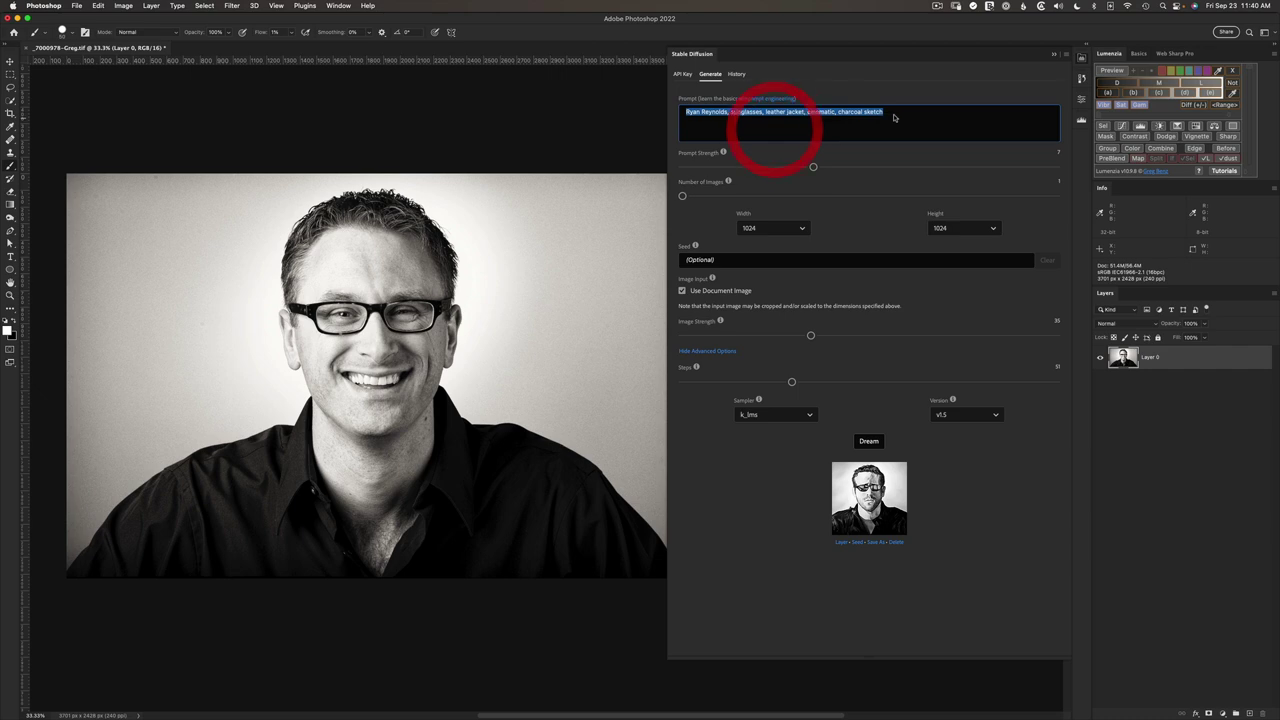
key(super+v)
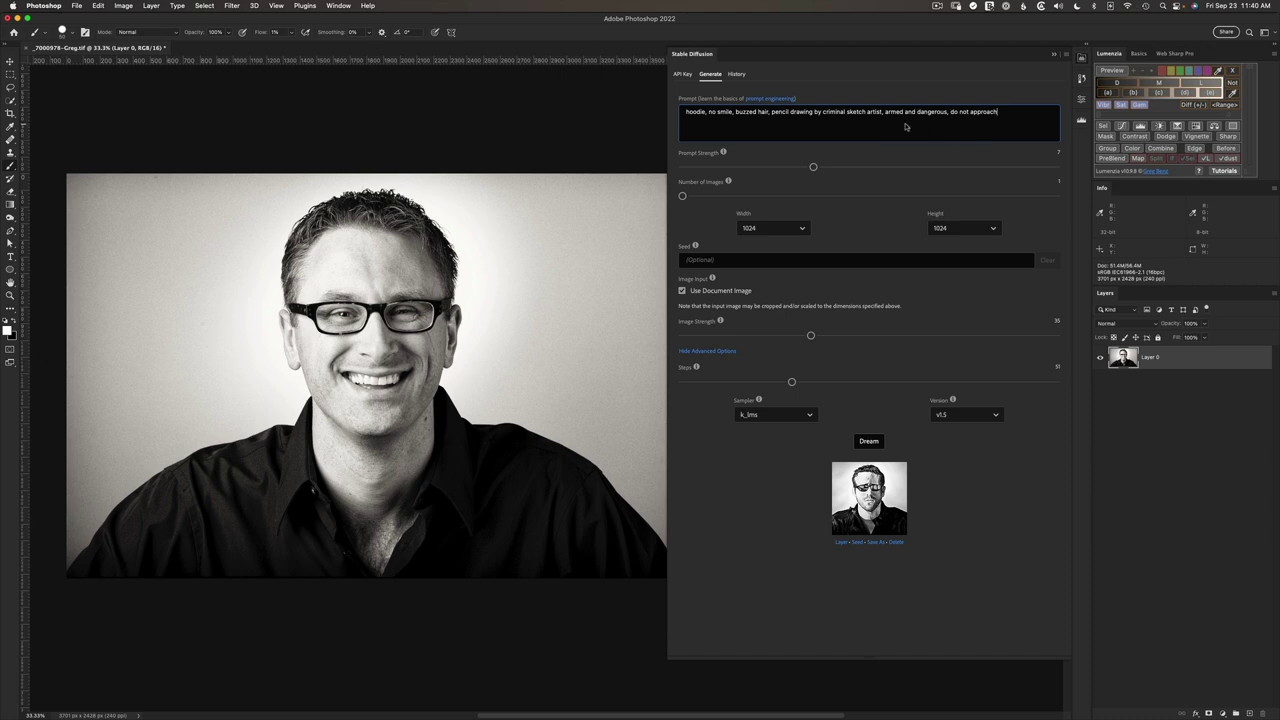
key(super+Tab)
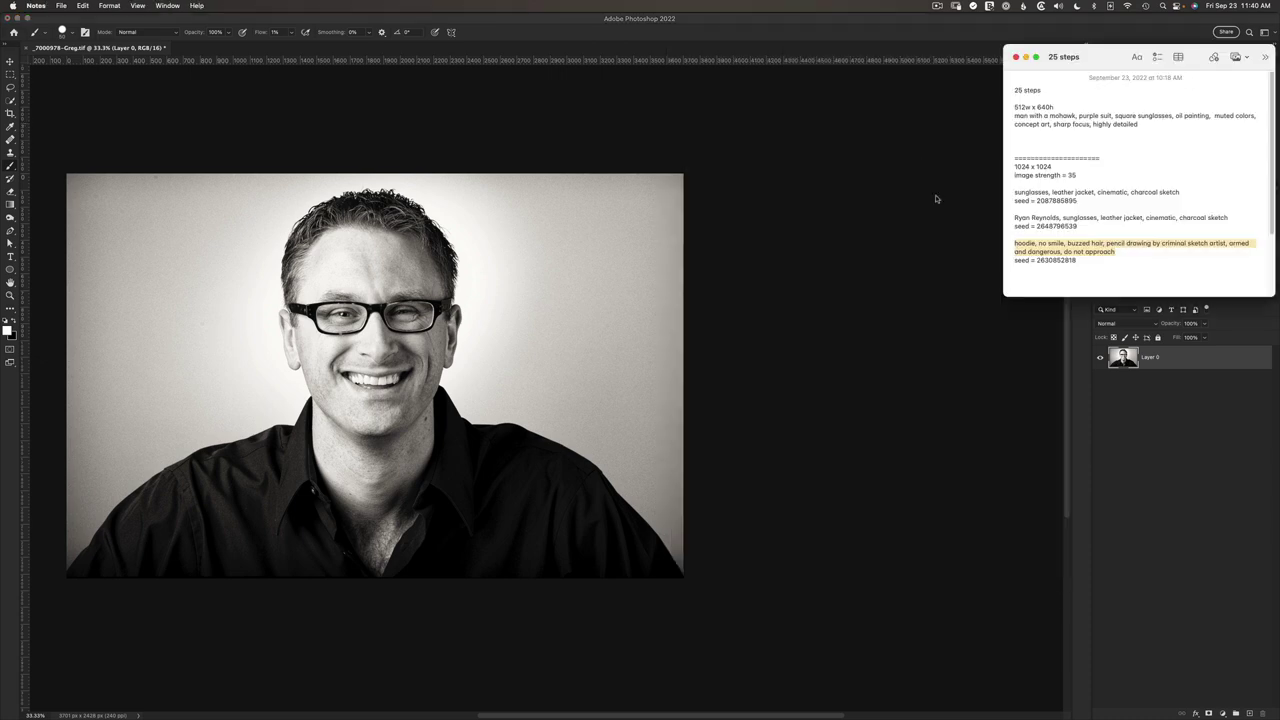
double_click(1043, 262)
key(super+Tab)
click(743, 261)
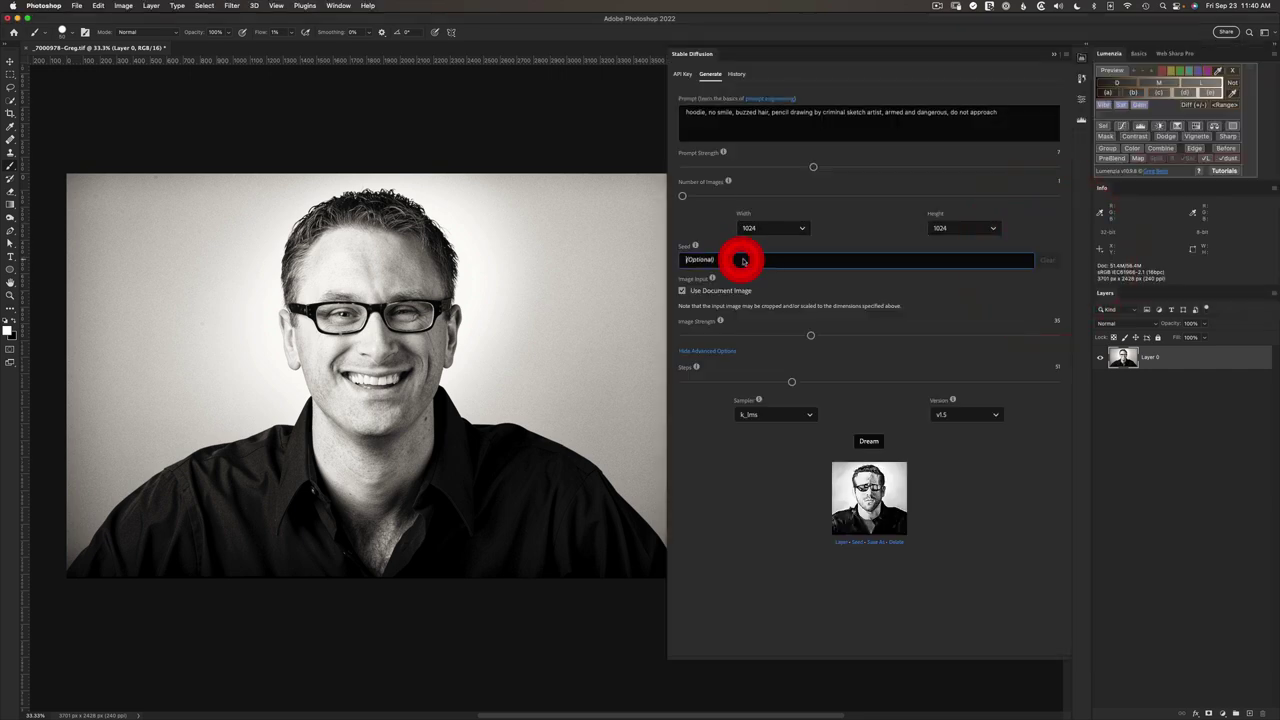
key(super+v)
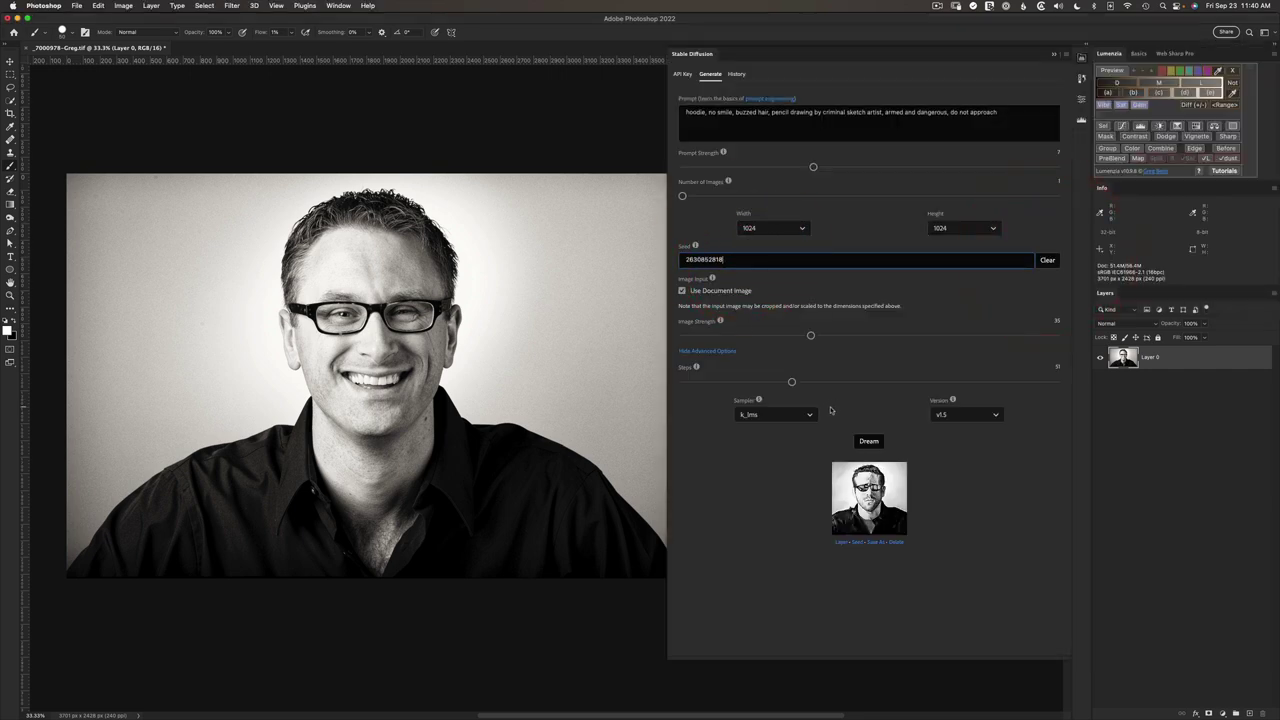
click(868, 441)
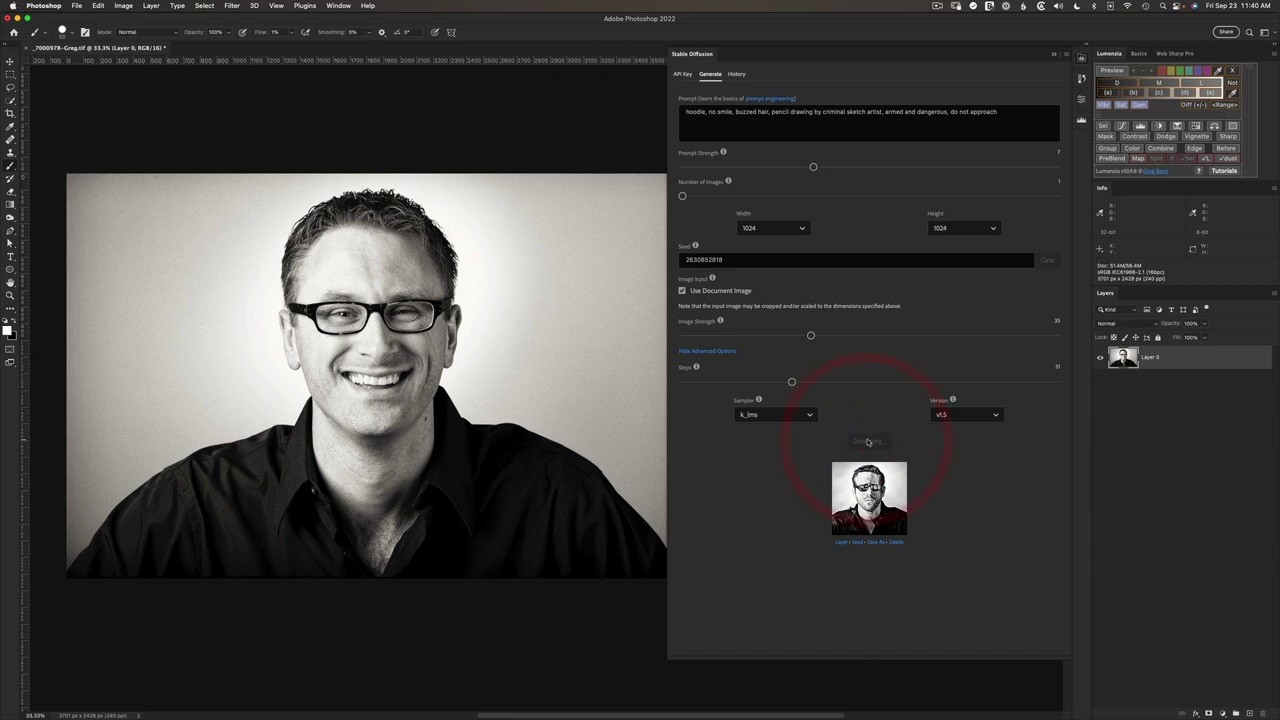
click(838, 542)
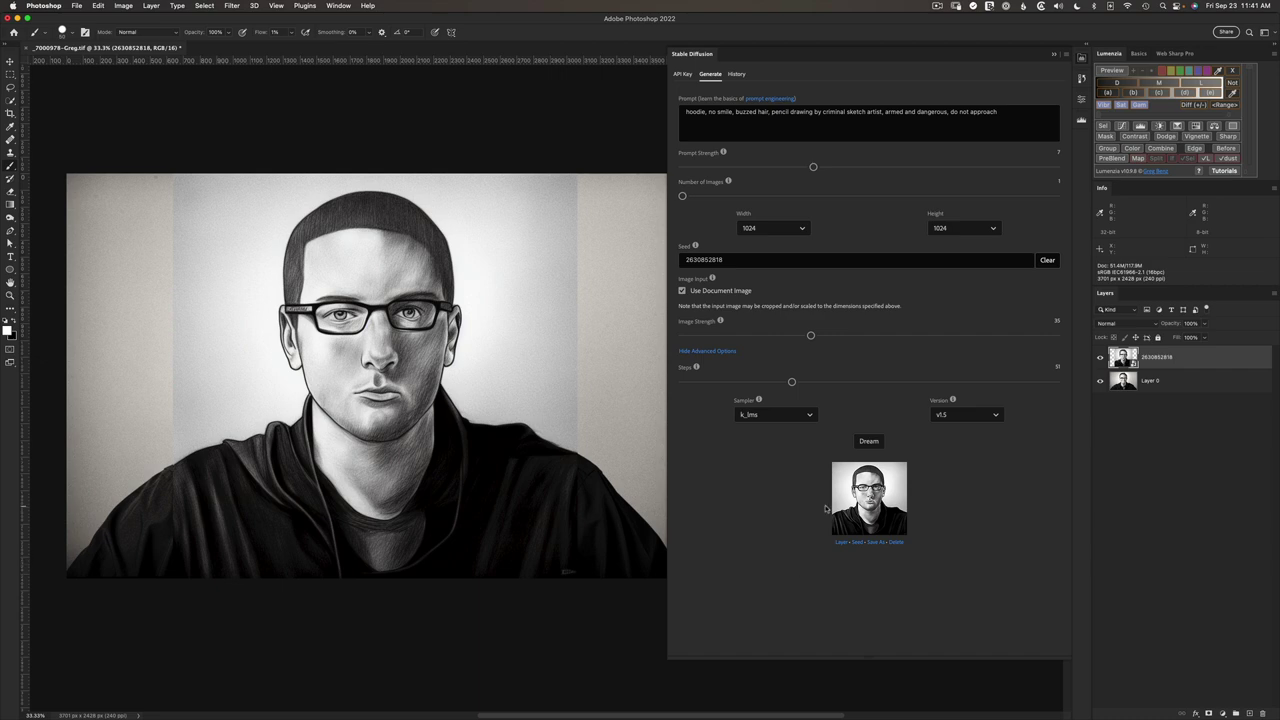
click(1100, 357)
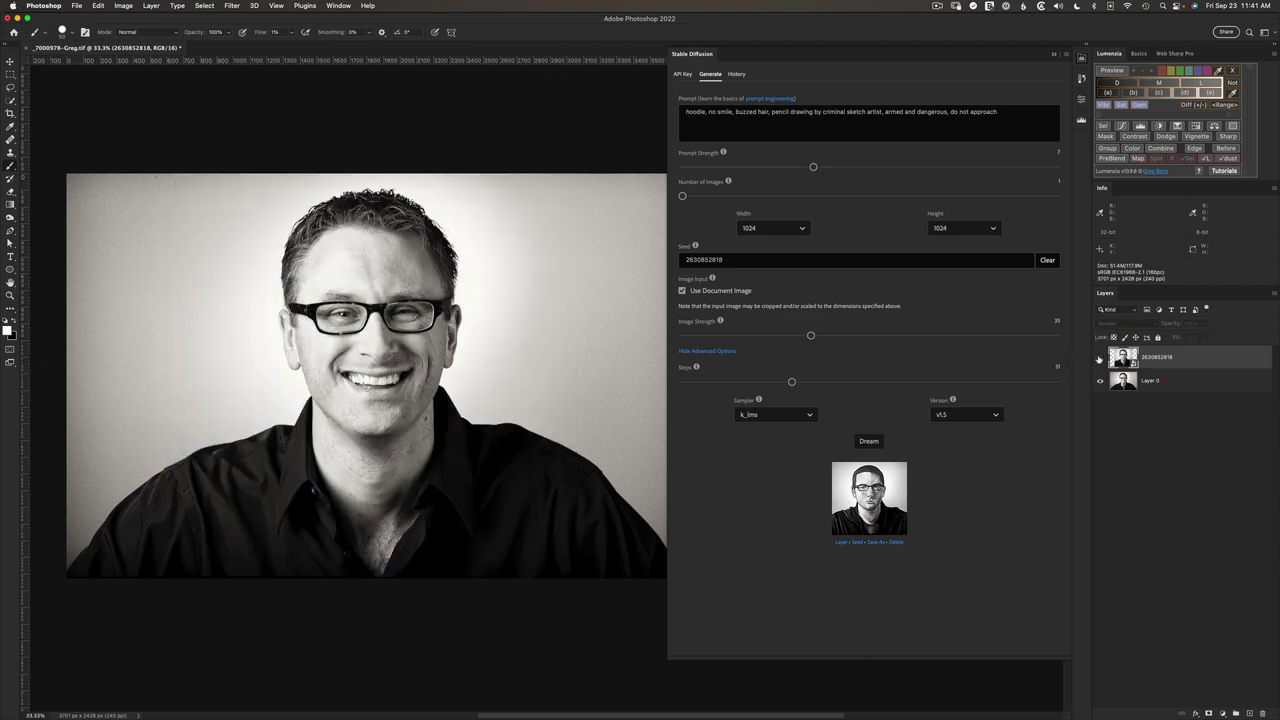
click(1100, 357)
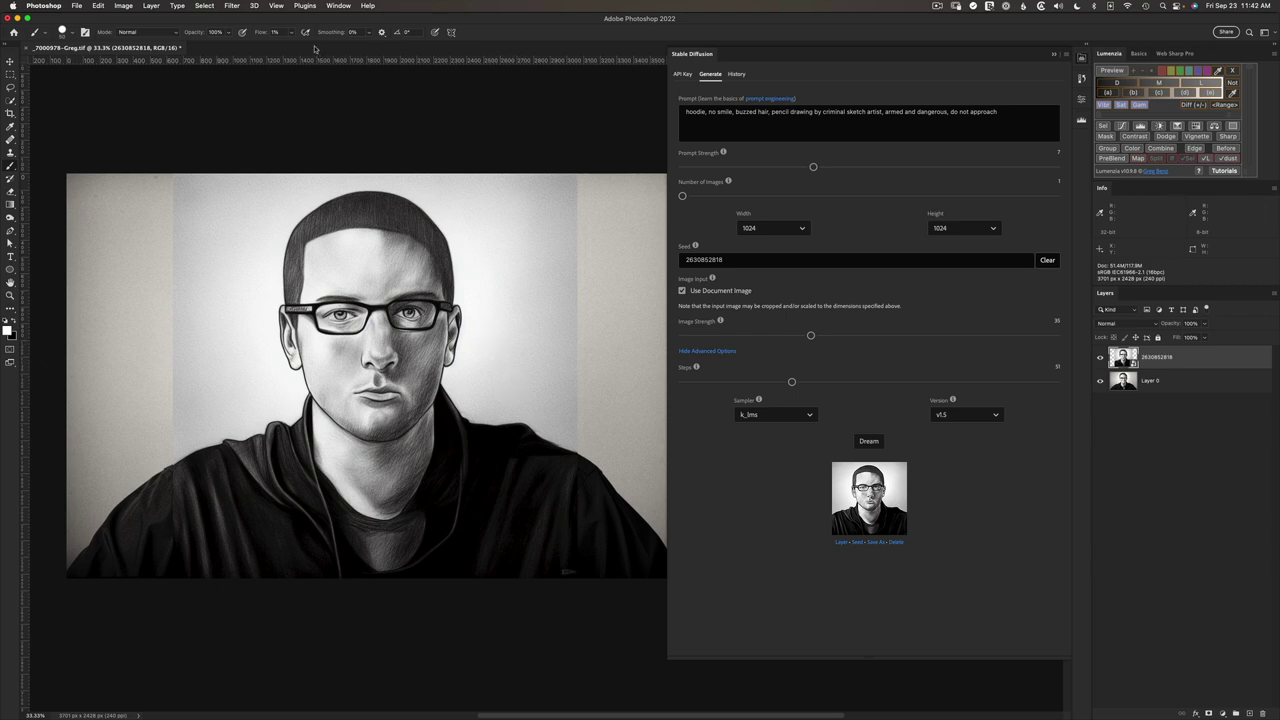
click(232, 6)
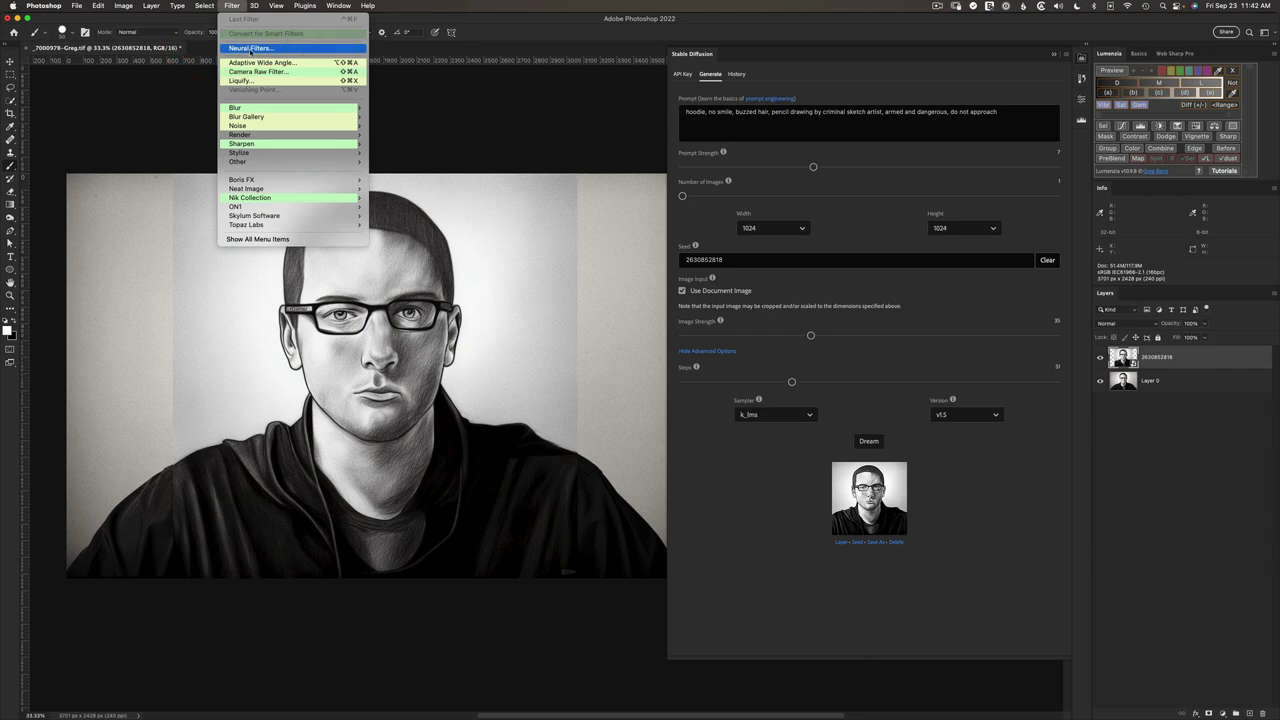
click(250, 48)
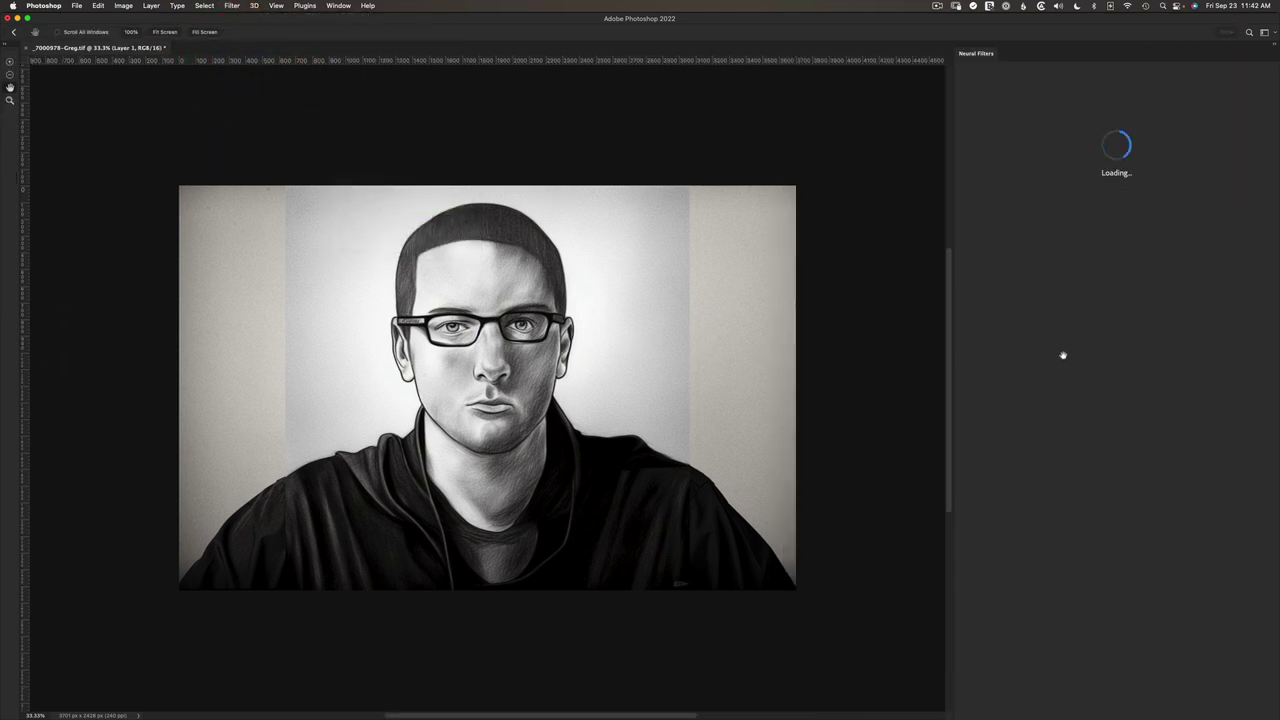
click(1070, 211)
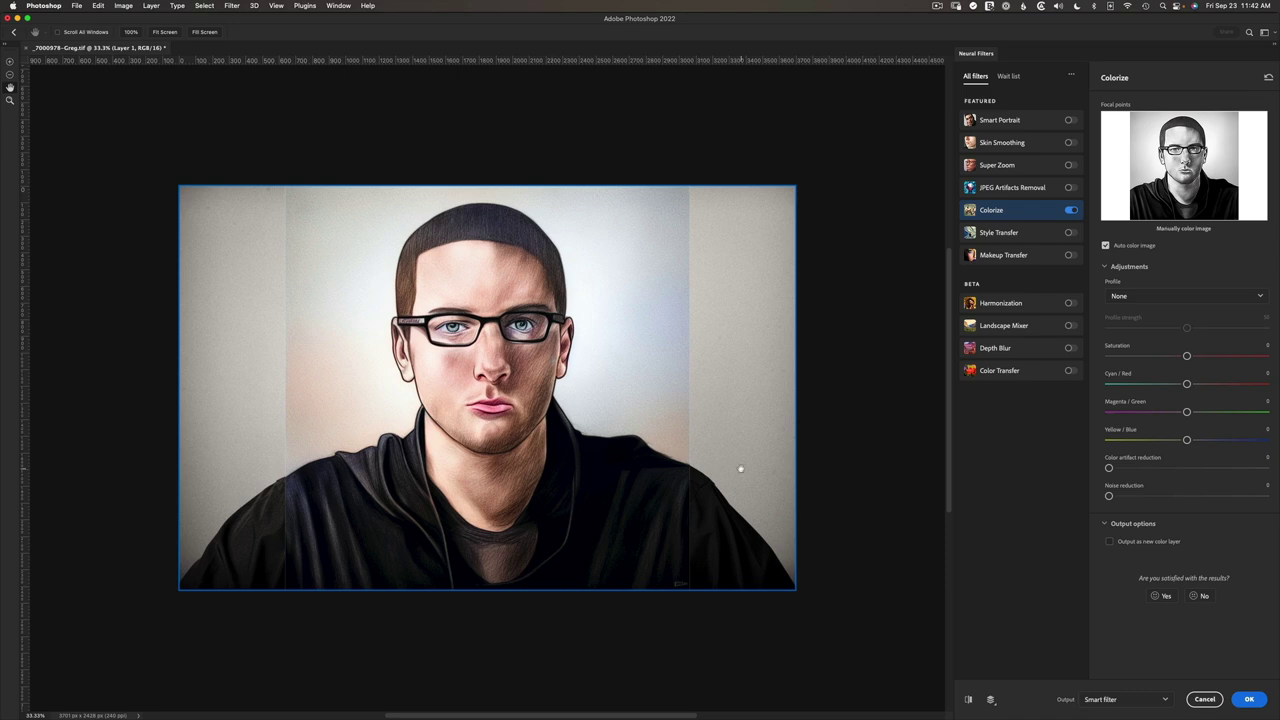
click(1205, 699)
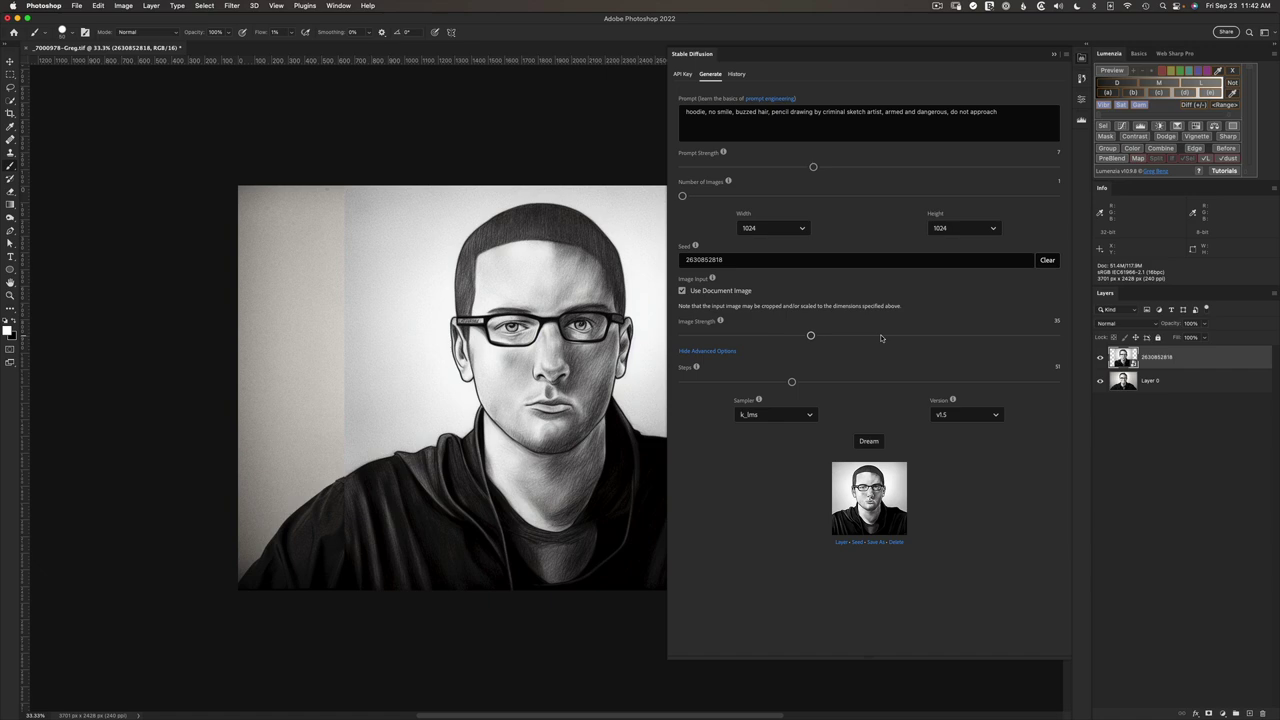
click(1100, 359)
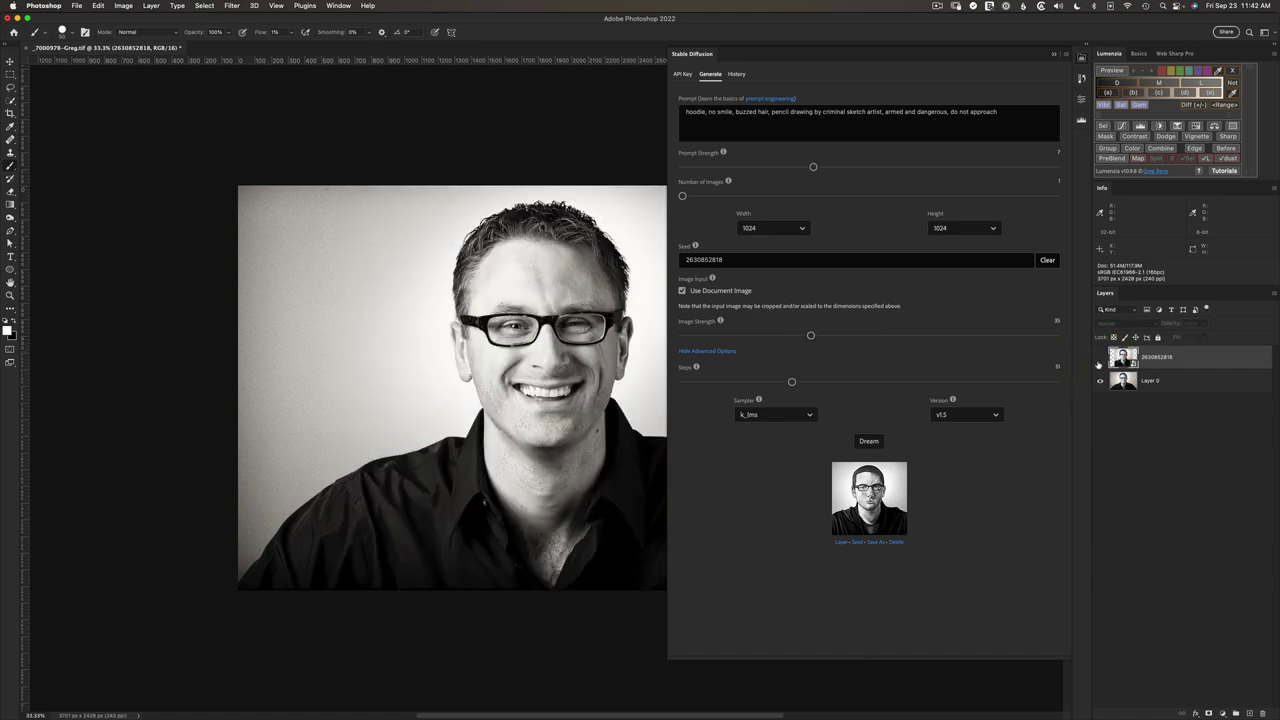